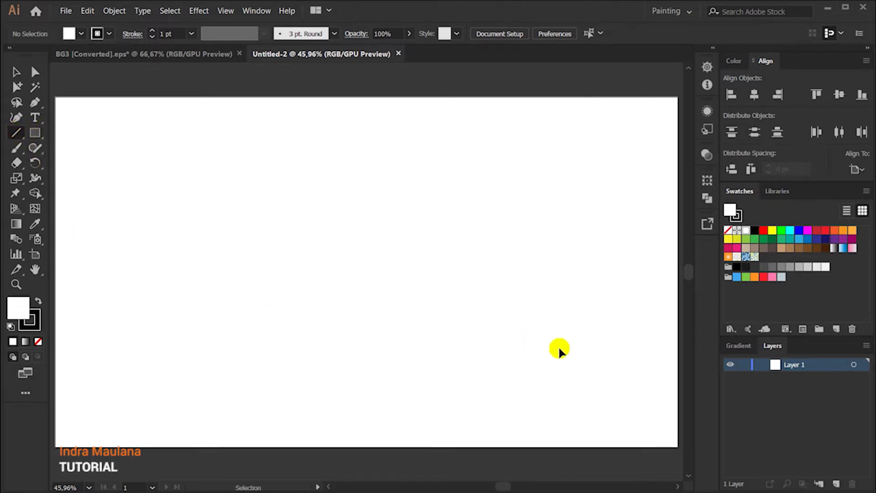
# Draw a 45° line across the artboard's lower-right corner, extending past its right and bottom edges.
pyautogui.hotkey('ctrl', '-')
pyautogui.moveTo(559, 348); pyautogui.dragTo(540, 324)
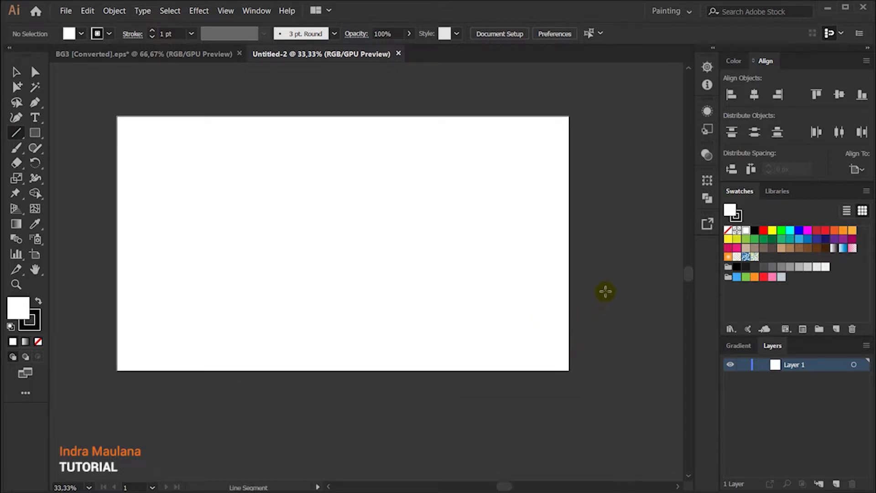
pyautogui.moveTo(648, 250); pyautogui.dragTo(429, 468)
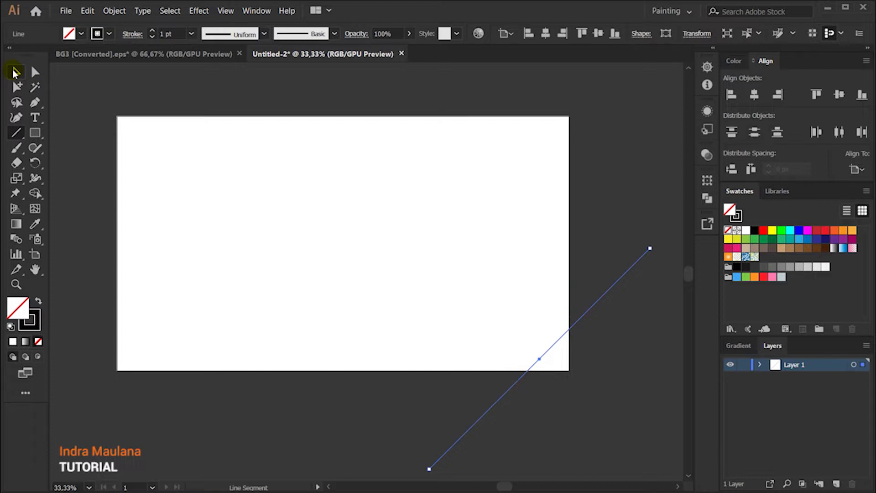
# Make parallel copies of the 45° line, offset up-left beside the original.
pyautogui.click(15, 72)
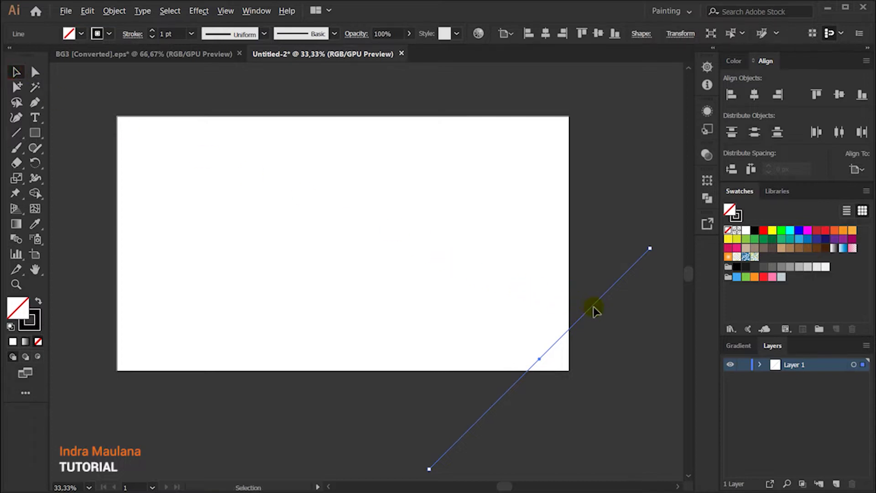
pyautogui.moveTo(593, 308); pyautogui.dragTo(593, 308)
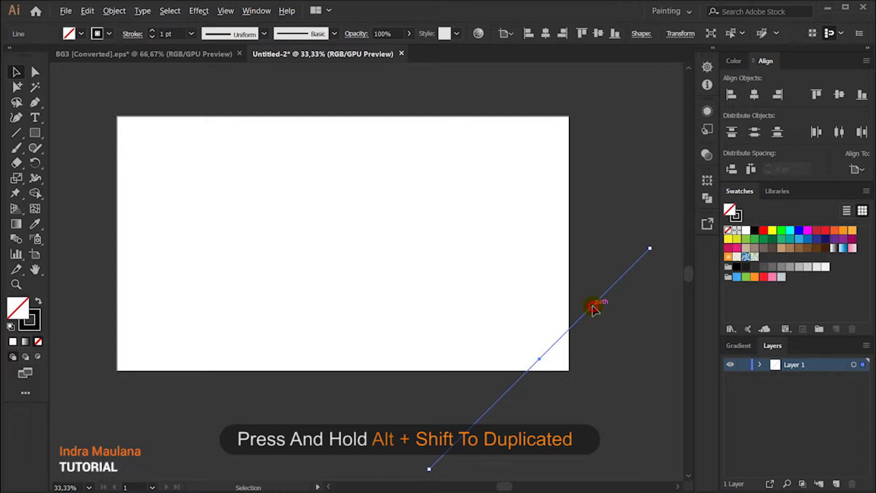
pyautogui.moveTo(593, 308); pyautogui.dragTo(582, 292)
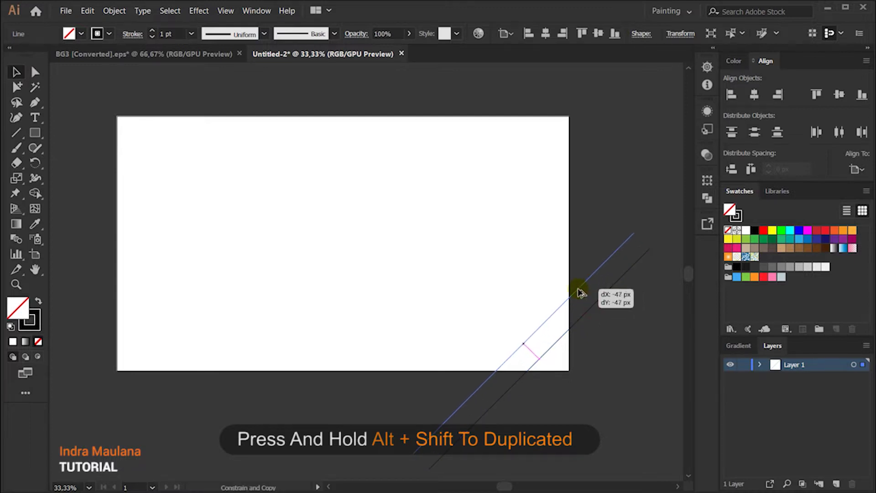
pyautogui.moveTo(582, 292); pyautogui.dragTo(579, 288)
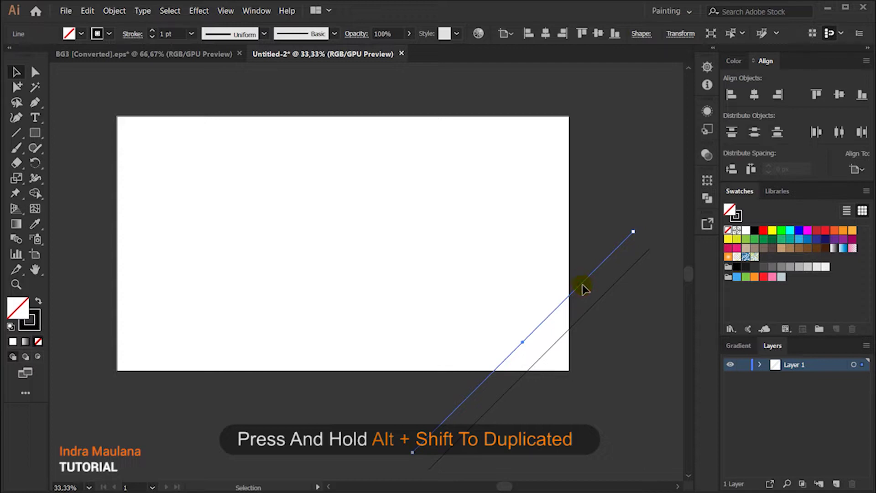
pyautogui.click(572, 277)
pyautogui.moveTo(585, 282); pyautogui.dragTo(576, 273)
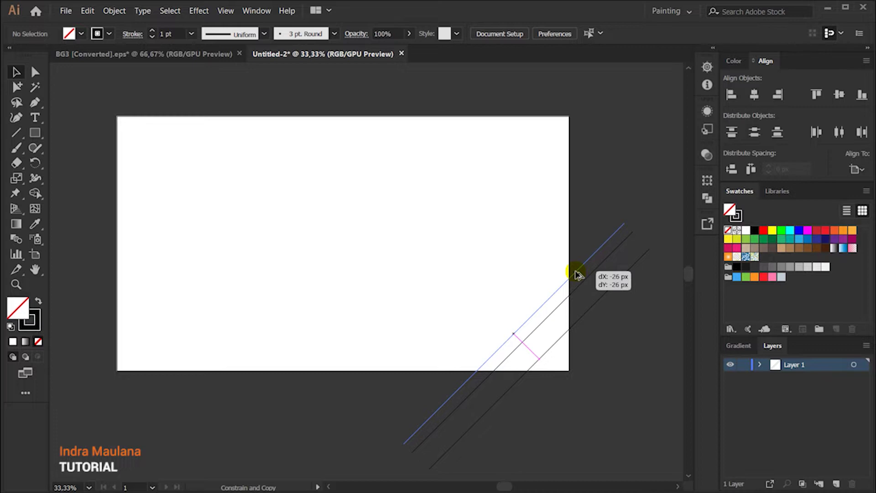
pyautogui.moveTo(576, 274); pyautogui.dragTo(576, 272)
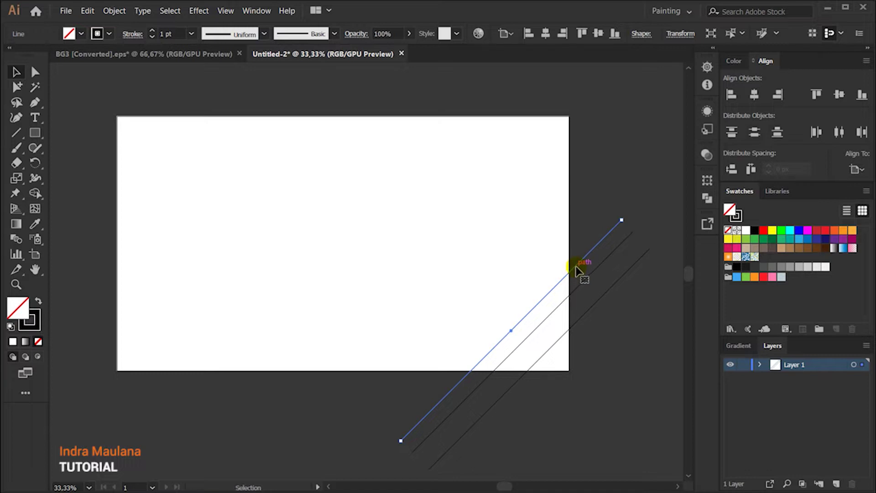
pyautogui.moveTo(575, 267); pyautogui.dragTo(573, 265)
# Add more parallel line copies, stacking them further up-left across the corner.
pyautogui.click(583, 275)
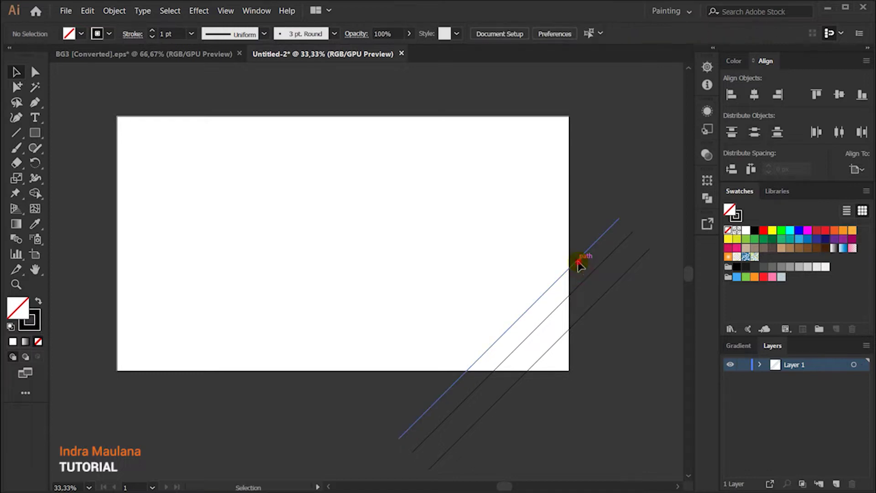
pyautogui.moveTo(578, 264); pyautogui.dragTo(571, 260)
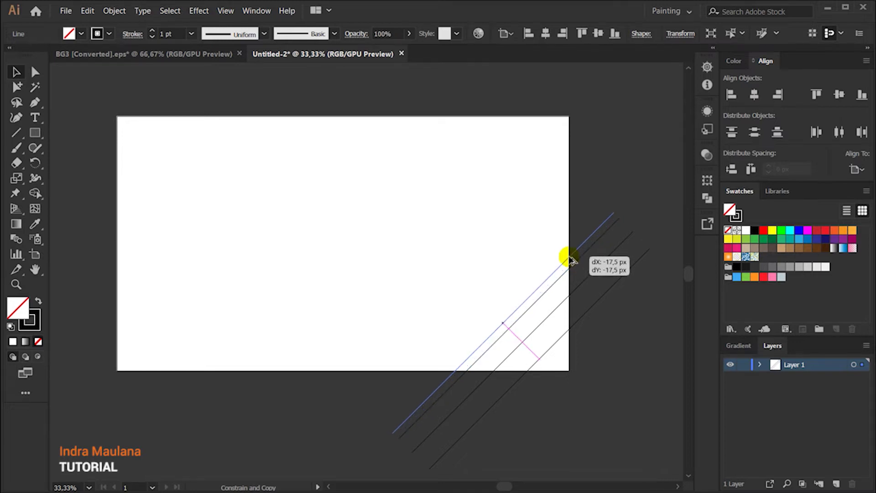
pyautogui.click(570, 224)
pyautogui.moveTo(571, 223); pyautogui.dragTo(582, 225)
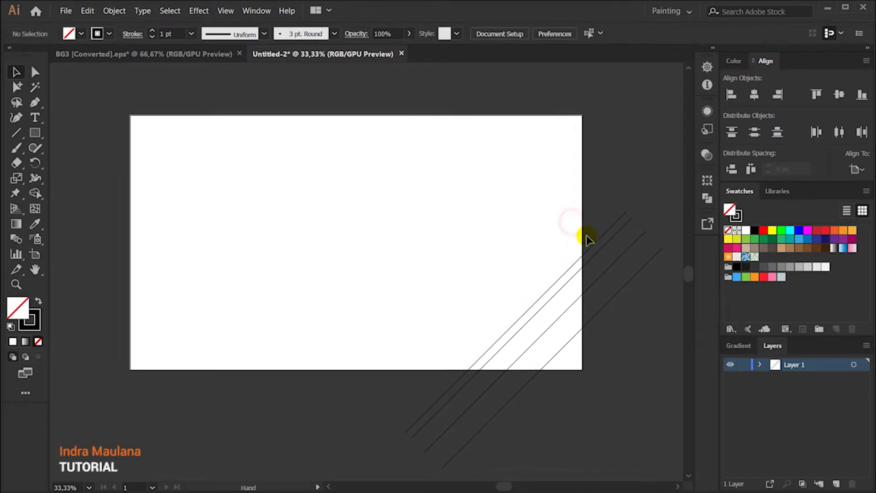
pyautogui.click(591, 250)
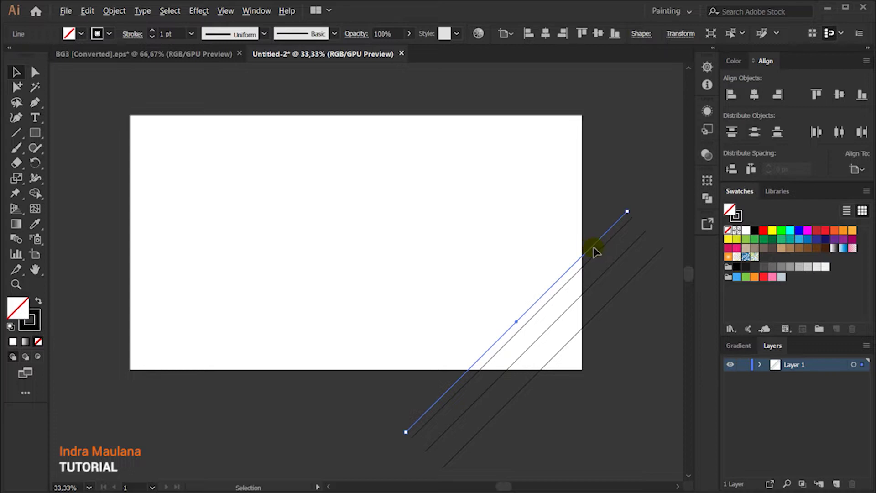
pyautogui.moveTo(593, 250); pyautogui.dragTo(583, 234)
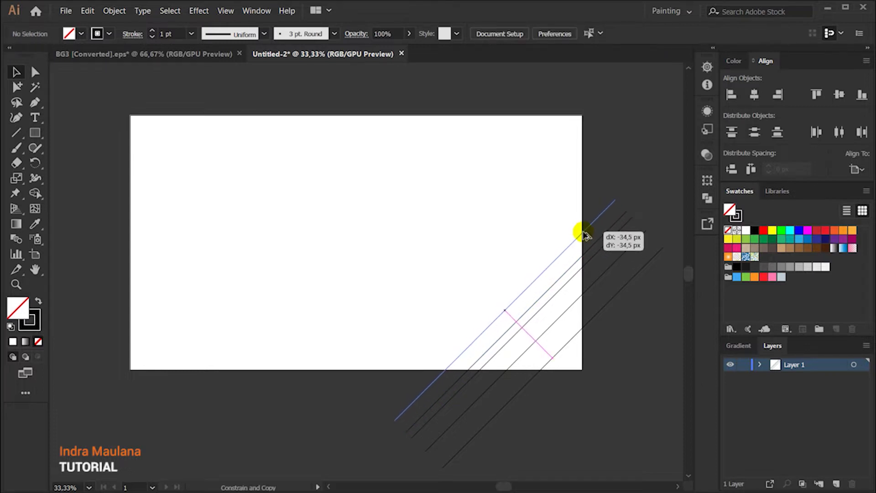
pyautogui.moveTo(584, 234); pyautogui.dragTo(585, 233)
pyautogui.click(529, 248)
pyautogui.click(600, 235)
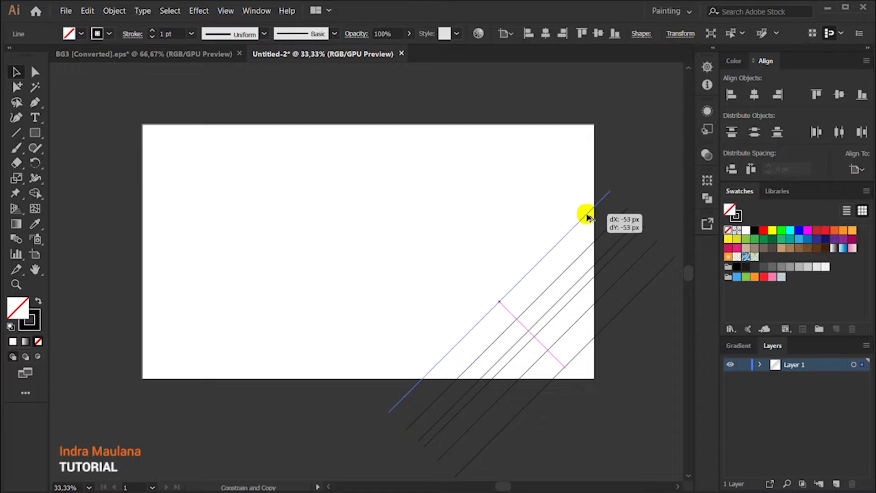
pyautogui.moveTo(603, 237); pyautogui.dragTo(586, 220)
# Draw a longer diagonal line reaching past the top edge and adjust its end anchors.
pyautogui.click(17, 133)
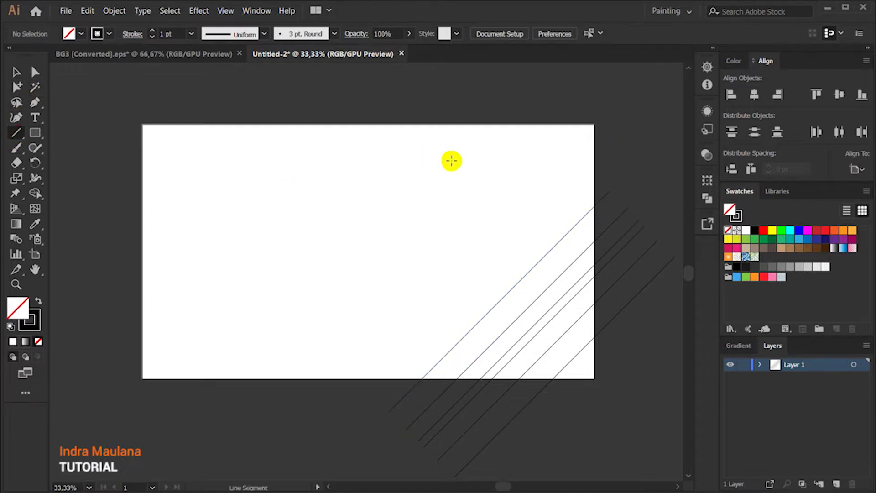
pyautogui.moveTo(603, 142); pyautogui.dragTo(309, 438)
pyautogui.press('a')
pyautogui.moveTo(604, 141); pyautogui.dragTo(630, 117)
pyautogui.moveTo(310, 437); pyautogui.dragTo(369, 446)
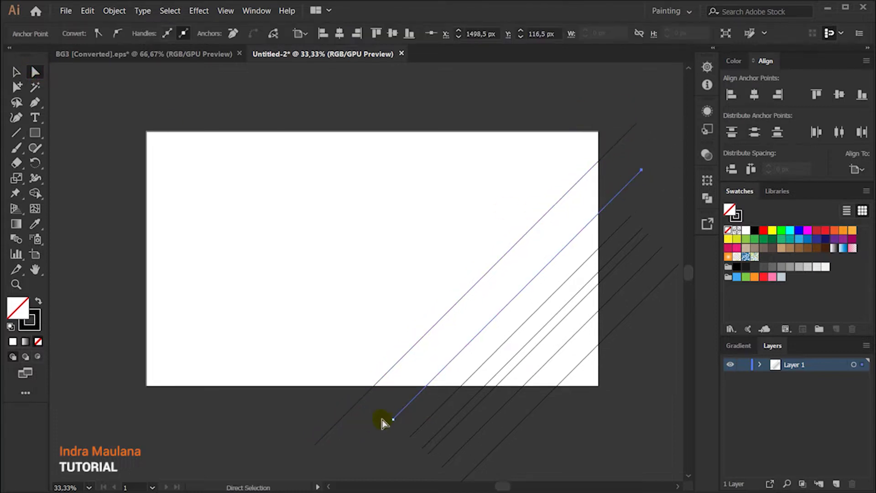
pyautogui.press('v')
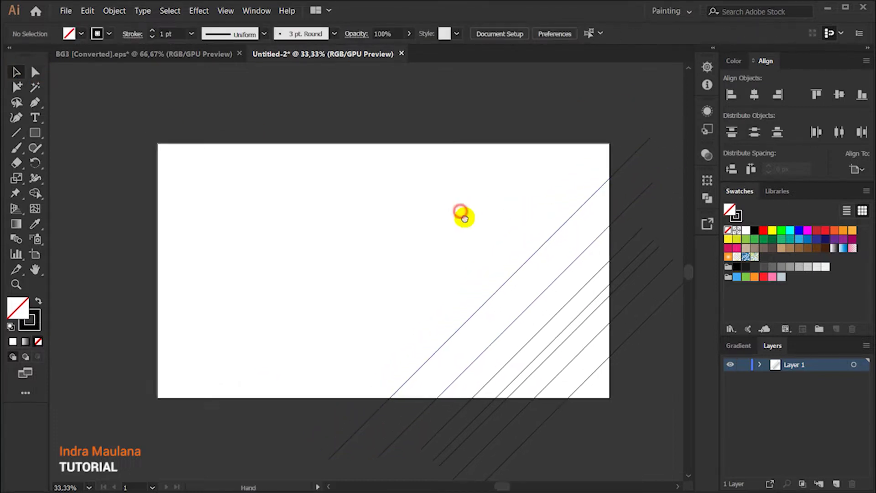
pyautogui.click(542, 249)
# Copy the long diagonal line repeatedly to the left until stripes cross the whole artboard.
pyautogui.moveTo(543, 249)
pyautogui.mouseDown()
pyautogui.moveTo(485, 205)
pyautogui.moveTo(409, 205)
pyautogui.mouseUp()
pyautogui.moveTo(427, 236); pyautogui.dragTo(411, 235)
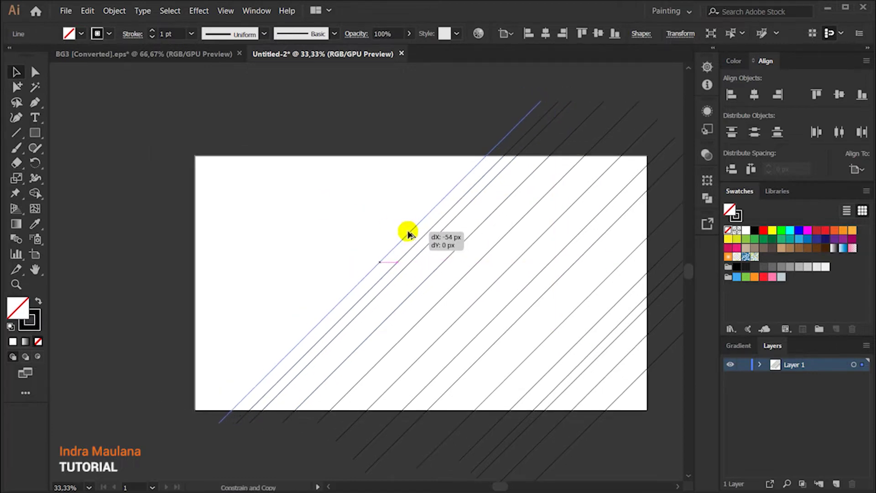
pyautogui.click(368, 212)
pyautogui.moveTo(334, 213); pyautogui.dragTo(363, 221)
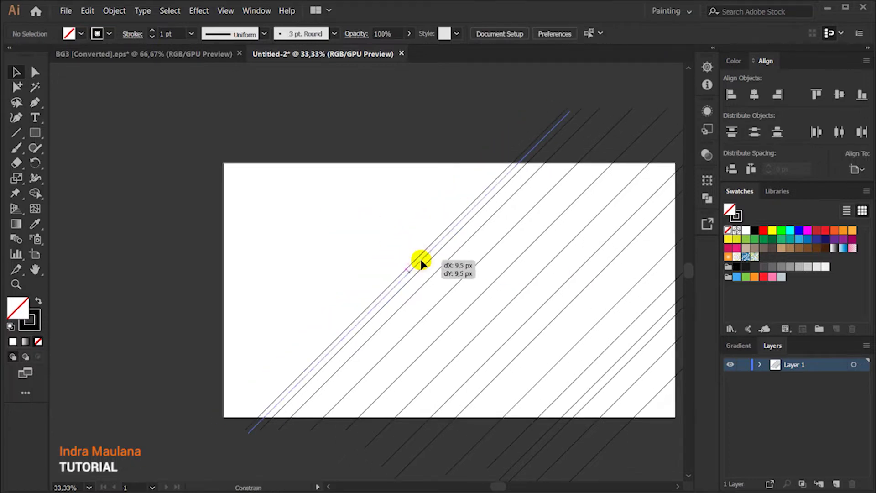
pyautogui.moveTo(425, 254)
pyautogui.mouseDown()
pyautogui.moveTo(299, 237)
pyautogui.moveTo(281, 219)
pyautogui.mouseUp()
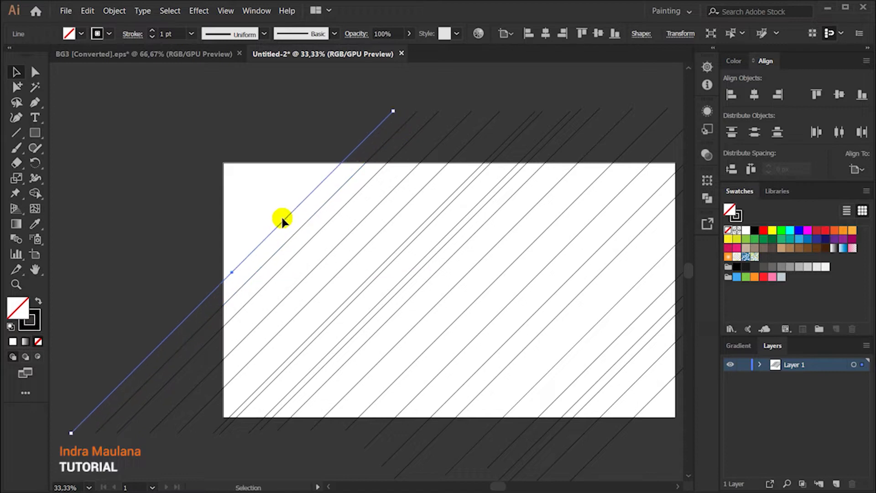
pyautogui.moveTo(279, 221); pyautogui.dragTo(224, 202)
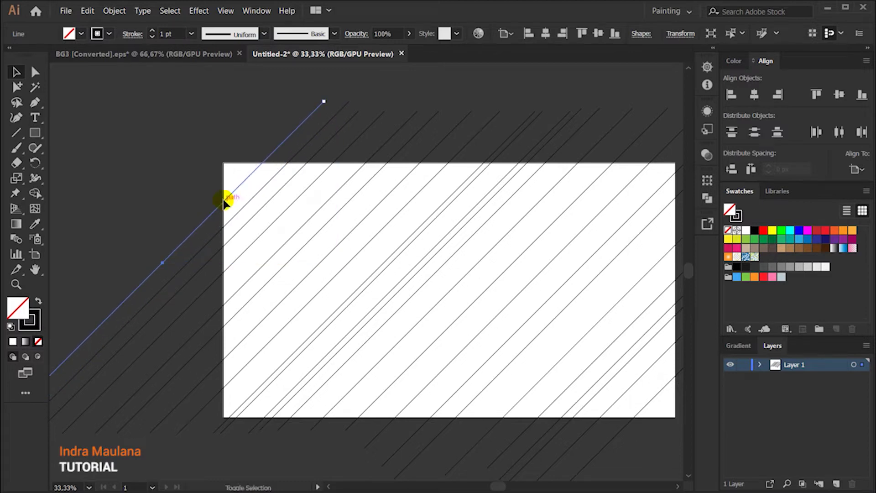
pyautogui.moveTo(229, 198); pyautogui.dragTo(219, 198)
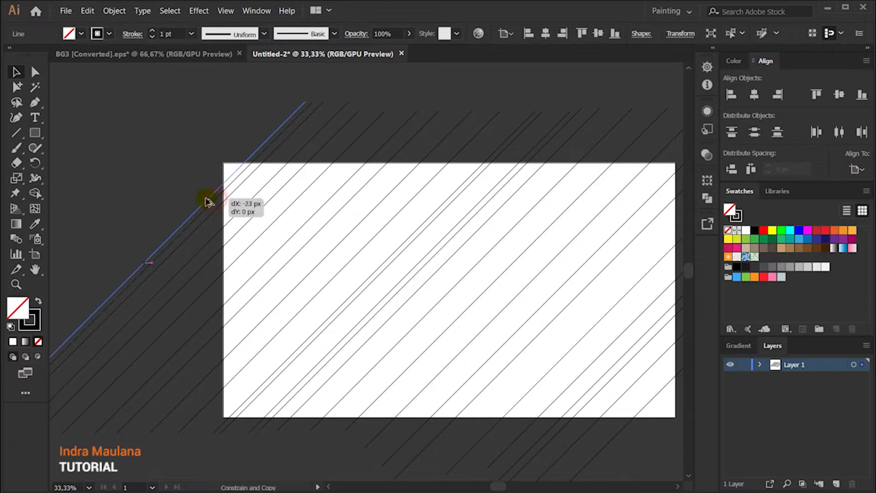
pyautogui.moveTo(219, 197); pyautogui.dragTo(200, 202)
# Re-centre the view on the fully striped artboard.
pyautogui.click(156, 141)
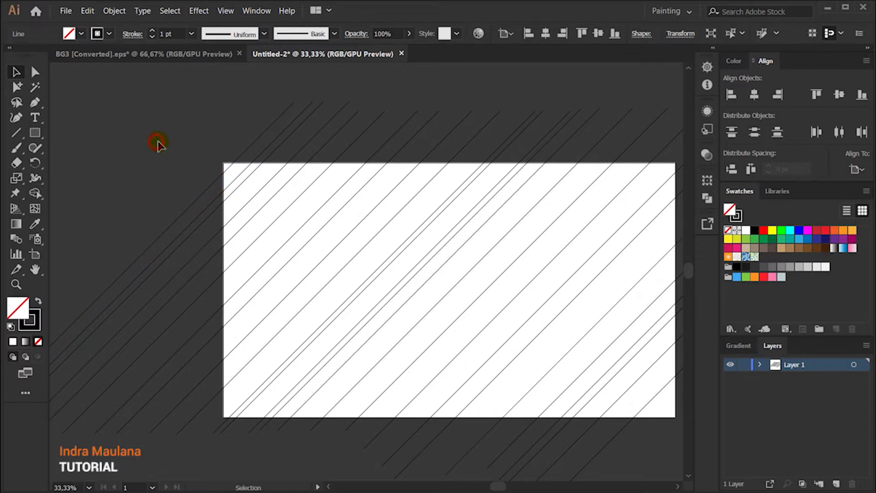
pyautogui.hscroll(2, 162, 156)
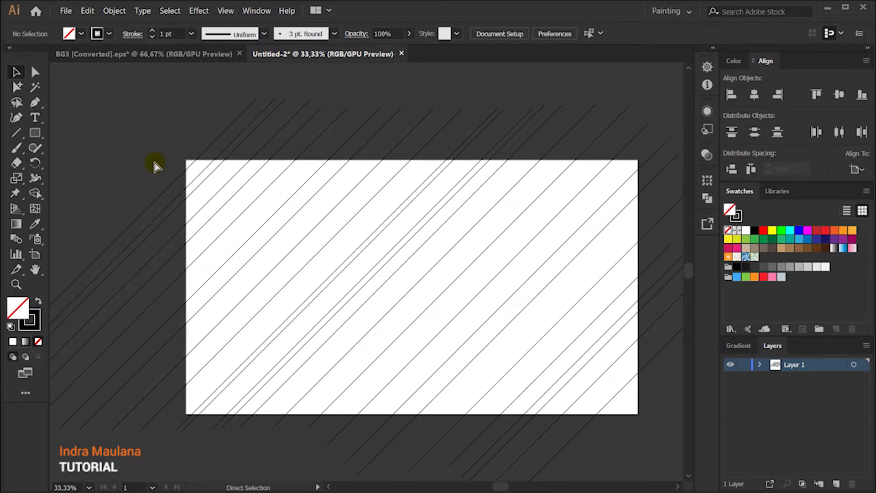
pyautogui.scroll(2, 154, 164)
pyautogui.scroll(-2, 274, 176)
pyautogui.moveTo(280, 176)
pyautogui.mouseDown()
pyautogui.moveTo(253, 183)
pyautogui.moveTo(257, 196)
pyautogui.mouseUp()
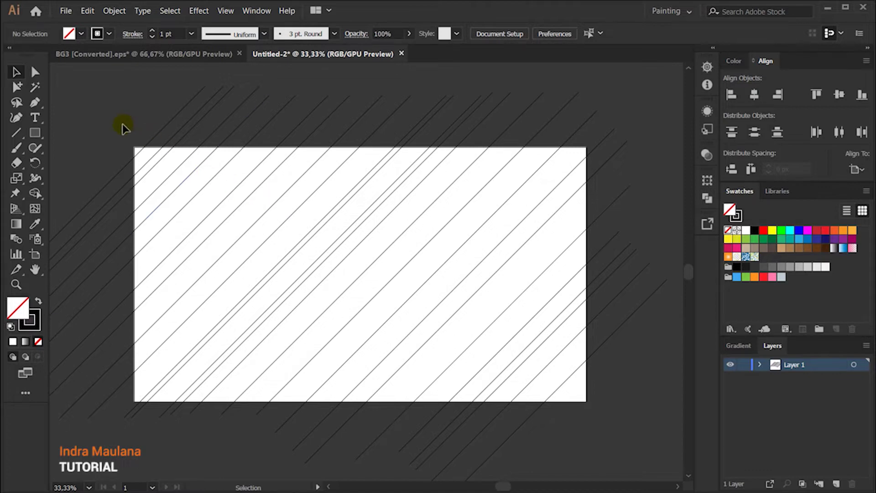
pyautogui.press('space')
pyautogui.click(39, 132)
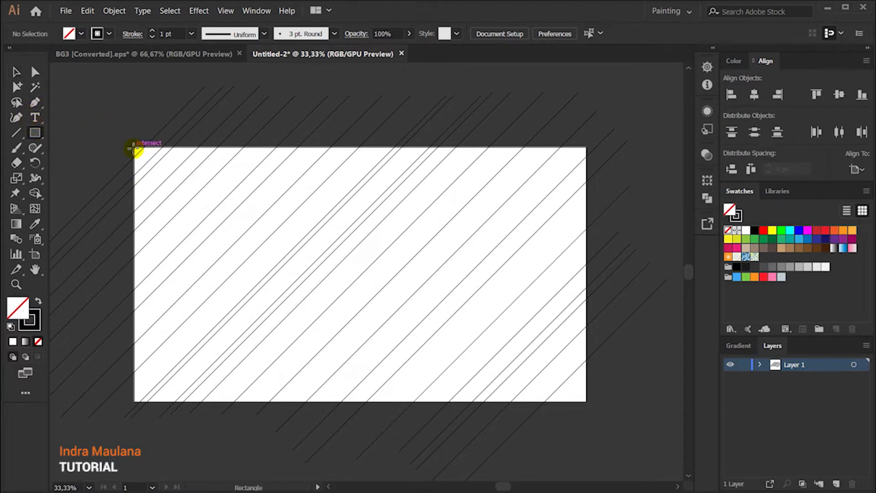
# Draw a rectangle matching the artboard over the diagonal lines.
pyautogui.moveTo(134, 147); pyautogui.dragTo(587, 400)
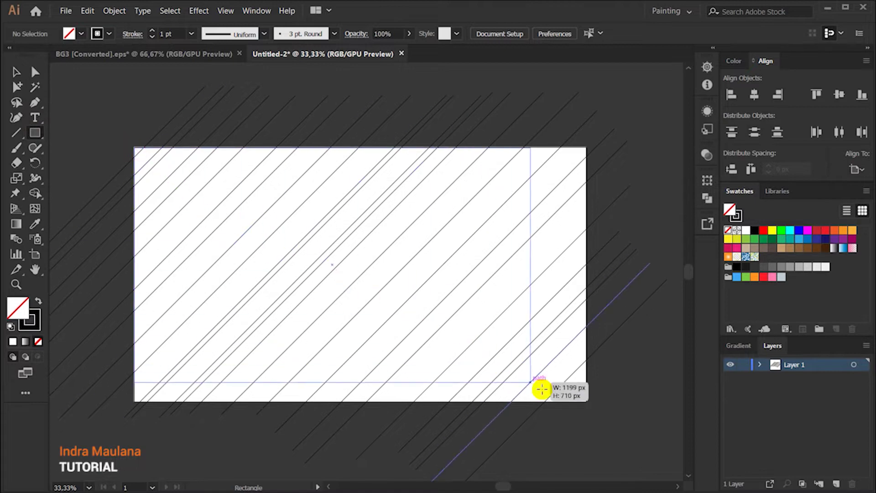
pyautogui.moveTo(587, 399); pyautogui.dragTo(586, 401)
pyautogui.press('v')
# Combine the rectangle and lines with Object > Live Paint > Make, accepting the warning.
pyautogui.click(639, 427)
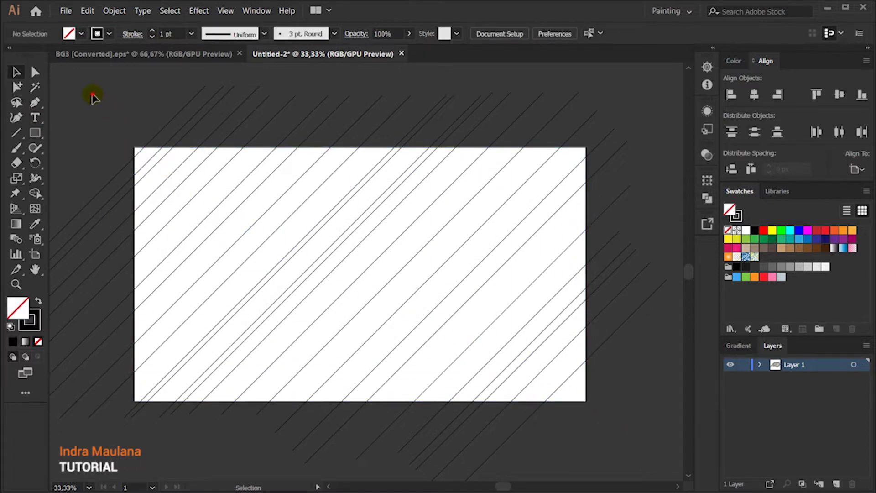
pyautogui.moveTo(527, 382); pyautogui.dragTo(651, 437)
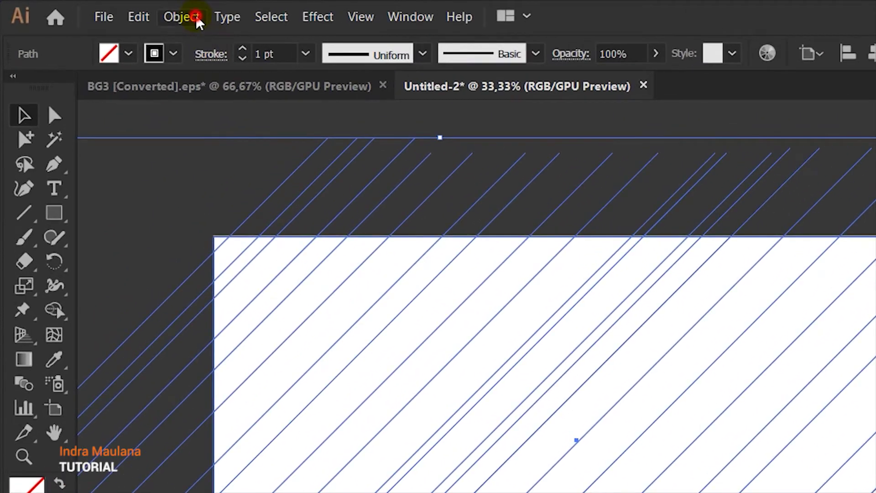
pyautogui.click(114, 11)
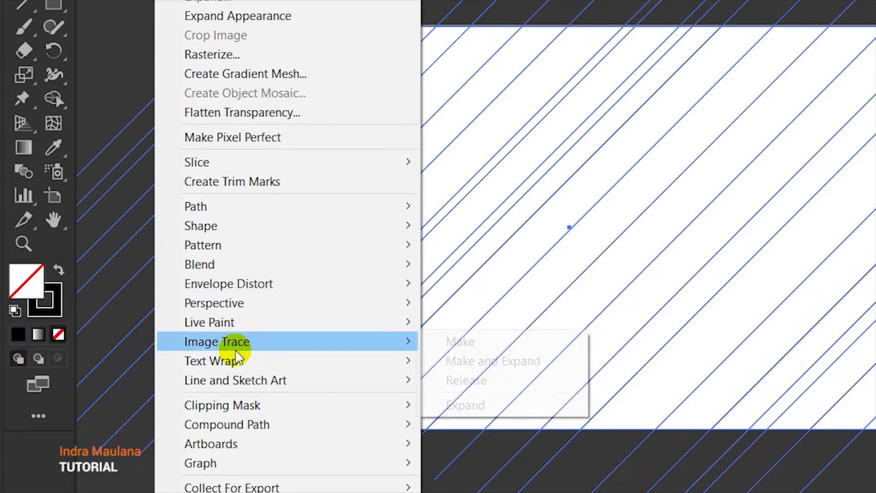
pyautogui.moveTo(209, 322)
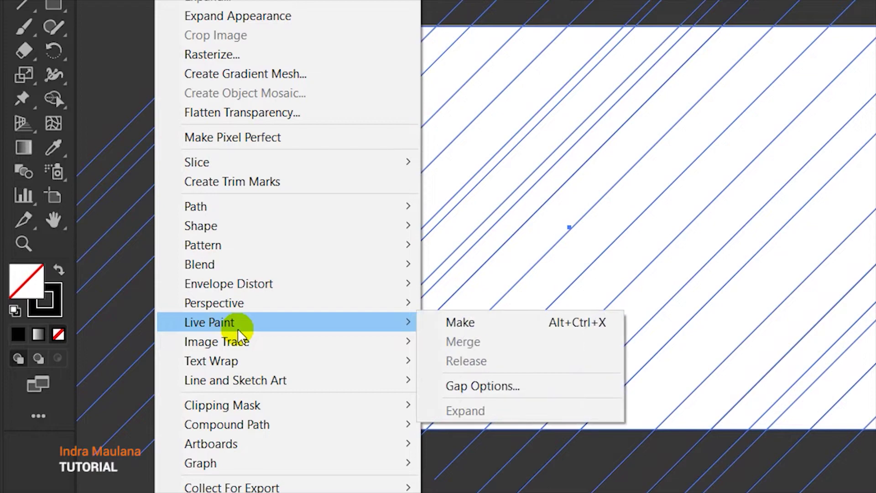
pyautogui.click(475, 325)
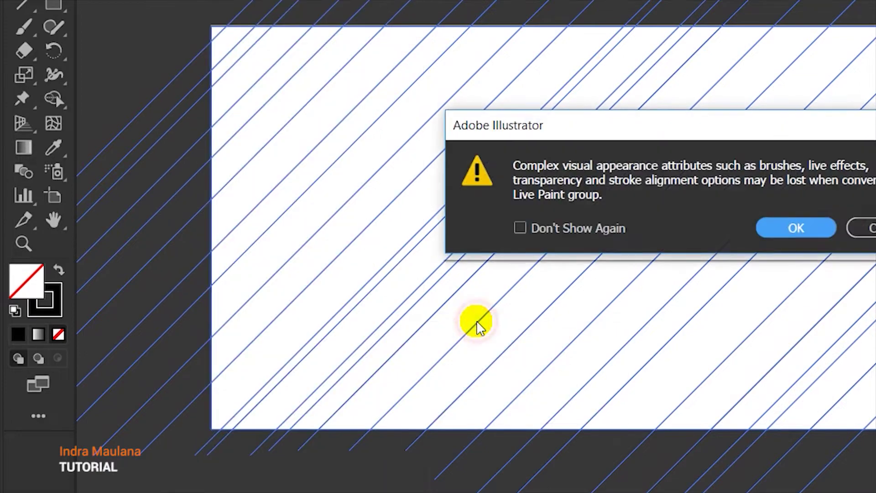
pyautogui.click(697, 243)
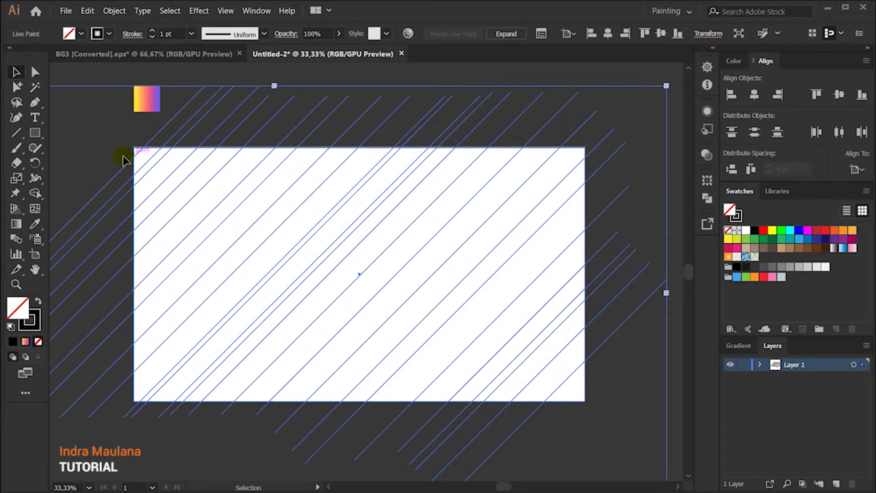
# Fill the striped artwork with the gradient sampled from the small square.
pyautogui.click(36, 224)
pyautogui.click(154, 97)
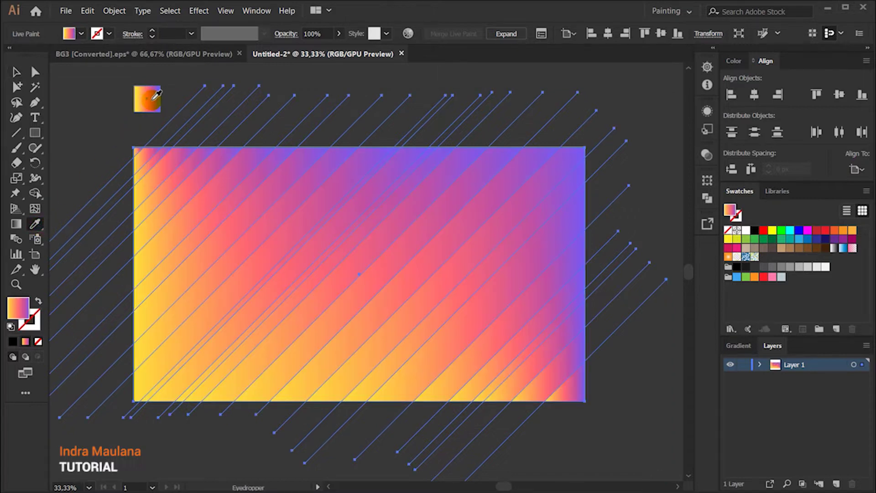
pyautogui.click(73, 88)
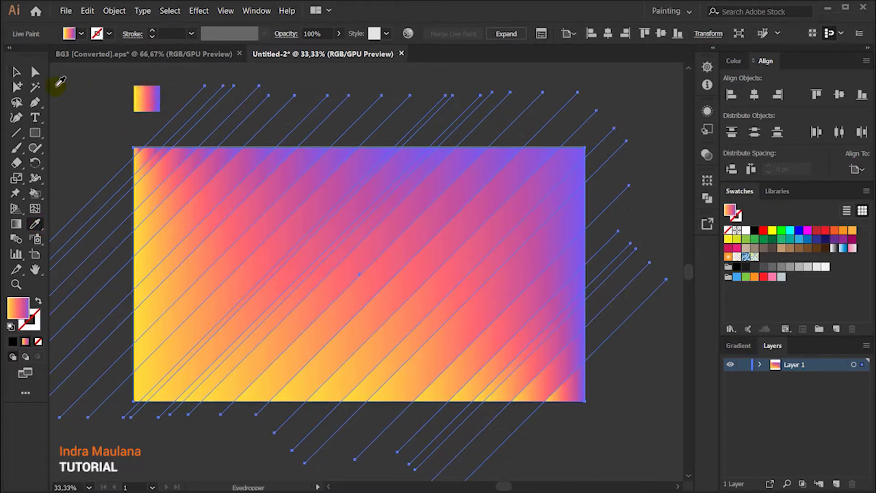
# Expand the Live Paint artwork into plain grouped stripe shapes with Object > Expand.
pyautogui.click(17, 73)
pyautogui.click(516, 316)
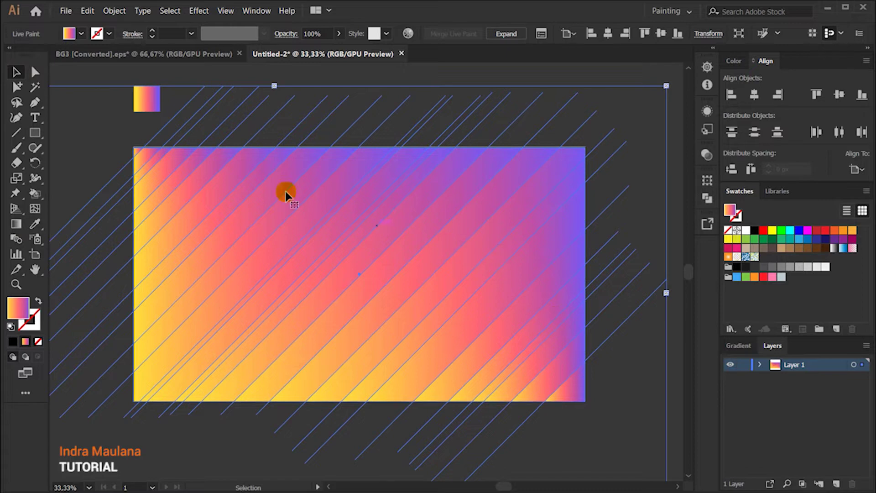
pyautogui.click(112, 12)
pyautogui.click(140, 130)
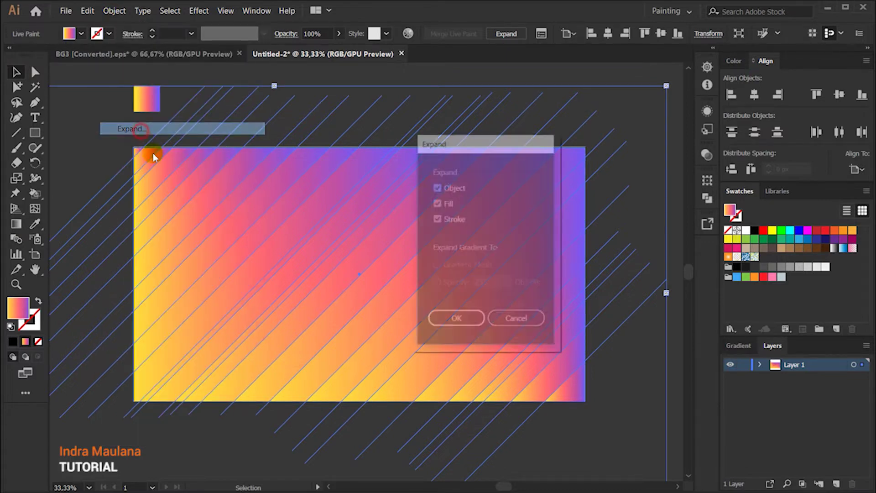
pyautogui.click(447, 322)
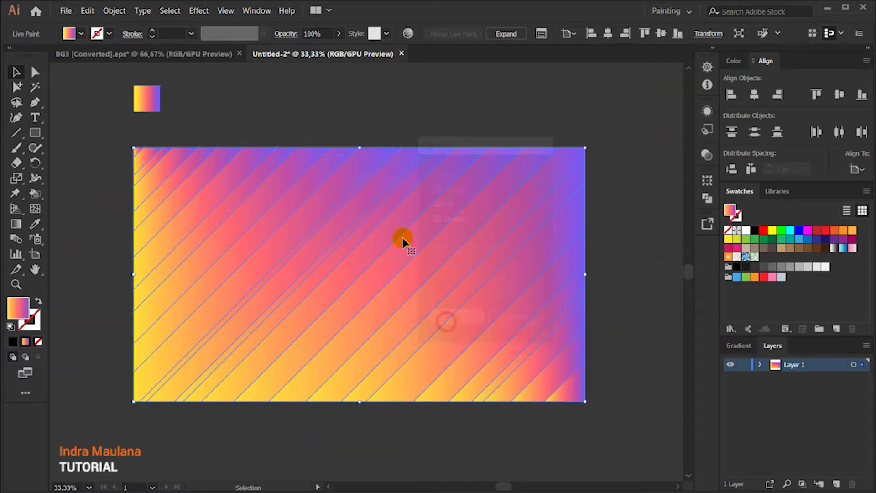
# Reselect the expanded stripe group and add a new layer above Layer 1.
pyautogui.rightClick(393, 188)
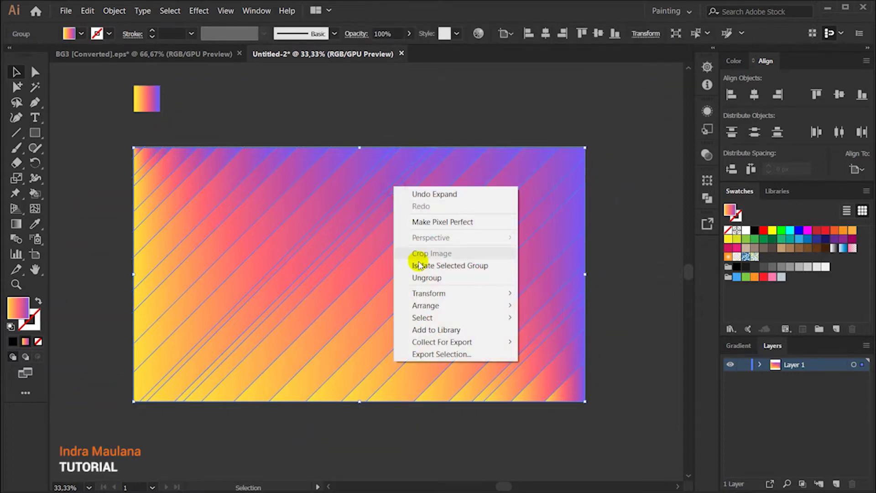
pyautogui.click(367, 122)
pyautogui.moveTo(369, 207); pyautogui.dragTo(365, 322)
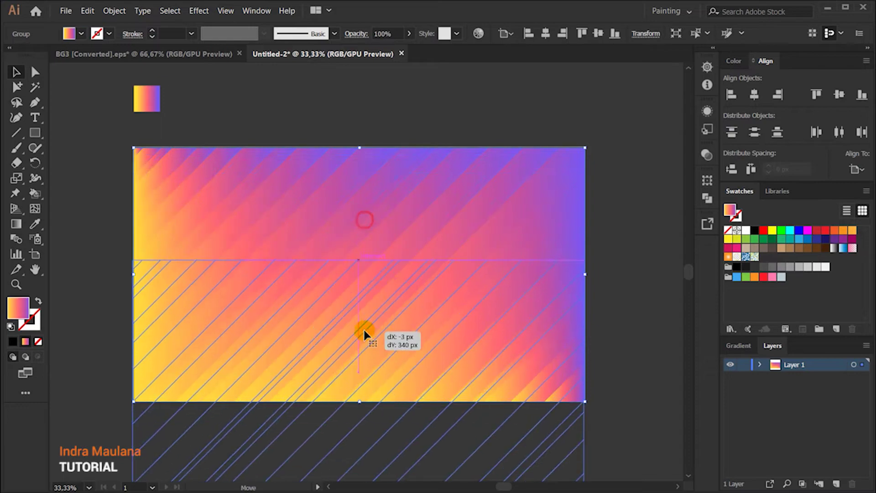
pyautogui.hotkey('ctrl', 'z')
pyautogui.click(286, 111)
pyautogui.click(153, 110)
pyautogui.click(288, 211)
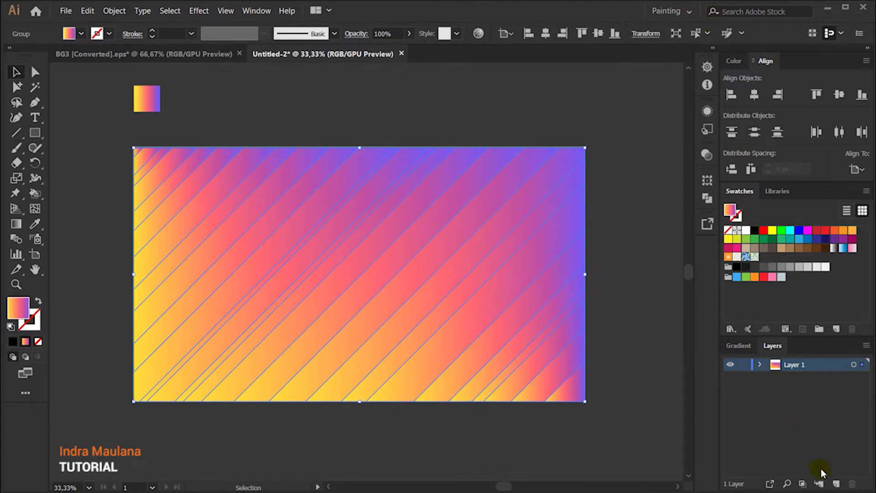
pyautogui.click(840, 485)
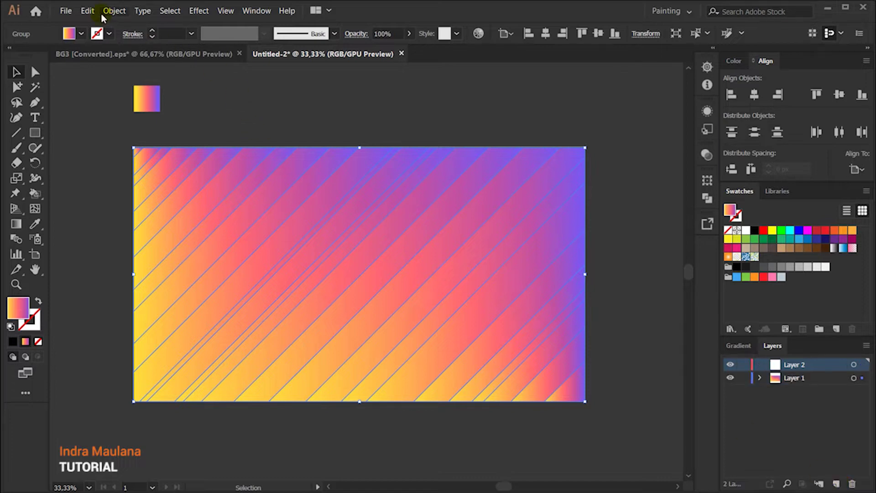
# Copy the stripe group, paste it in place on Layer 2, and lock Layer 1.
pyautogui.click(88, 11)
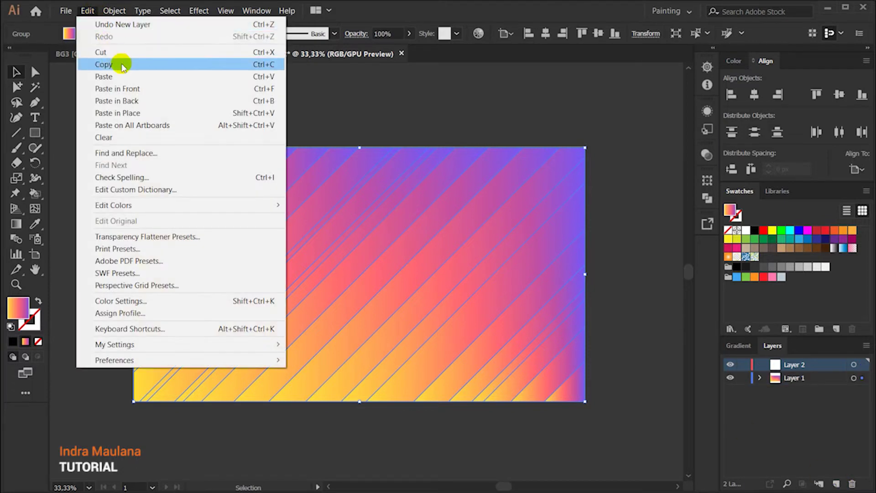
pyautogui.click(124, 66)
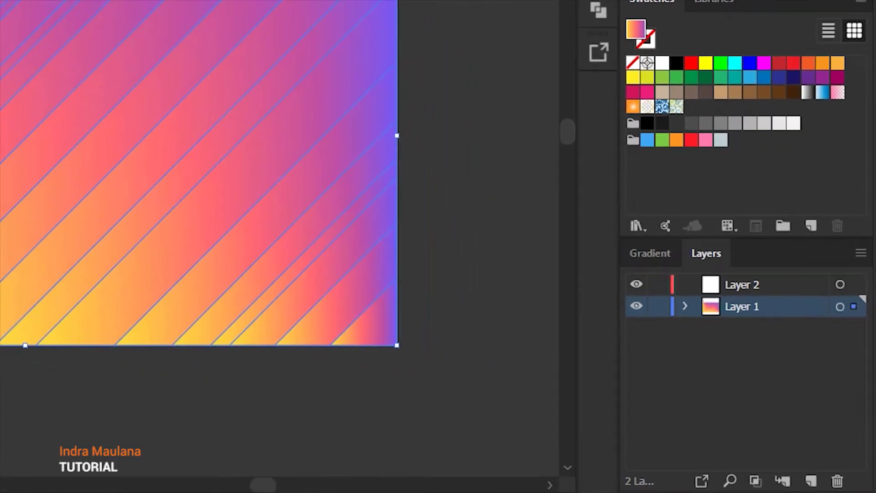
pyautogui.click(772, 284)
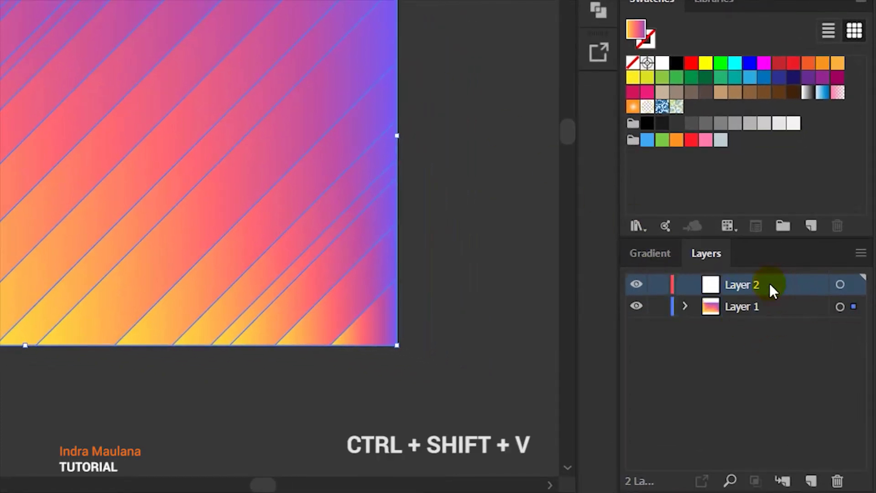
pyautogui.hotkey('ctrl', 'shift', 'v')
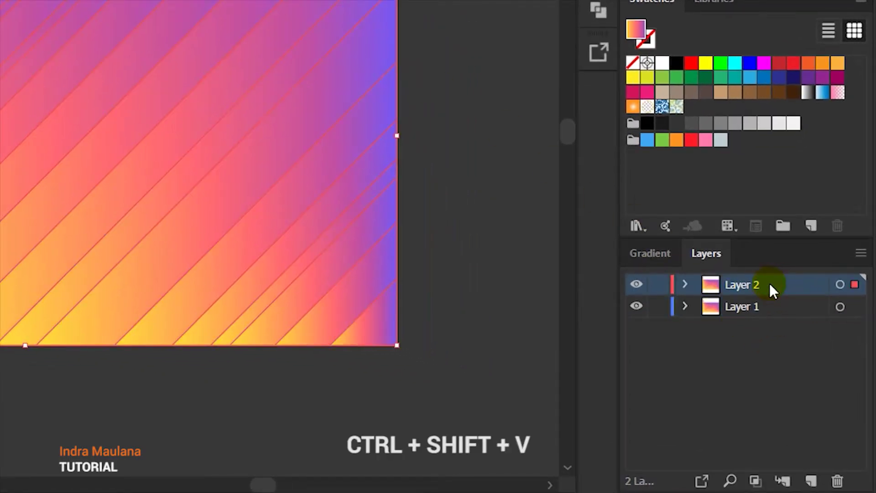
pyautogui.click(658, 307)
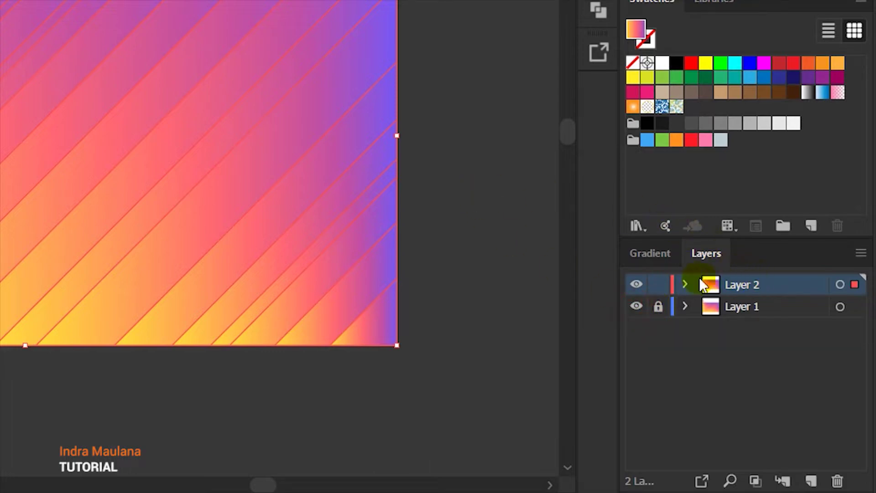
# Set Layer 2's layer colour to Green in Layer Options.
pyautogui.doubleClick(817, 364)
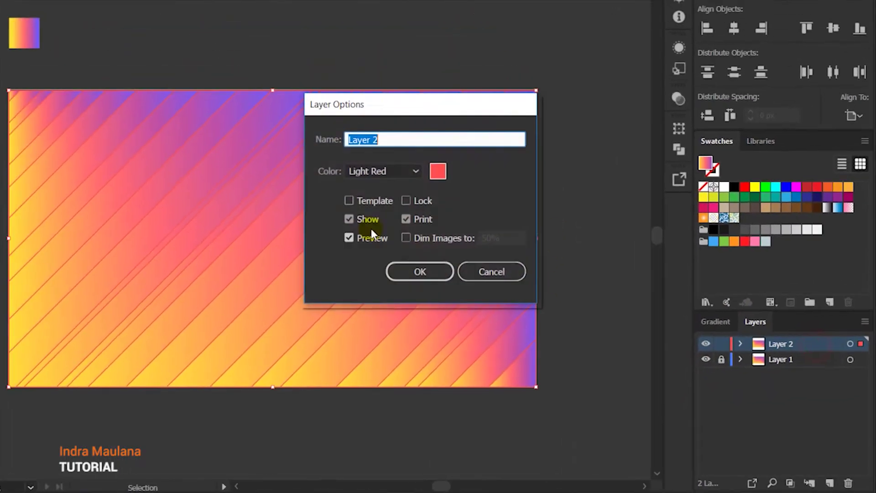
pyautogui.click(454, 217)
pyautogui.click(454, 245)
pyautogui.click(484, 302)
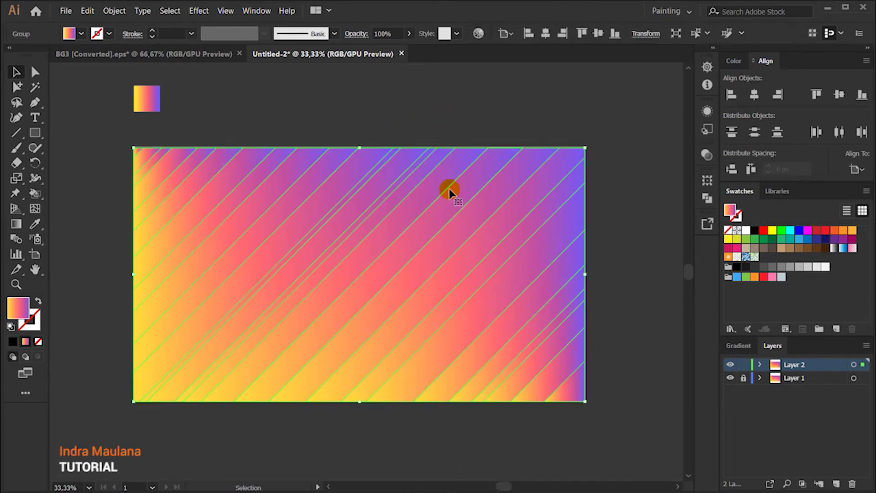
# Ungroup the Layer 2 stripes twice and select the stripe near the lower-right corner.
pyautogui.rightClick(450, 187)
pyautogui.click(479, 279)
pyautogui.rightClick(450, 189)
pyautogui.click(479, 280)
pyautogui.click(636, 198)
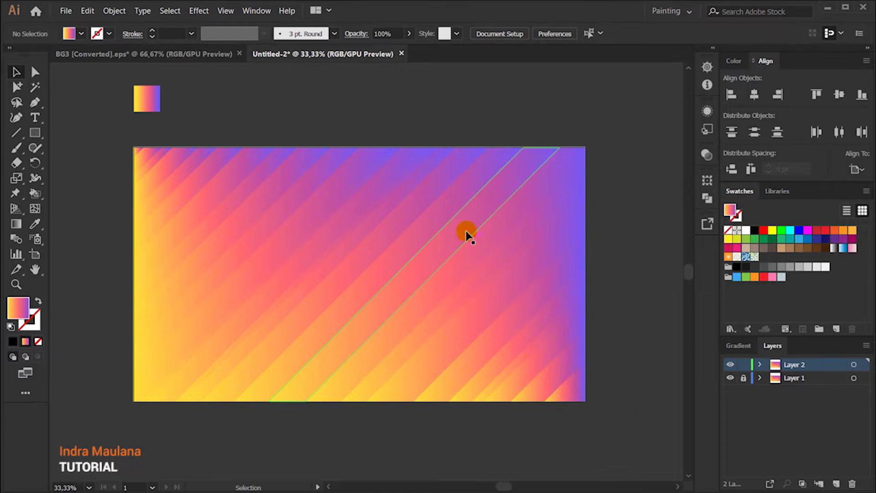
pyautogui.click(462, 219)
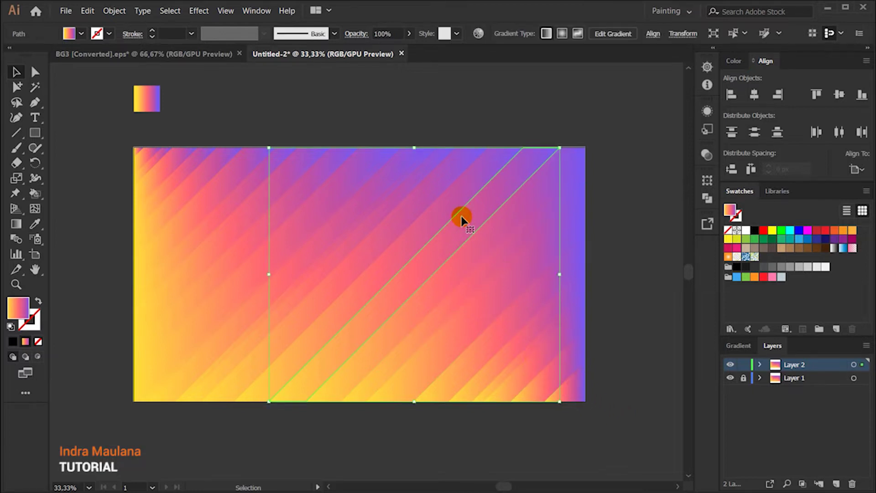
pyautogui.click(598, 384)
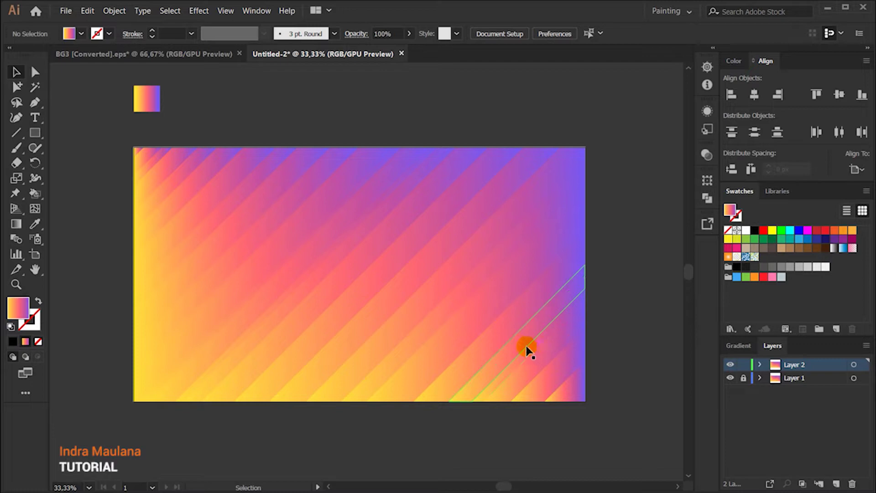
pyautogui.click(521, 346)
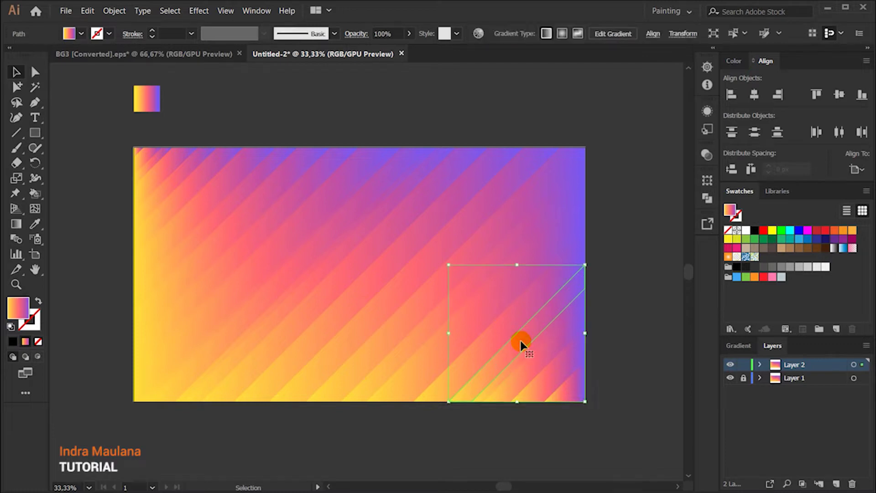
# Paste a copy of the stripe in front and pull its top end down to shorten it.
pyautogui.click(91, 11)
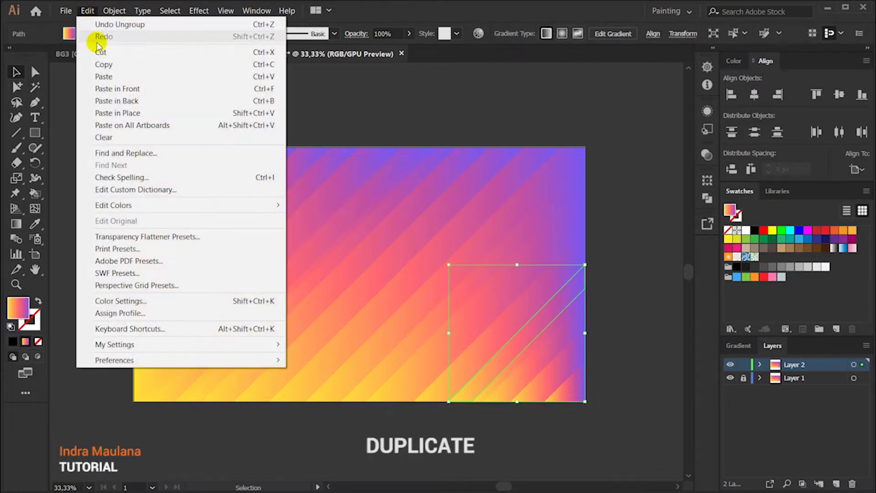
pyautogui.click(100, 64)
pyautogui.click(85, 12)
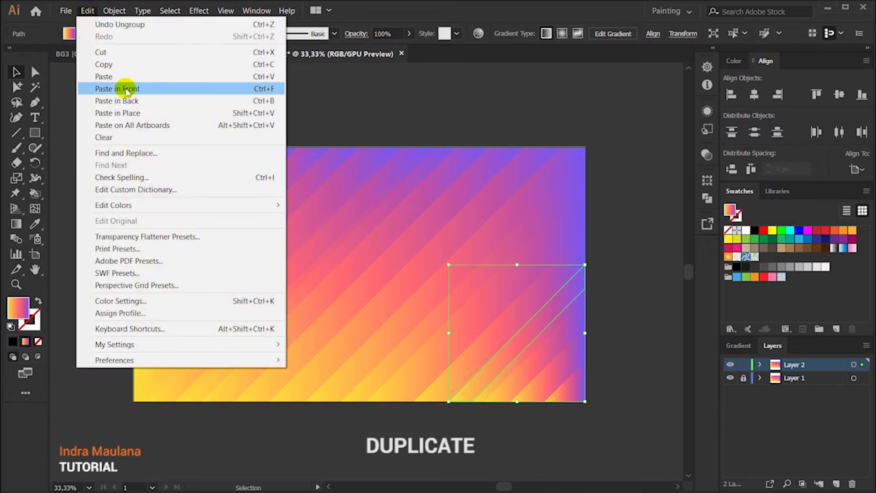
pyautogui.click(126, 86)
pyautogui.click(43, 97)
pyautogui.keyDown('shift'); pyautogui.click(735, 211); pyautogui.keyUp('shift')
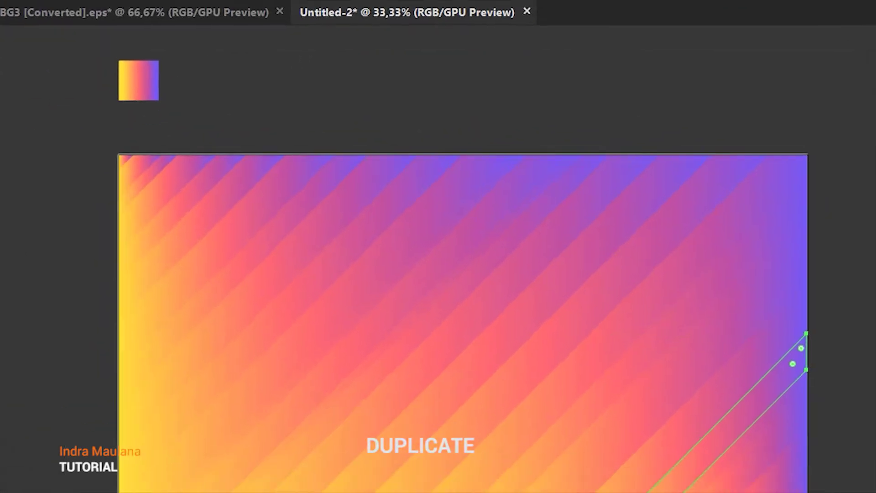
pyautogui.keyDown('shift'); pyautogui.click(736, 252); pyautogui.keyUp('shift')
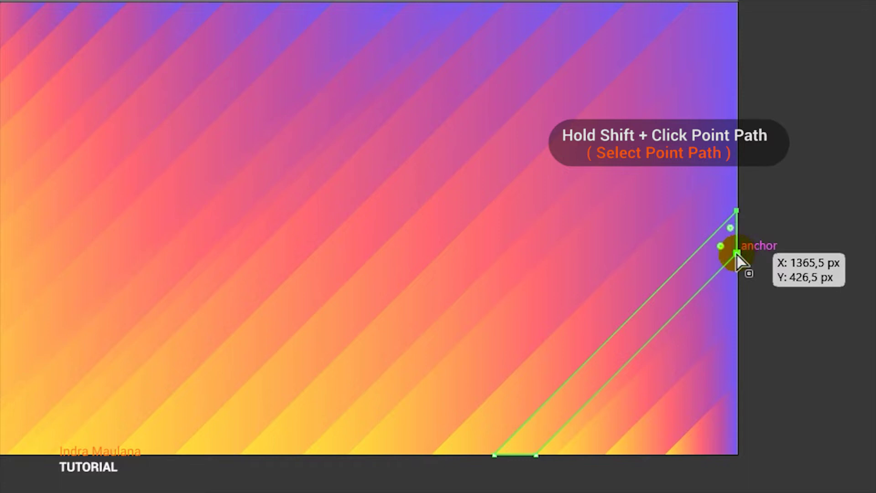
pyautogui.moveTo(739, 253); pyautogui.dragTo(514, 450)
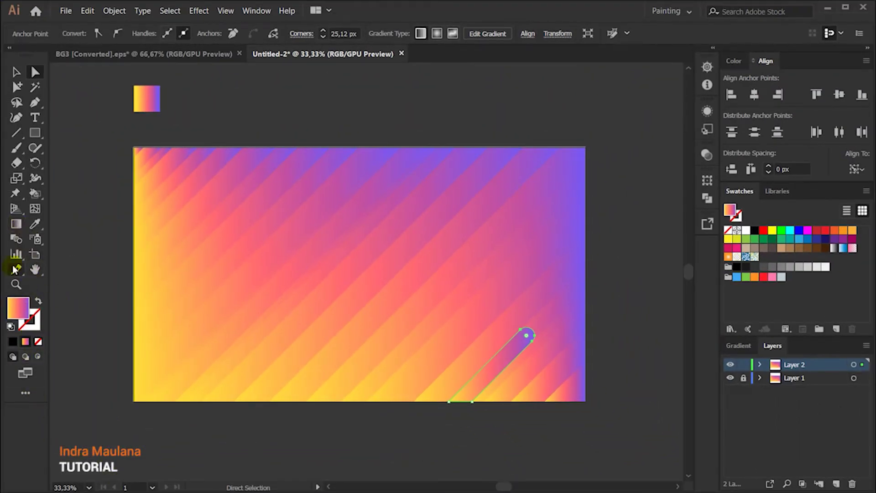
# Redraw the short bar's gradient so its rounded tip is yellow fading to purple.
pyautogui.click(16, 224)
pyautogui.moveTo(454, 405)
pyautogui.mouseDown()
pyautogui.moveTo(524, 336)
pyautogui.moveTo(447, 411)
pyautogui.mouseUp()
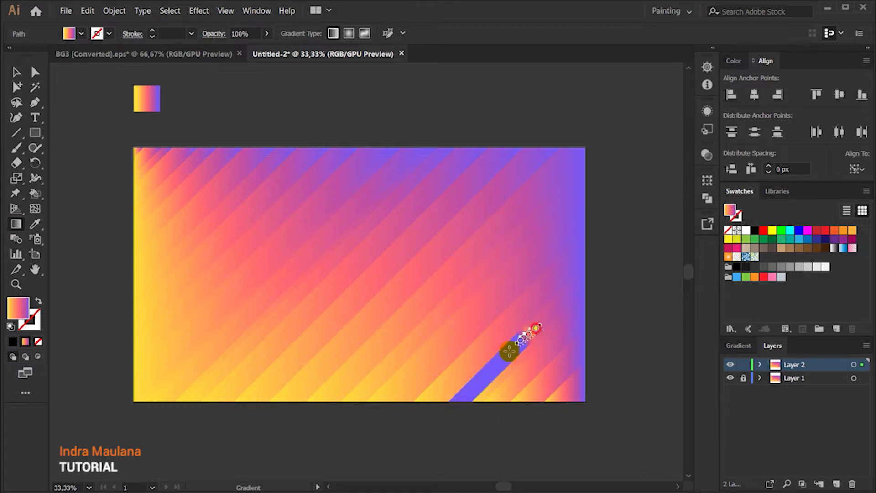
pyautogui.click(16, 72)
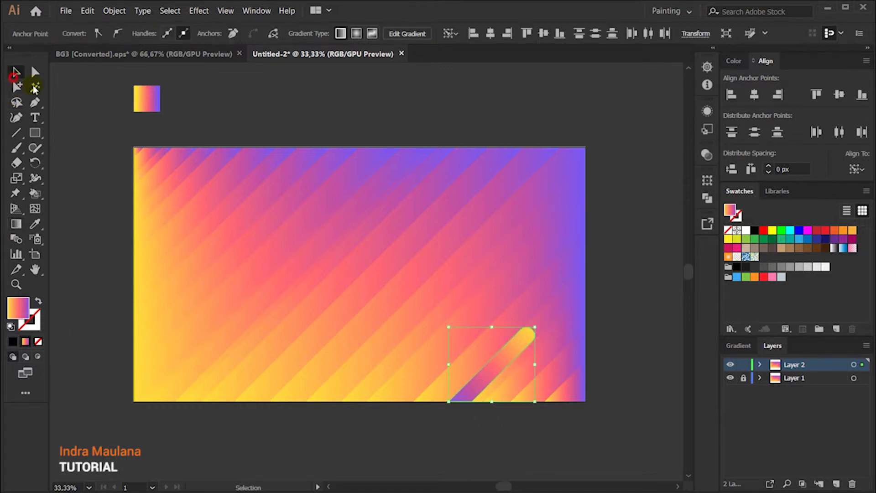
pyautogui.click(439, 115)
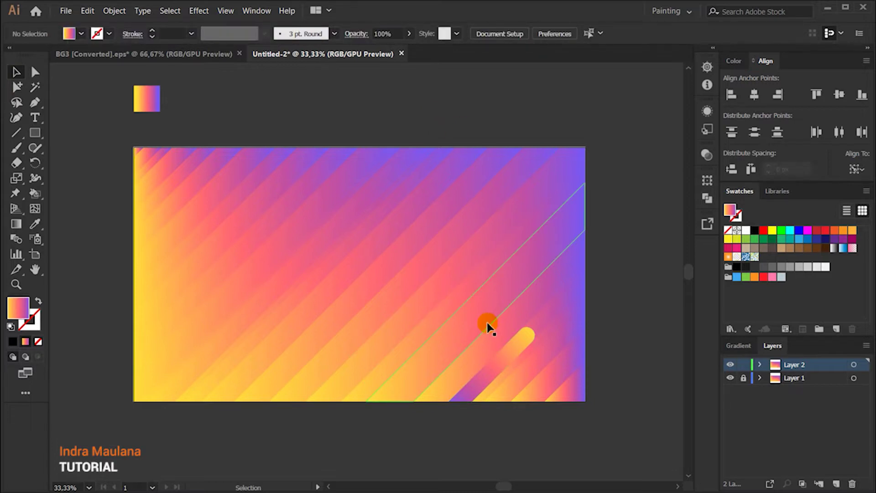
pyautogui.click(462, 275)
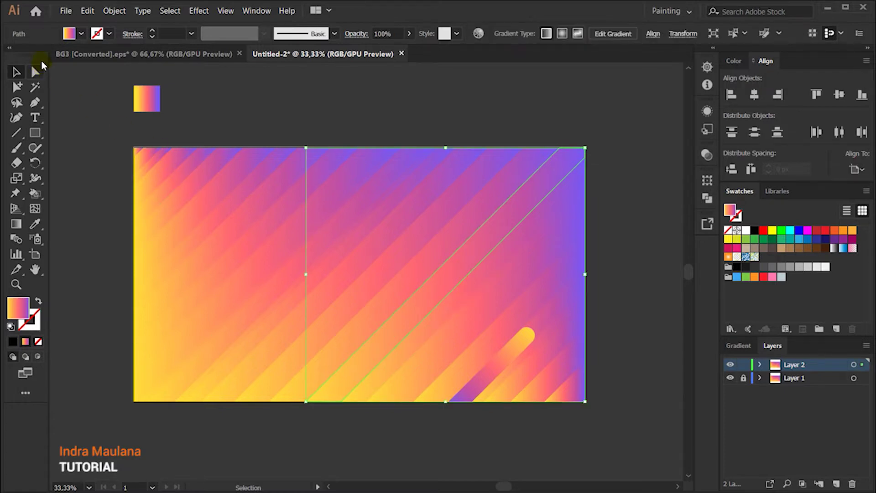
# Paste a stripe copy in front, pull its bottom end up to mid-artboard and round it.
pyautogui.click(88, 11)
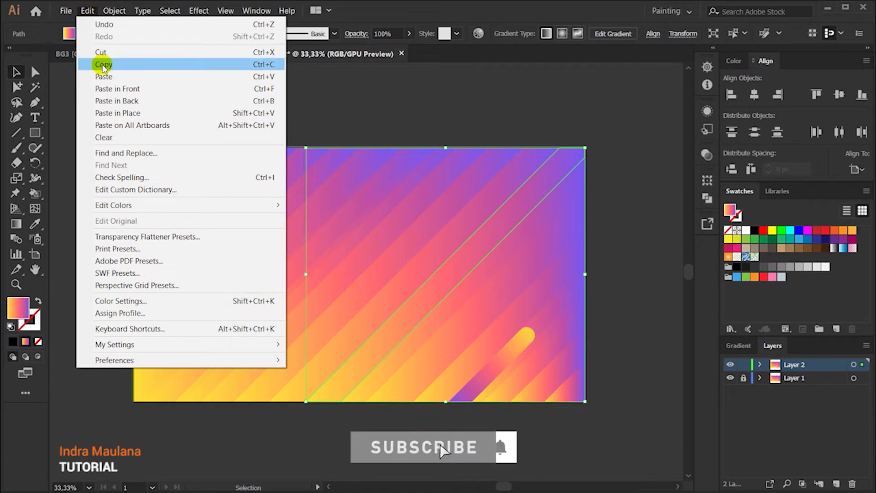
pyautogui.click(103, 64)
pyautogui.click(88, 10)
pyautogui.click(110, 86)
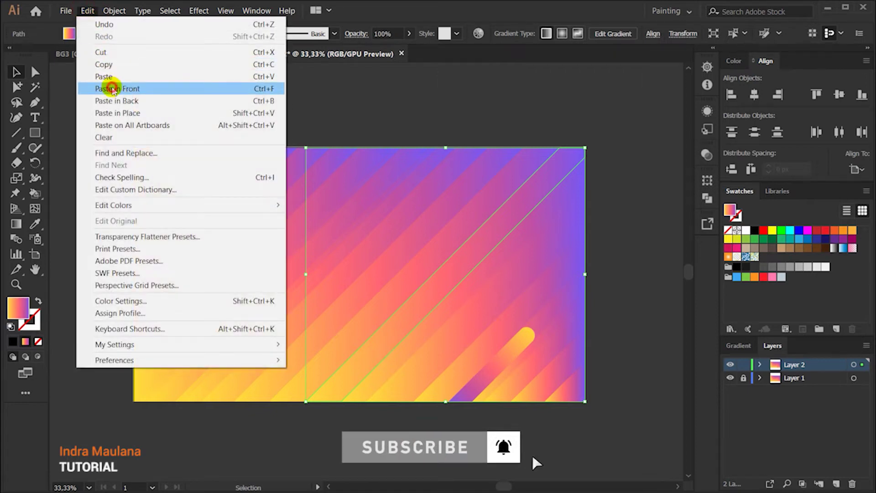
pyautogui.click(35, 72)
pyautogui.click(341, 402)
pyautogui.click(306, 402)
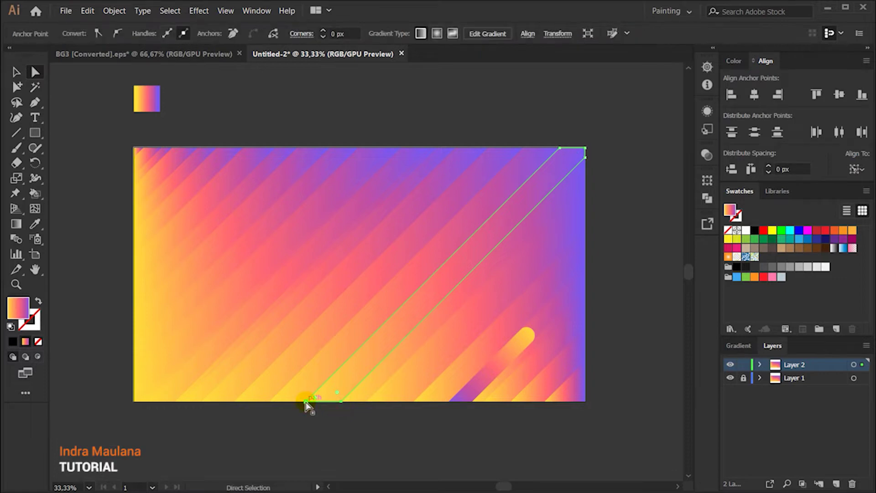
pyautogui.moveTo(305, 402); pyautogui.dragTo(368, 341)
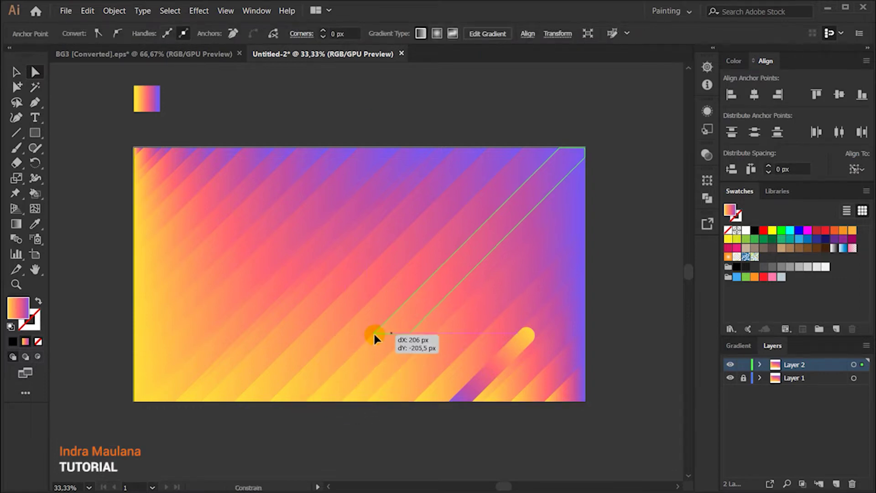
pyautogui.moveTo(367, 339); pyautogui.dragTo(522, 234)
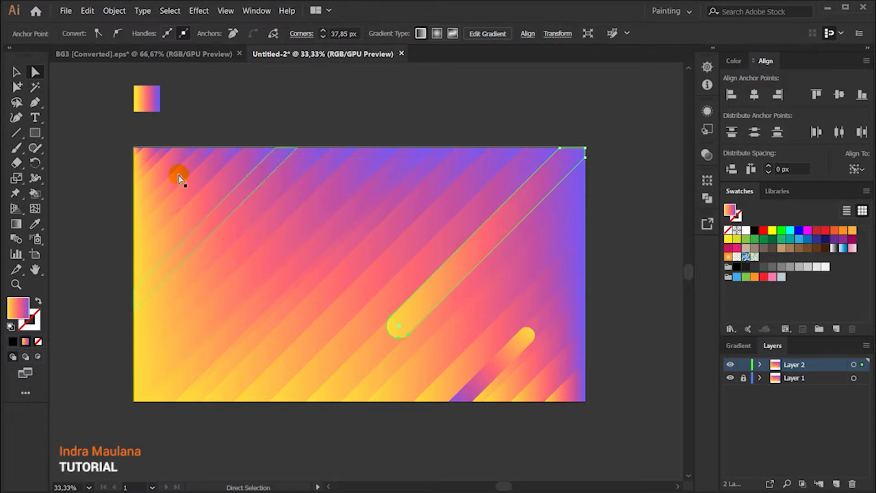
# Redraw the long bar's gradient, yellow at the top end fading to purple at the rounded end.
pyautogui.click(16, 224)
pyautogui.moveTo(562, 157); pyautogui.dragTo(391, 329)
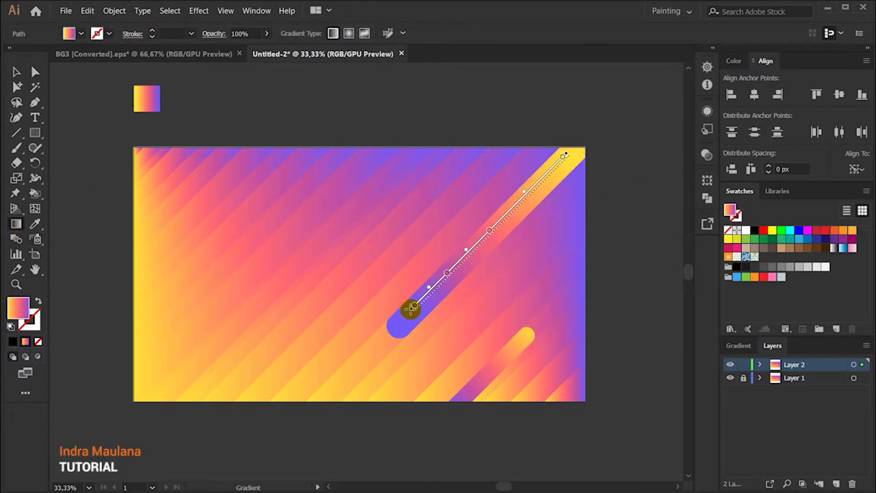
pyautogui.moveTo(598, 140)
pyautogui.mouseDown()
pyautogui.moveTo(463, 252)
pyautogui.moveTo(386, 342)
pyautogui.mouseUp()
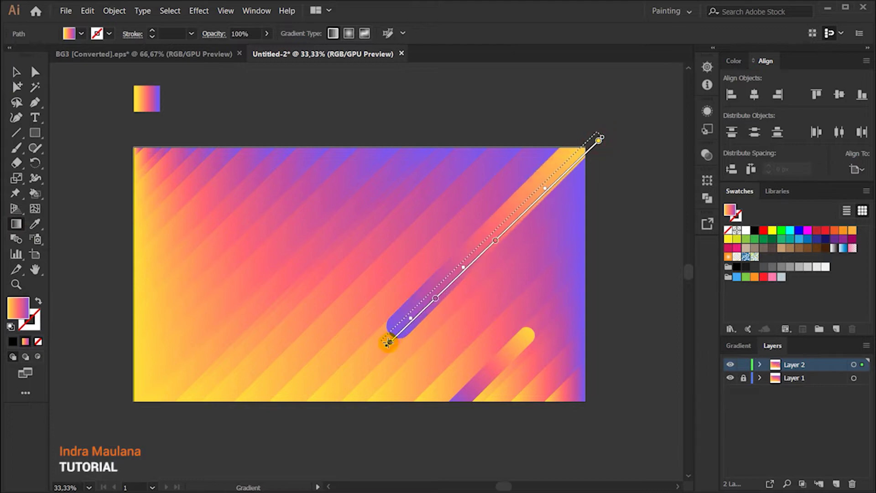
pyautogui.click(14, 72)
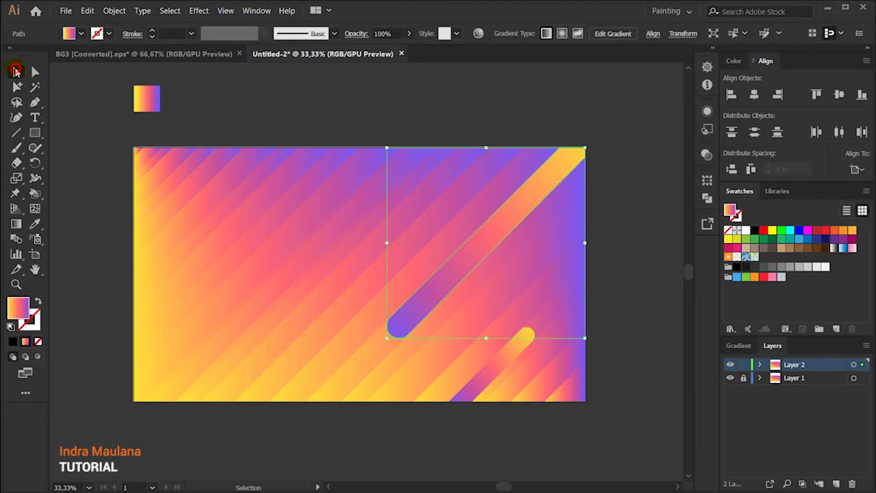
pyautogui.click(464, 98)
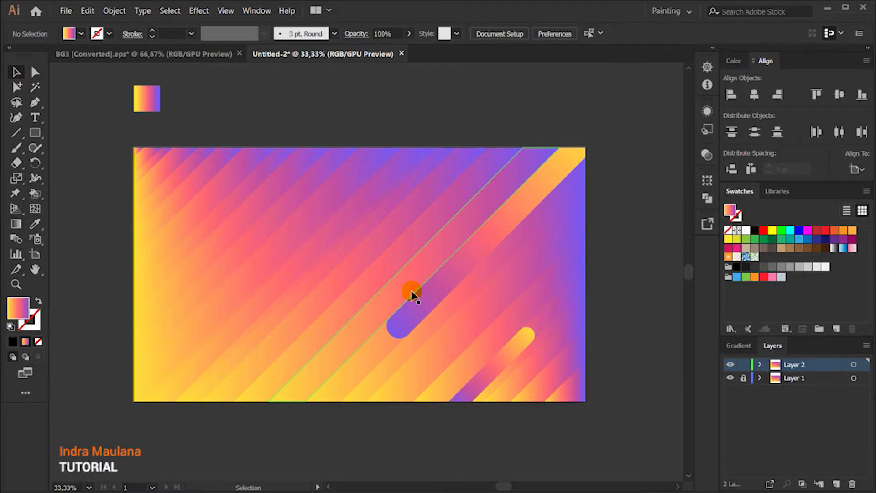
pyautogui.click(393, 269)
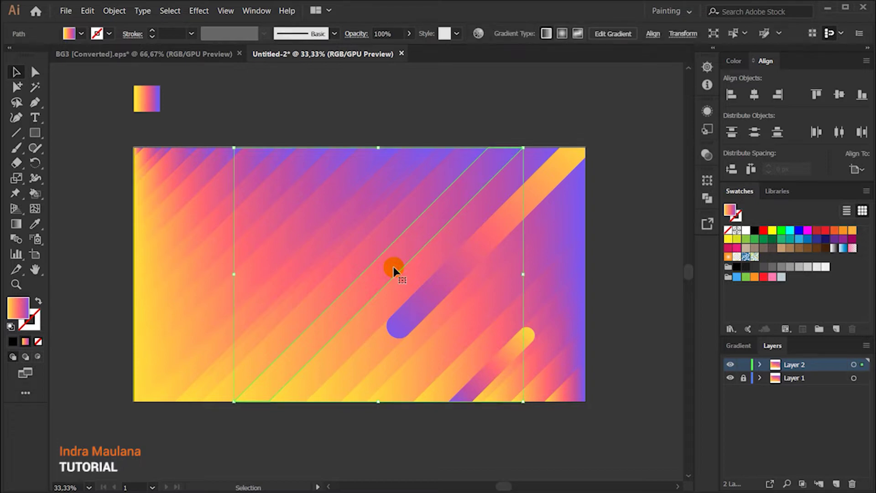
# Paste a stripe copy in front, pull its top end down near the centre and round it.
pyautogui.click(83, 14)
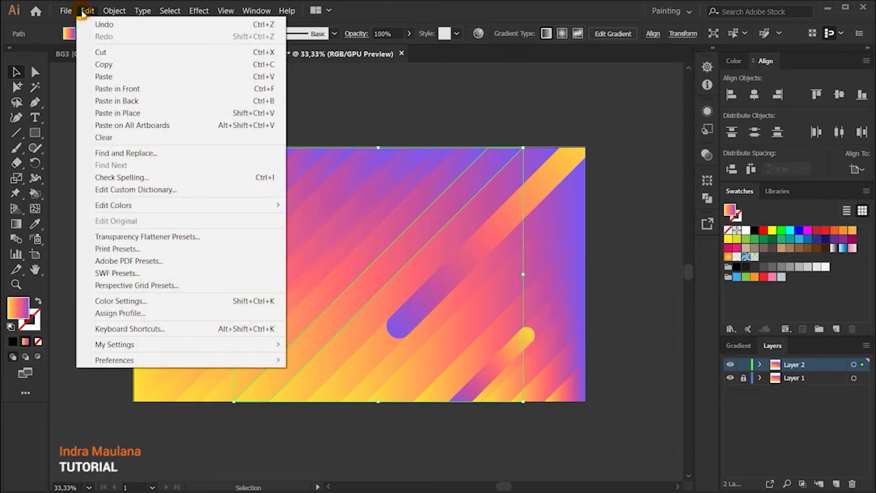
pyautogui.click(103, 63)
pyautogui.click(87, 10)
pyautogui.click(109, 90)
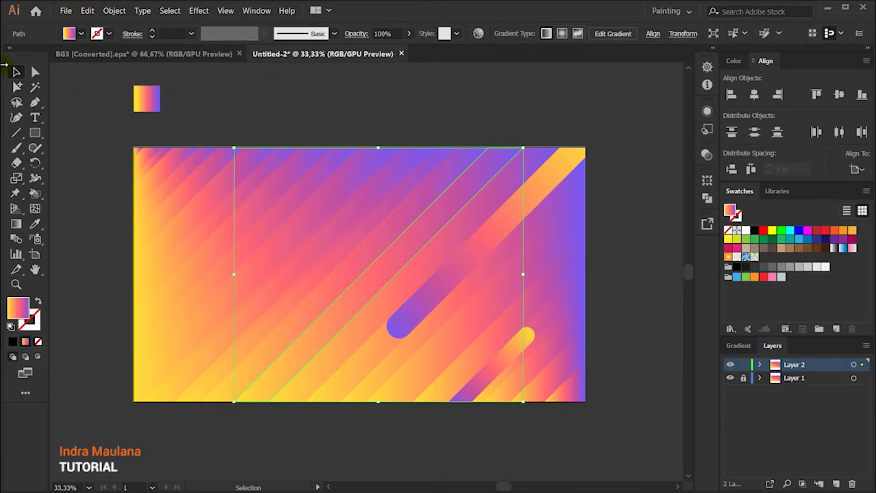
pyautogui.press('a')
pyautogui.moveTo(524, 147); pyautogui.dragTo(437, 244)
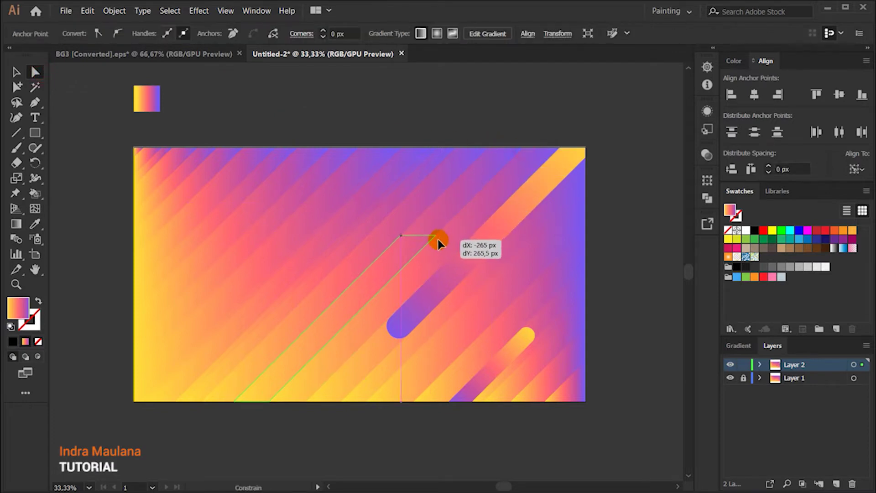
pyautogui.moveTo(419, 241); pyautogui.dragTo(336, 310)
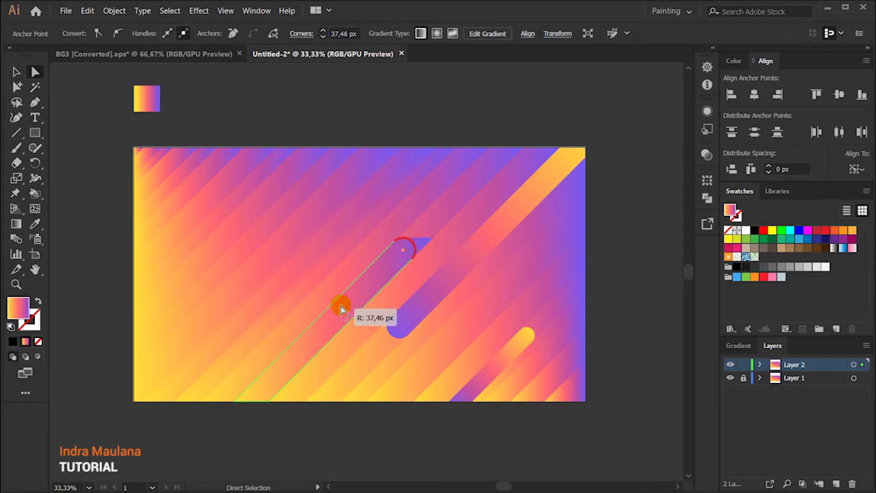
# Run the bar's gradient from purple at the base to yellow at the tip.
pyautogui.click(17, 223)
pyautogui.moveTo(414, 248); pyautogui.dragTo(222, 420)
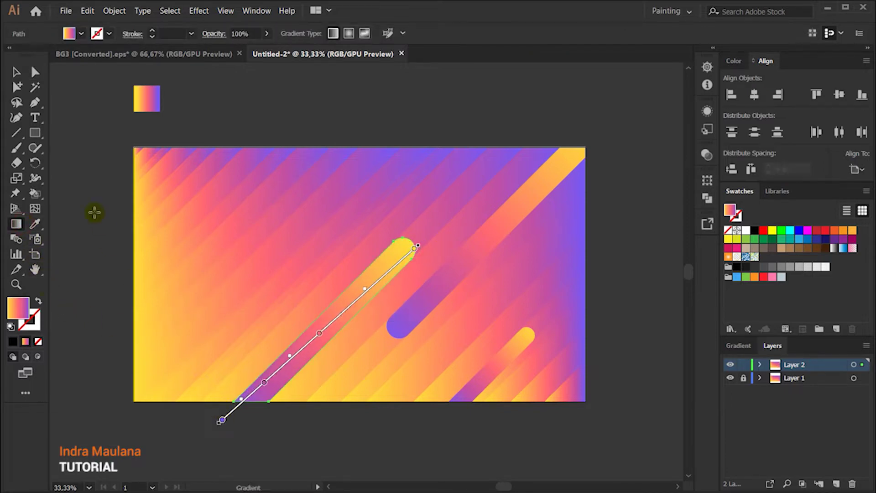
pyautogui.click(17, 71)
pyautogui.click(354, 92)
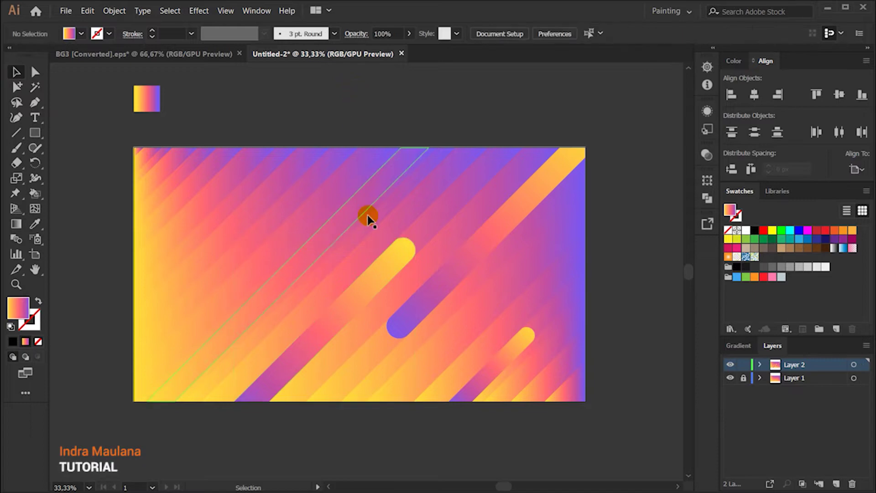
# Shorten a left stripe by pulling its top anchors down, then round its end.
pyautogui.click(368, 248)
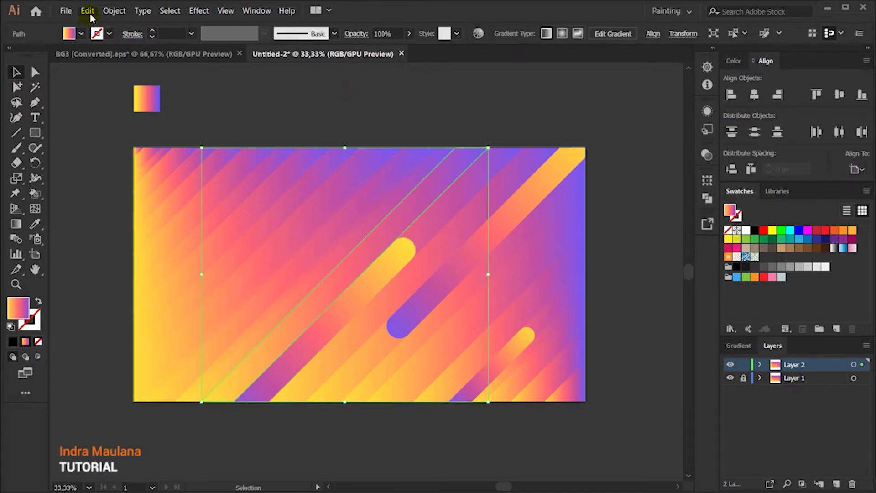
pyautogui.press('a')
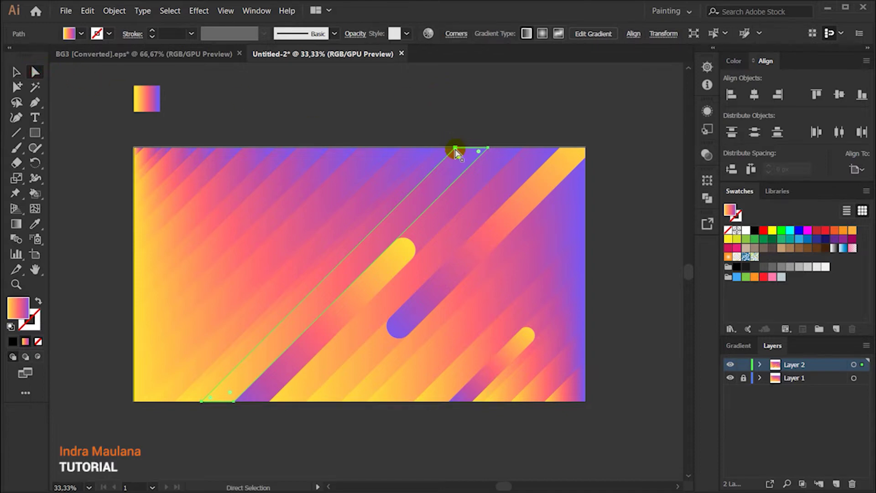
pyautogui.click(488, 148)
pyautogui.moveTo(488, 150); pyautogui.dragTo(312, 323)
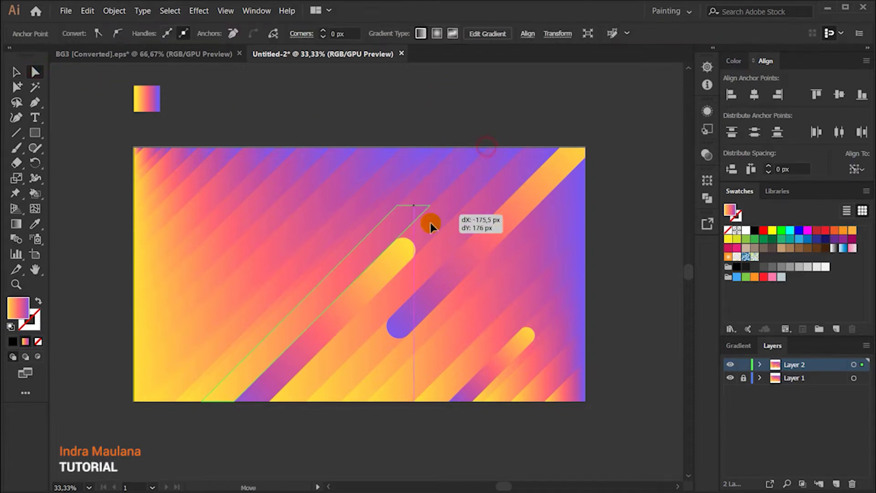
pyautogui.moveTo(312, 322); pyautogui.dragTo(297, 321)
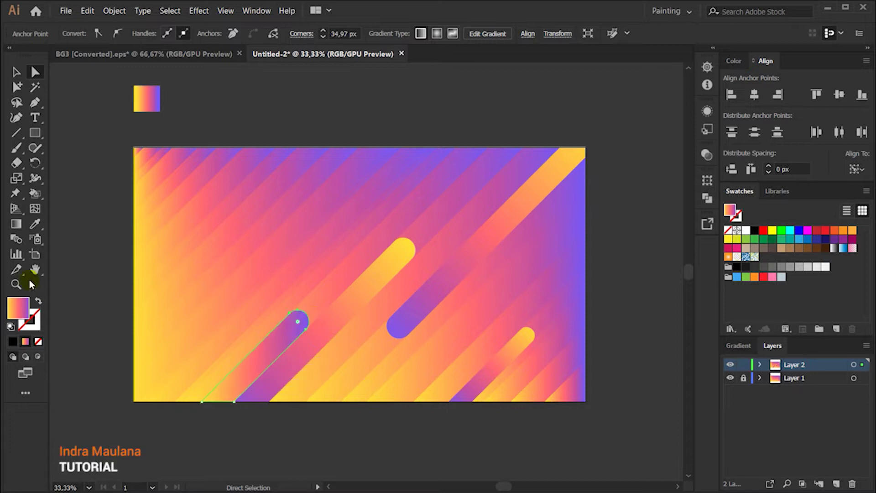
# Redraw the new bar's gradient from purple base to yellow rounded tip.
pyautogui.click(16, 223)
pyautogui.moveTo(213, 403)
pyautogui.mouseDown()
pyautogui.moveTo(310, 307)
pyautogui.moveTo(177, 426)
pyautogui.mouseUp()
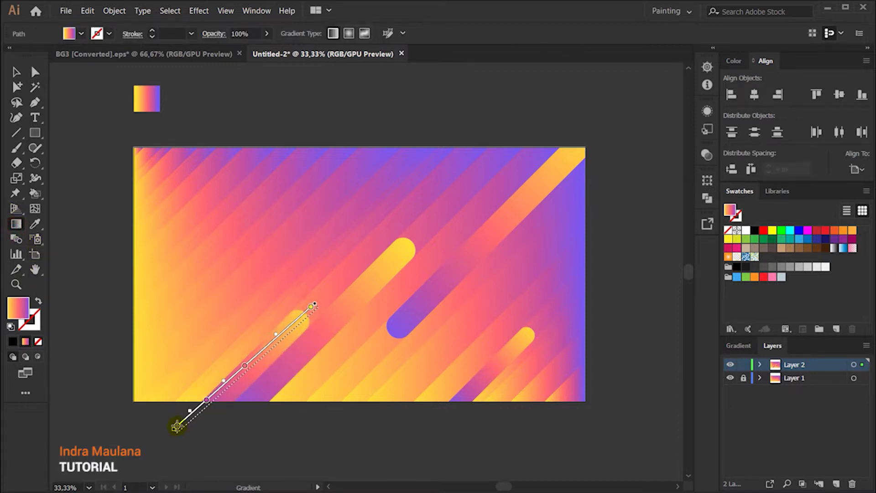
pyautogui.click(16, 72)
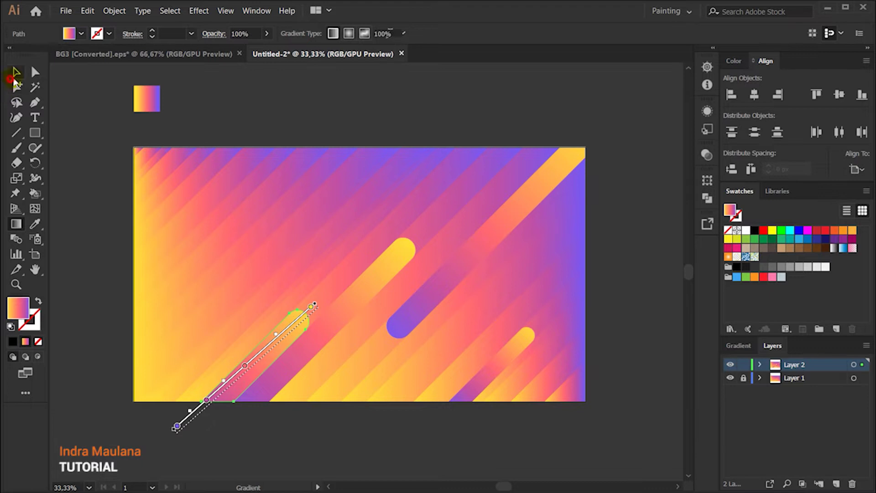
pyautogui.click(274, 99)
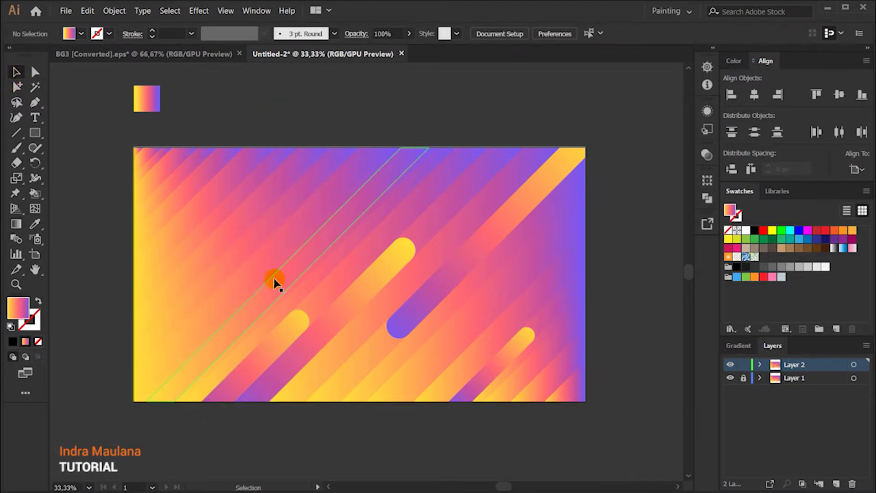
# Shorten the next left stripe into a rounded bar and run its gradient along it.
pyautogui.click(257, 313)
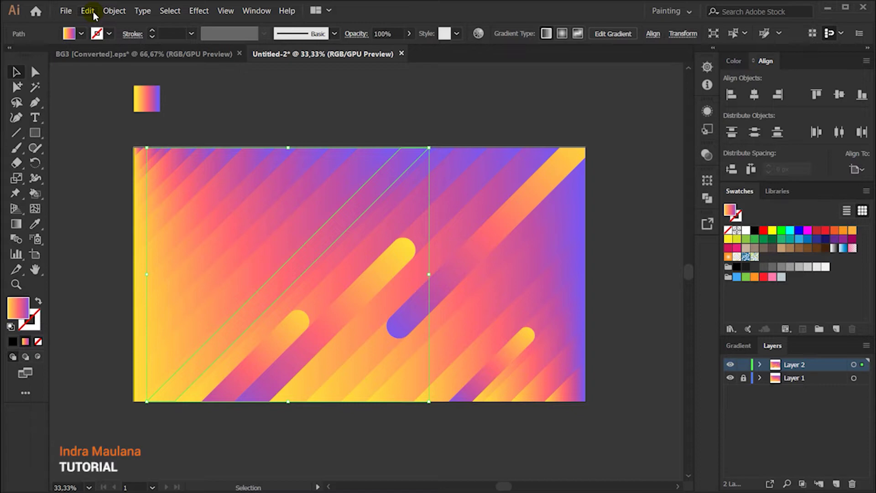
pyautogui.click(35, 72)
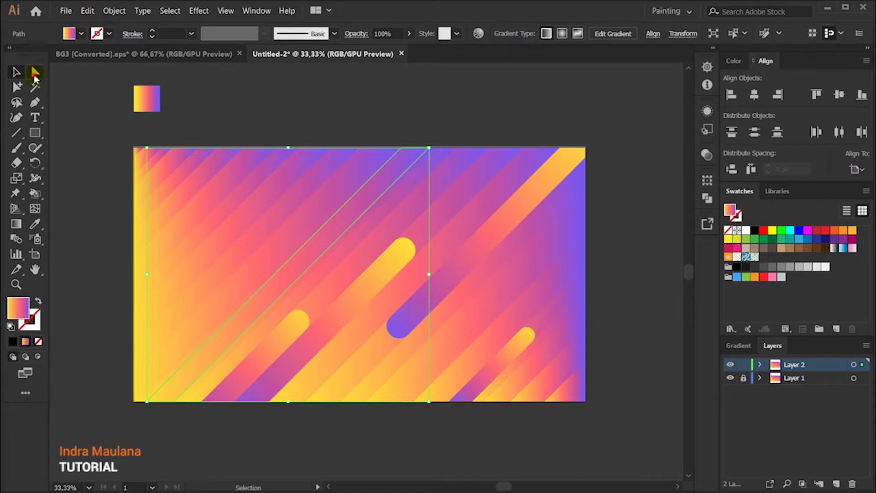
pyautogui.click(400, 147)
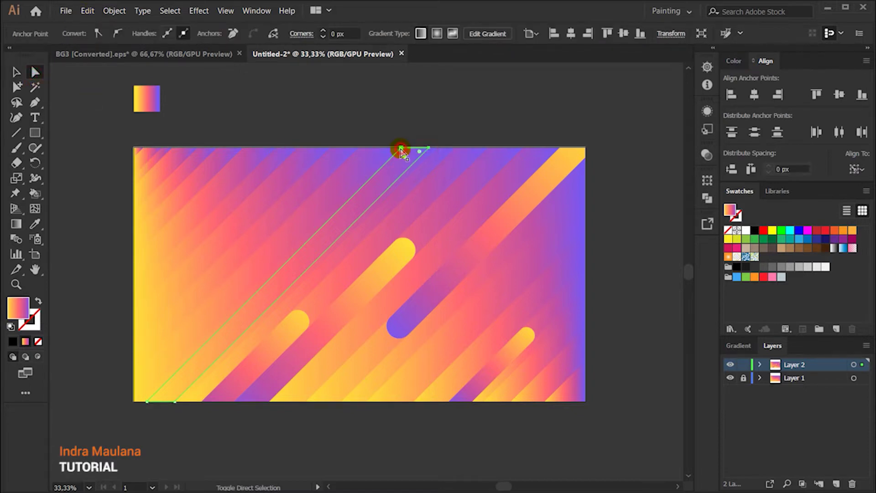
pyautogui.moveTo(401, 150)
pyautogui.mouseDown()
pyautogui.moveTo(308, 269)
pyautogui.moveTo(264, 304)
pyautogui.mouseUp()
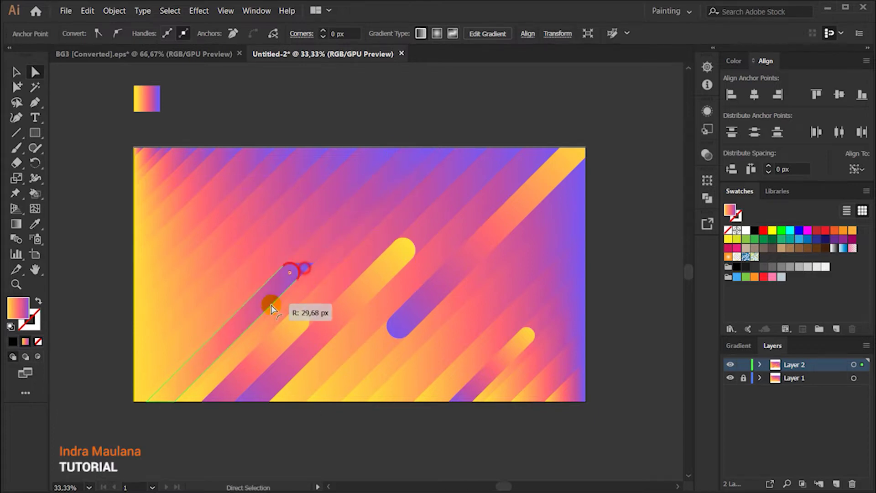
pyautogui.click(16, 225)
pyautogui.moveTo(156, 400); pyautogui.dragTo(296, 264)
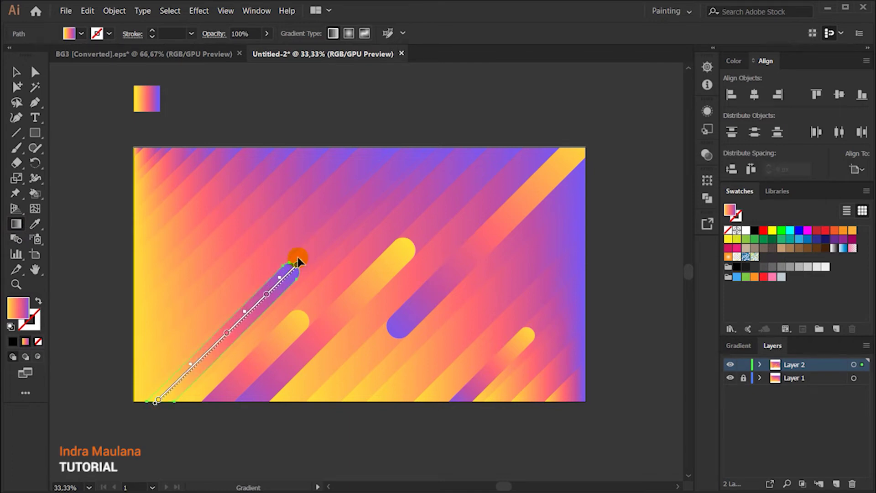
pyautogui.moveTo(297, 264); pyautogui.dragTo(104, 426)
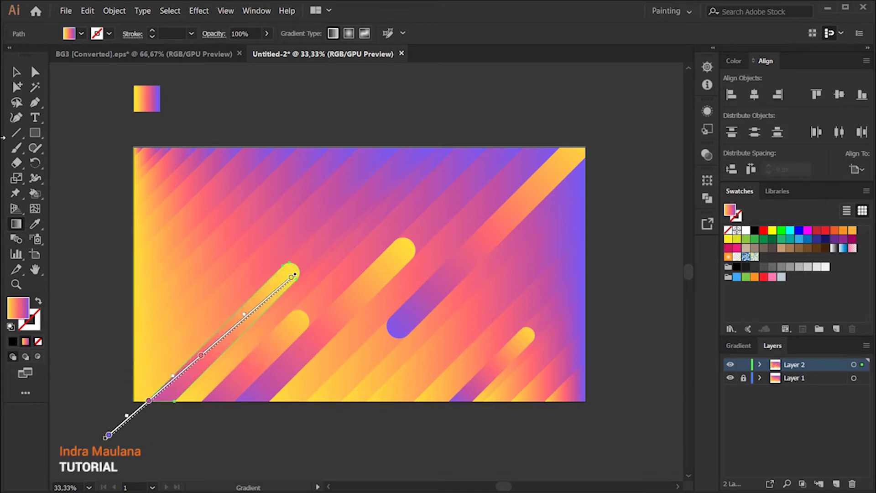
pyautogui.click(16, 72)
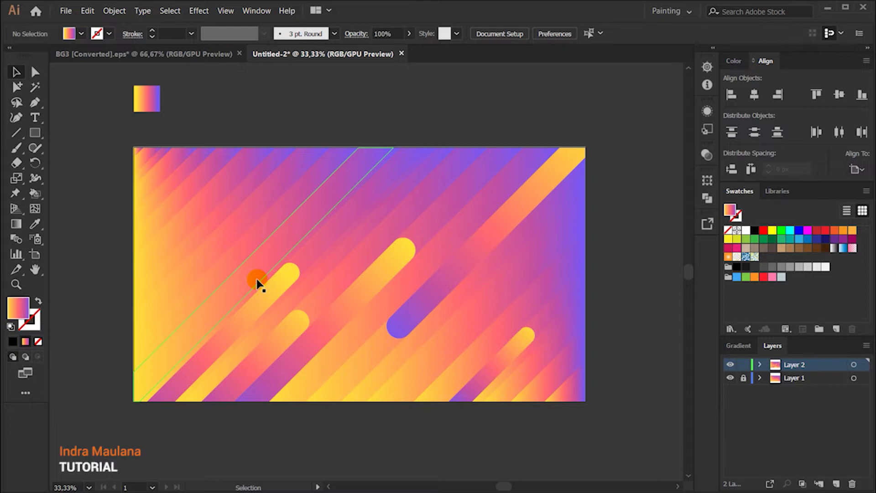
# Shorten the upper-left stripe from its lower end so it hangs from the top edge.
pyautogui.click(226, 269)
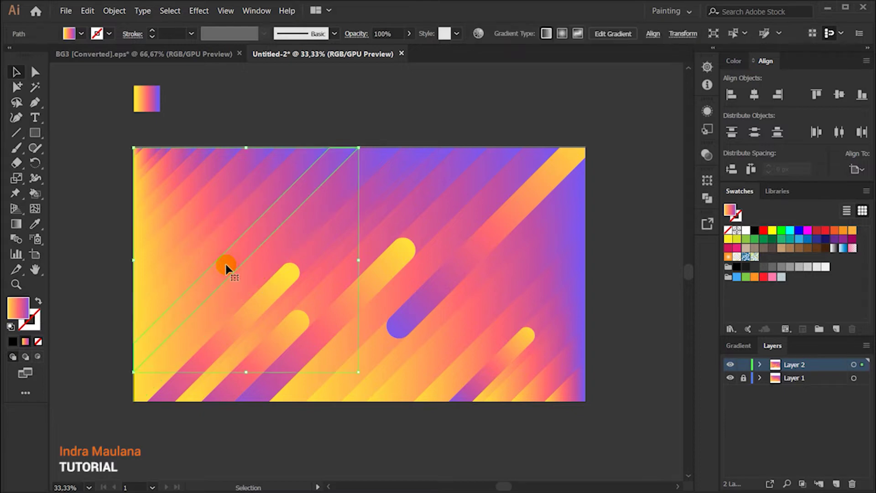
pyautogui.press('a')
pyautogui.press('a')
pyautogui.moveTo(134, 346)
pyautogui.mouseDown()
pyautogui.moveTo(216, 304)
pyautogui.moveTo(223, 275)
pyautogui.moveTo(303, 211)
pyautogui.mouseUp()
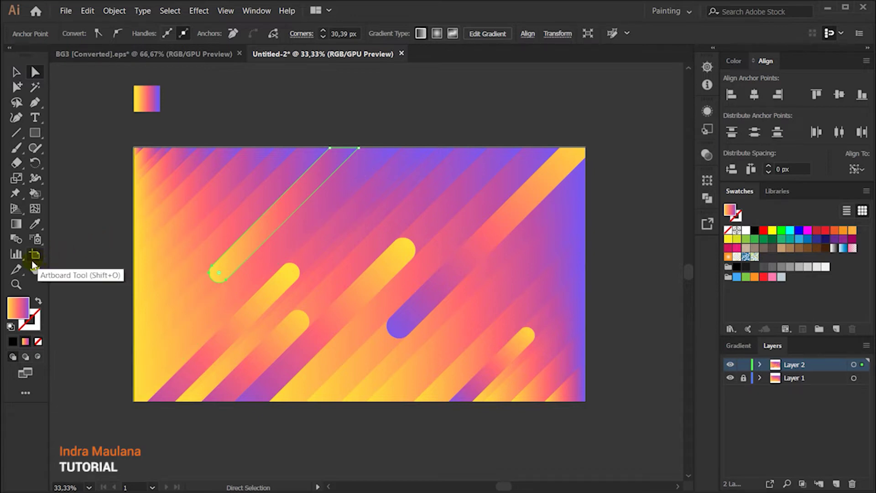
pyautogui.click(15, 72)
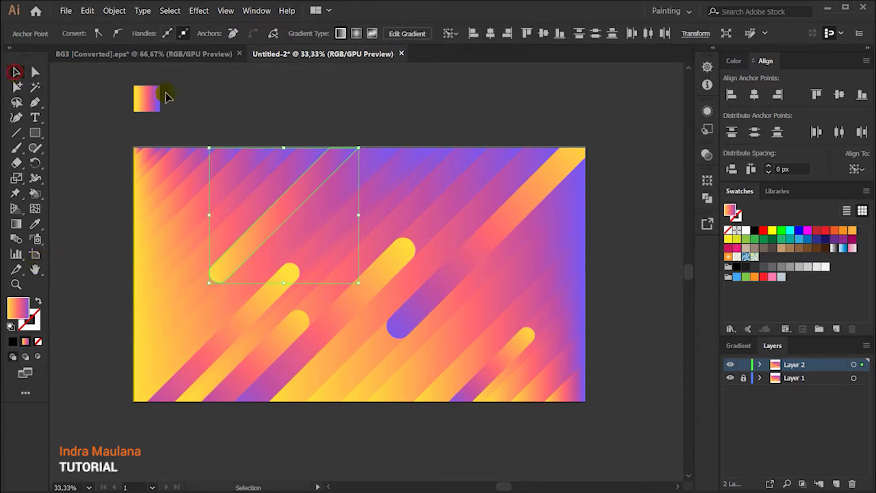
pyautogui.click(259, 113)
pyautogui.moveTo(188, 196); pyautogui.dragTo(226, 244)
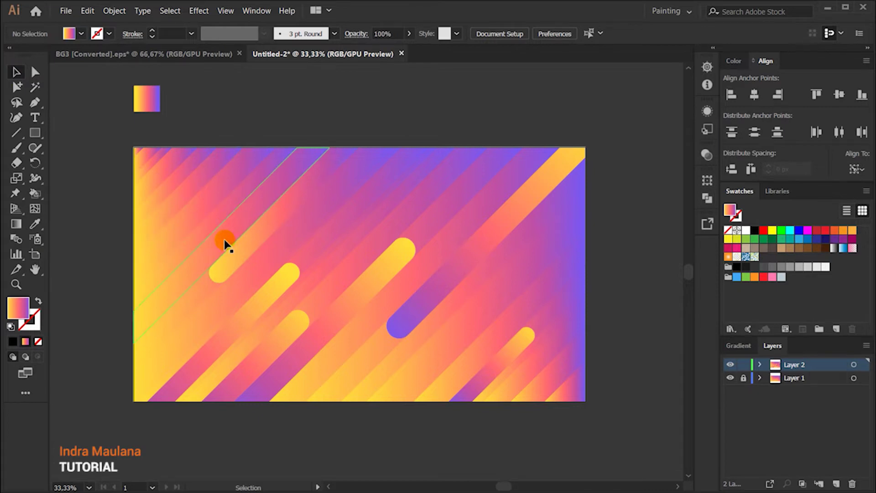
# Shorten the stripe near the top-left corner and round its cut end.
pyautogui.moveTo(224, 240); pyautogui.dragTo(204, 200)
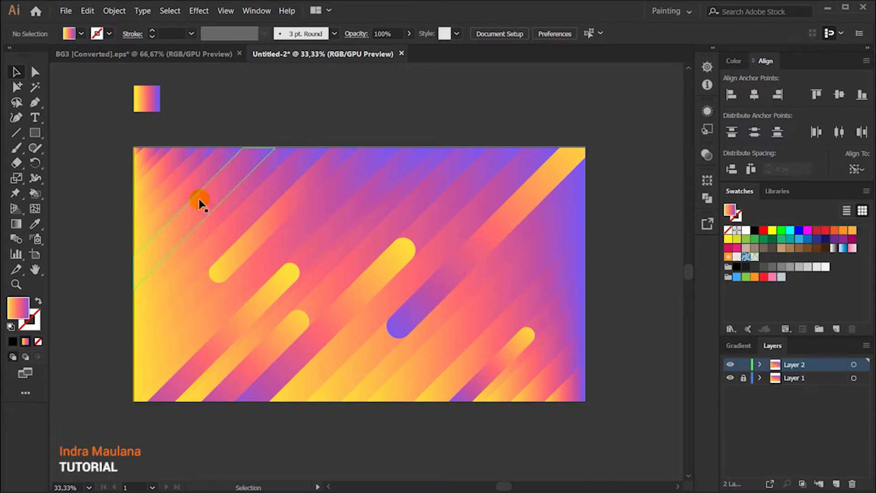
pyautogui.moveTo(205, 202); pyautogui.dragTo(204, 197)
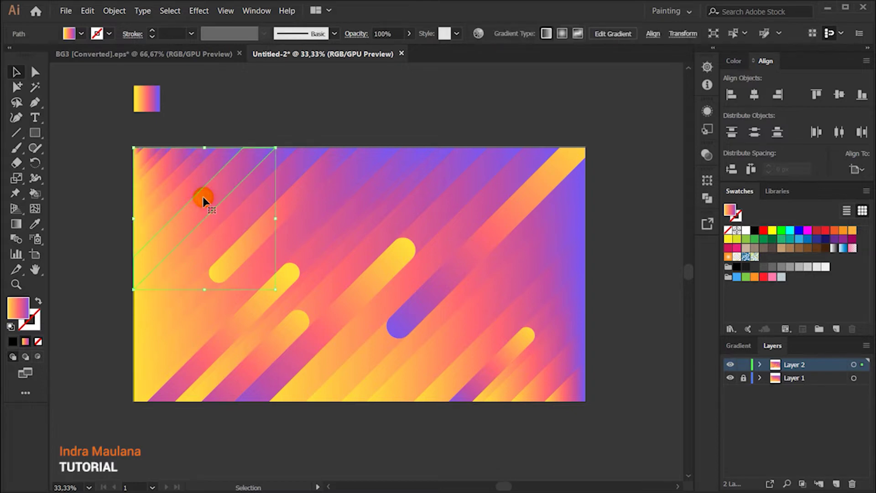
pyautogui.press('a')
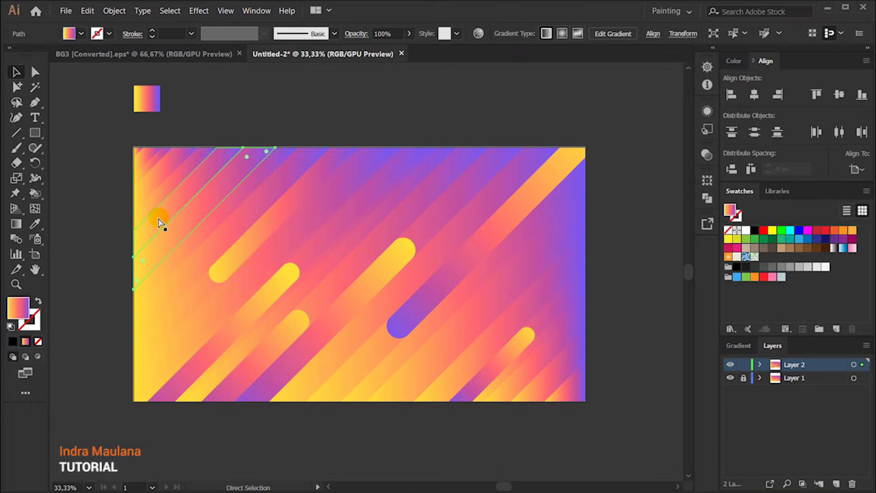
pyautogui.click(160, 222)
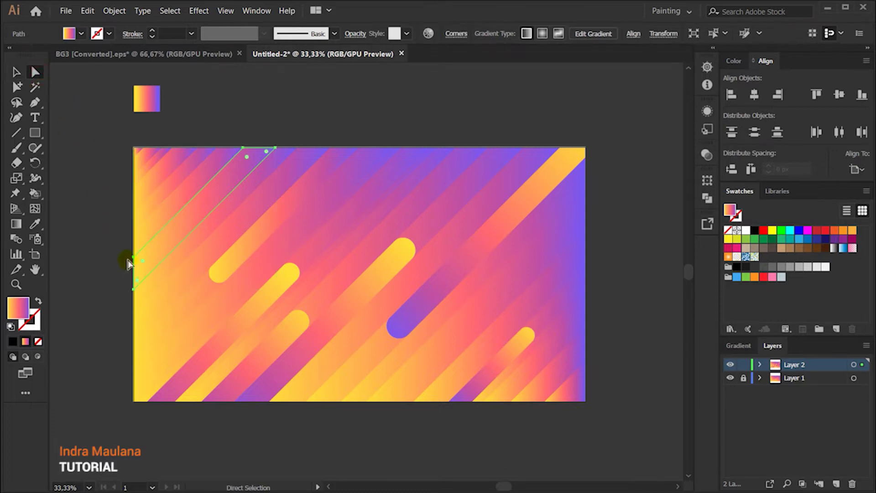
pyautogui.moveTo(133, 291)
pyautogui.mouseDown()
pyautogui.moveTo(184, 249)
pyautogui.moveTo(250, 164)
pyautogui.mouseUp()
pyautogui.click(301, 120)
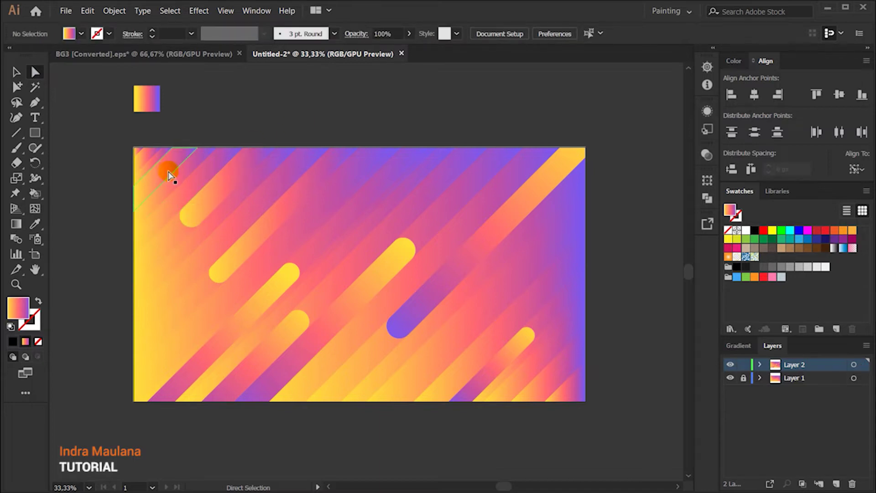
# Shorten the corner stripe and round its cut end into a cap.
pyautogui.click(180, 172)
pyautogui.moveTo(135, 244); pyautogui.dragTo(133, 231)
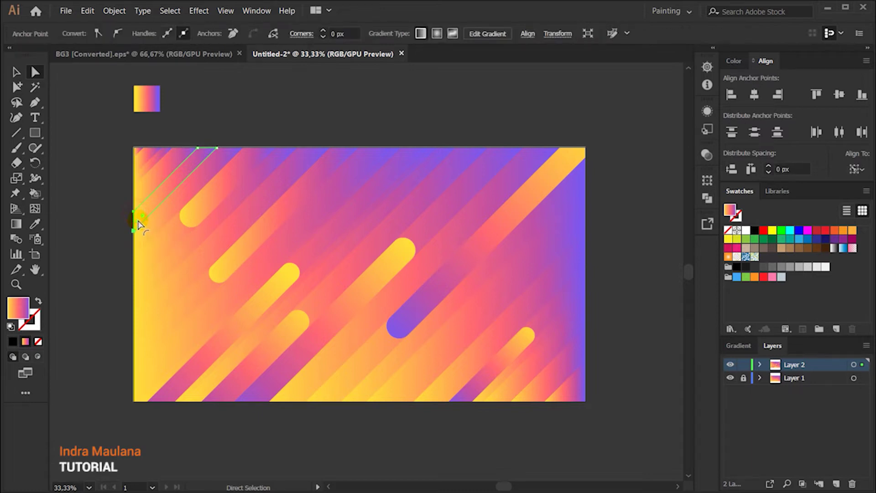
pyautogui.moveTo(120, 145); pyautogui.dragTo(138, 230)
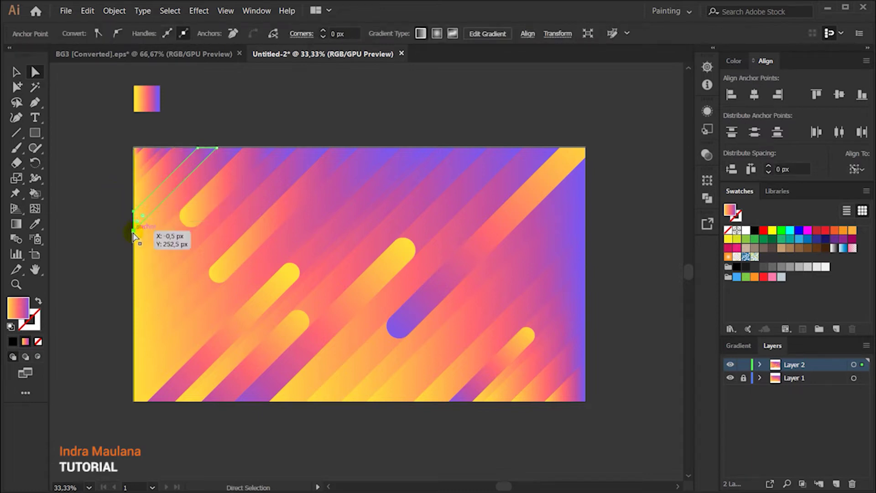
pyautogui.moveTo(159, 195); pyautogui.dragTo(199, 169)
pyautogui.click(112, 209)
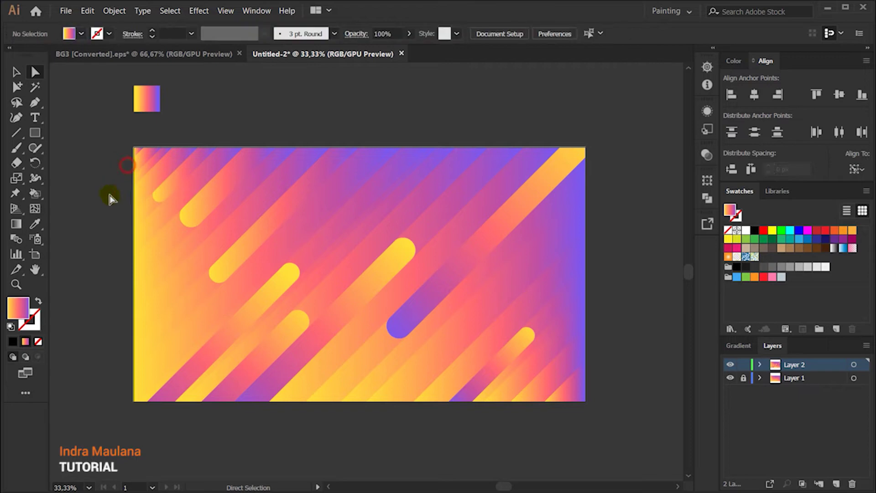
pyautogui.click(17, 72)
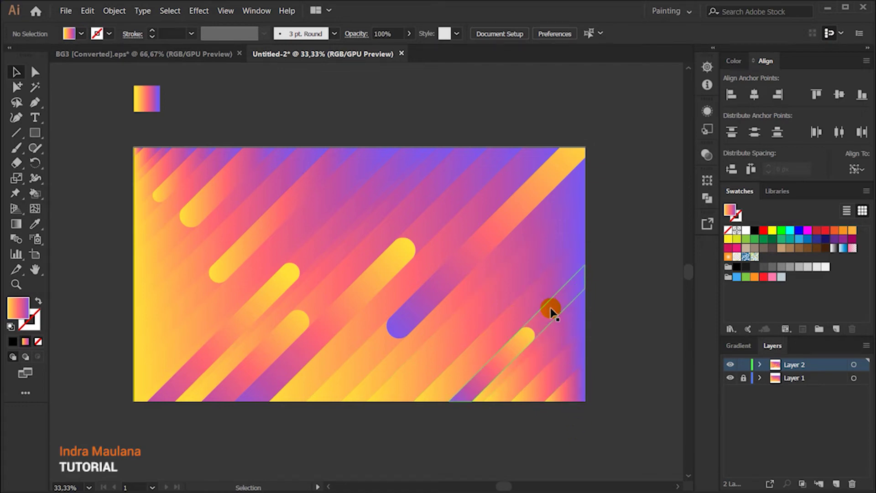
# Redraw the bottom-right corner stripe's gradient diagonally from top-right to bottom-left.
pyautogui.click(561, 377)
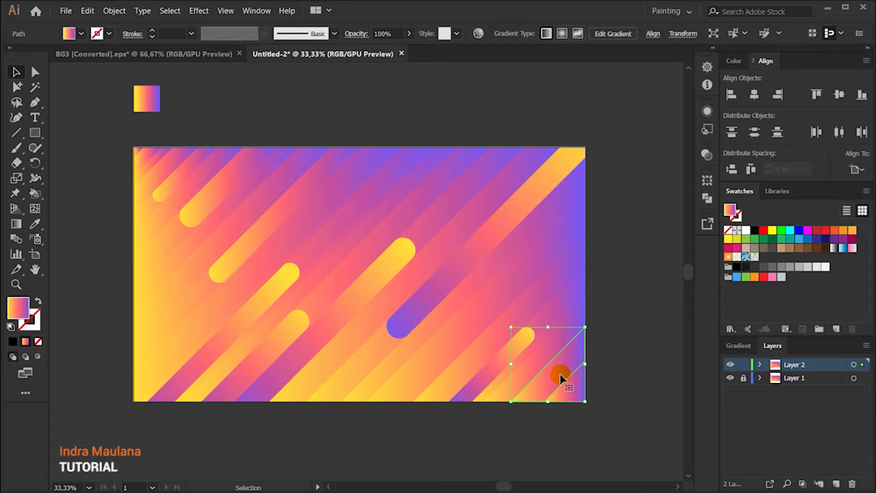
pyautogui.click(18, 224)
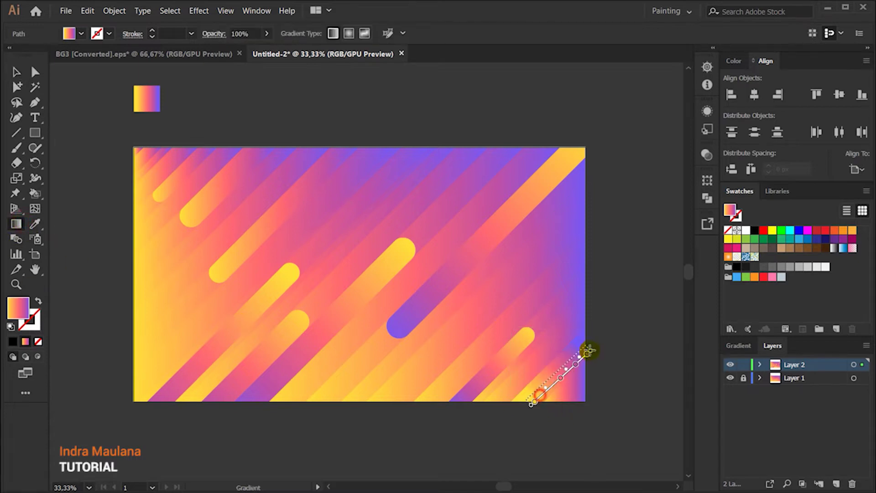
pyautogui.moveTo(599, 327); pyautogui.dragTo(515, 403)
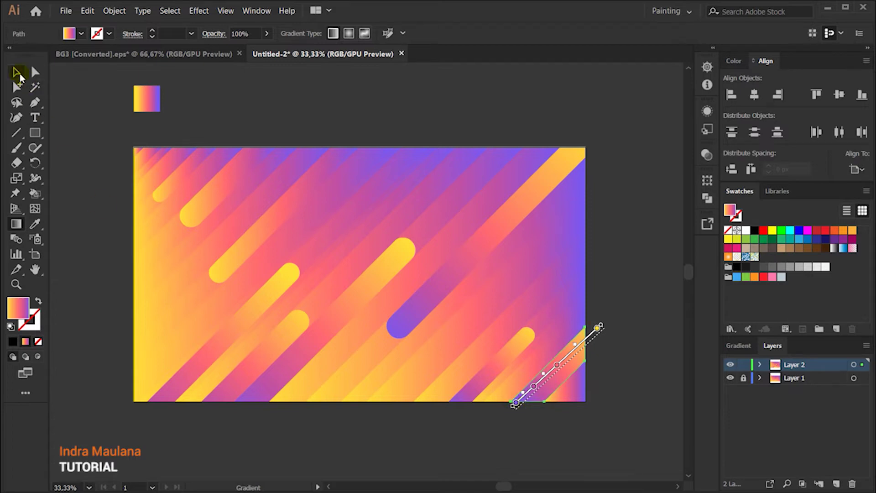
pyautogui.click(23, 76)
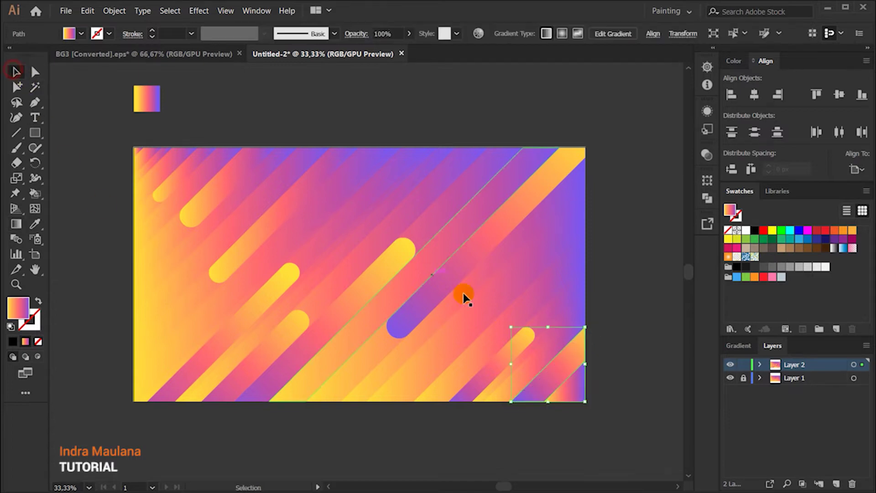
pyautogui.click(546, 313)
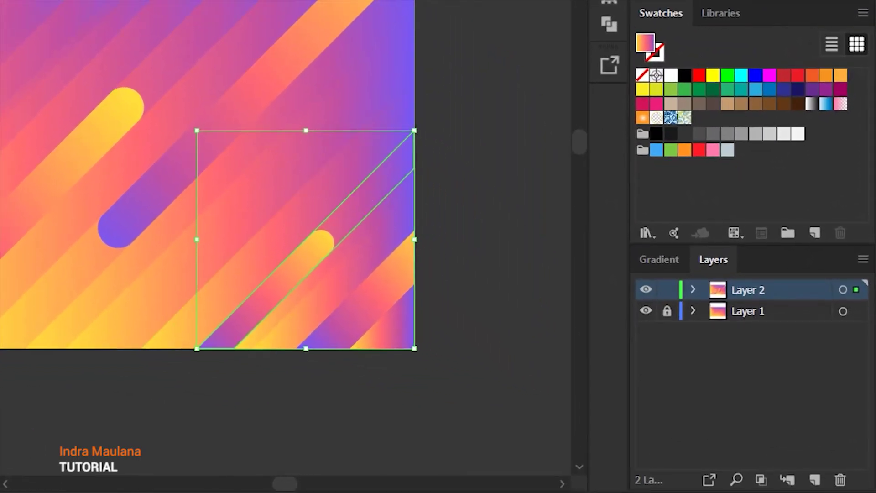
# Fill the stripe with the White, Black gradient preset and set its blending to Multiply.
pyautogui.click(664, 260)
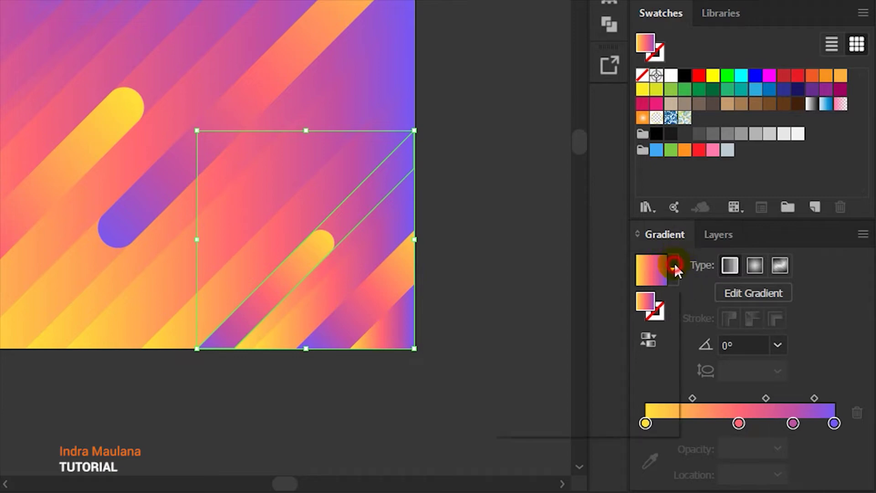
pyautogui.click(672, 268)
pyautogui.click(553, 310)
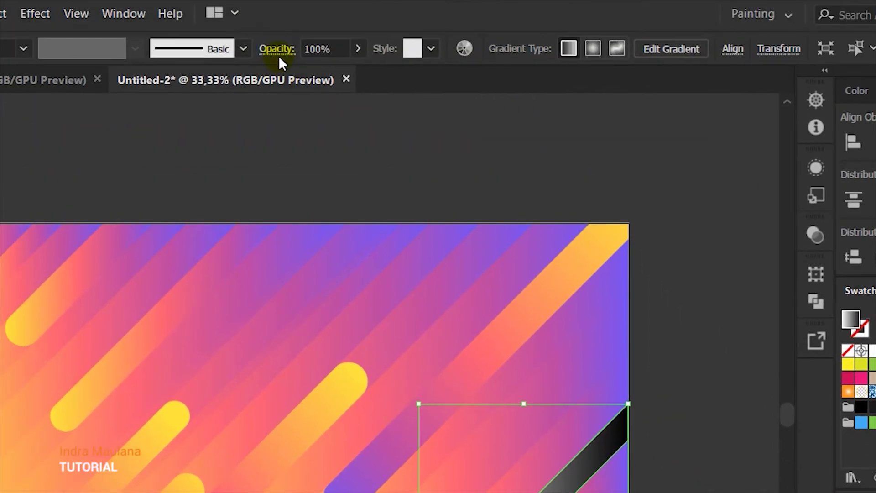
pyautogui.click(259, 50)
pyautogui.click(111, 80)
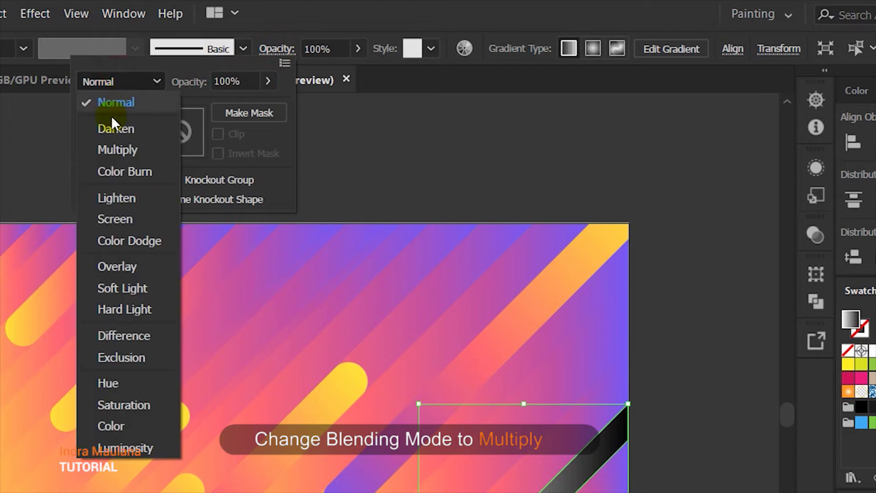
pyautogui.click(108, 148)
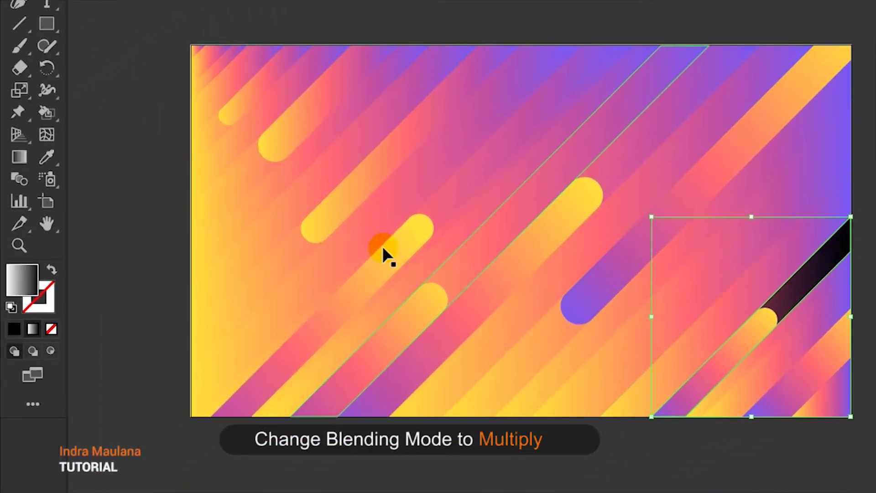
# Redraw the dark shadow gradient along the stripe, lengthening it toward the lower left.
pyautogui.click(19, 157)
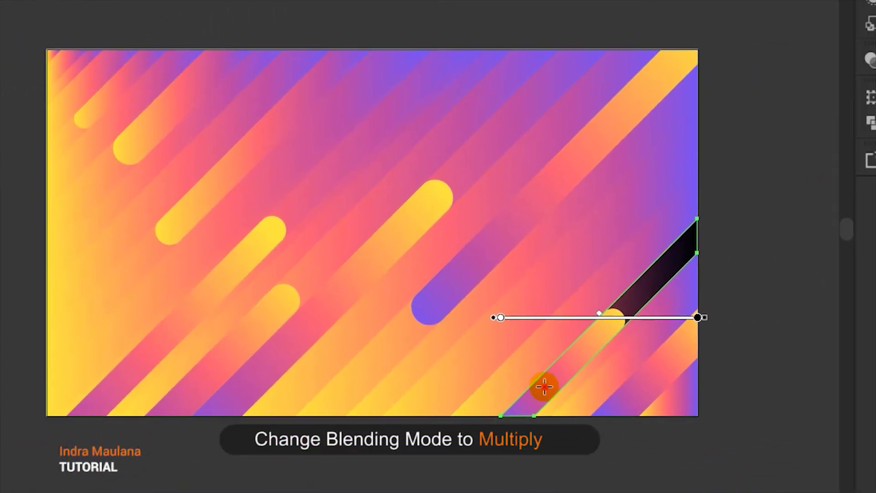
pyautogui.moveTo(758, 337); pyautogui.dragTo(815, 269)
pyautogui.moveTo(606, 340); pyautogui.dragTo(556, 381)
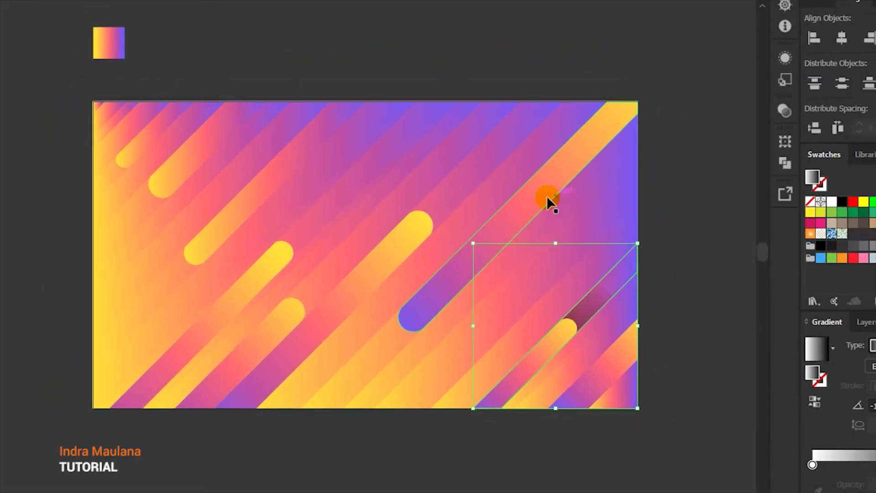
pyautogui.press('v')
pyautogui.click(500, 225)
pyautogui.click(346, 372)
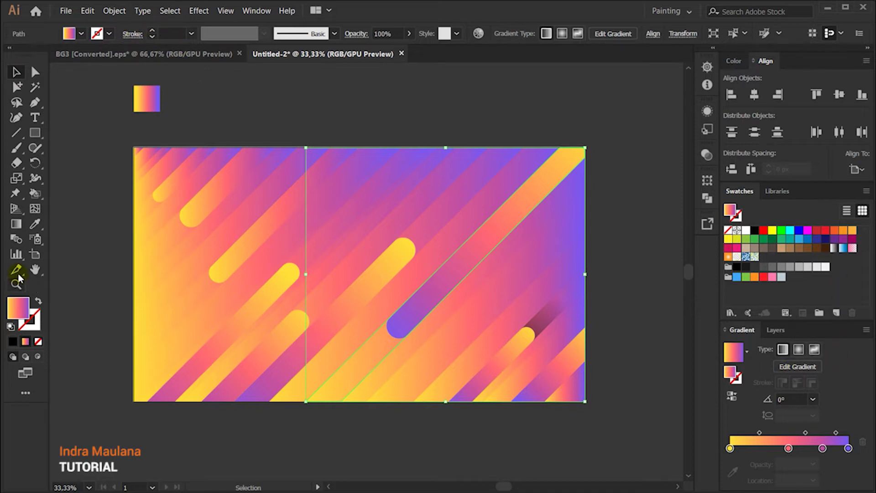
# Sample the dark gradient onto a stripe, set Multiply, and align it at 45°.
pyautogui.click(34, 224)
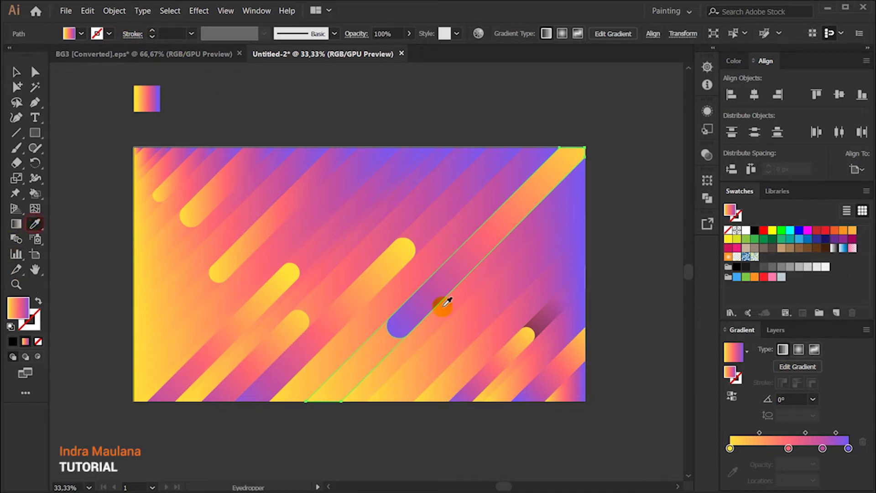
pyautogui.click(554, 305)
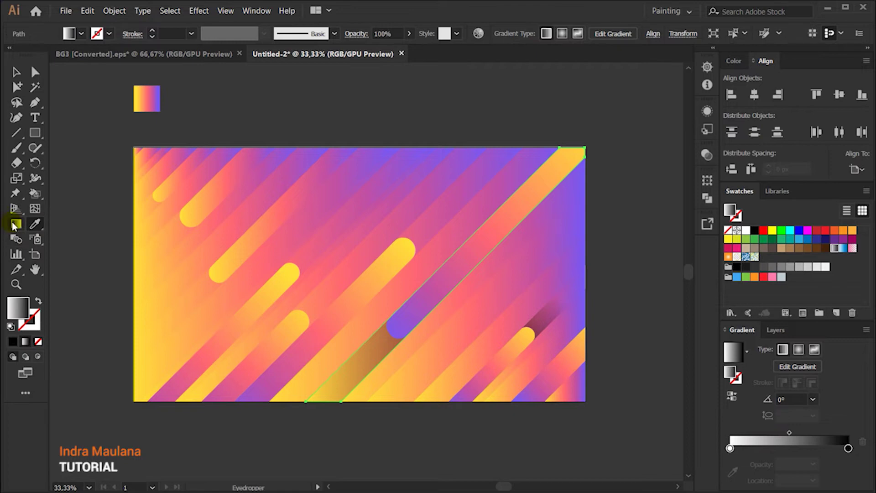
pyautogui.click(16, 224)
pyautogui.click(204, 36)
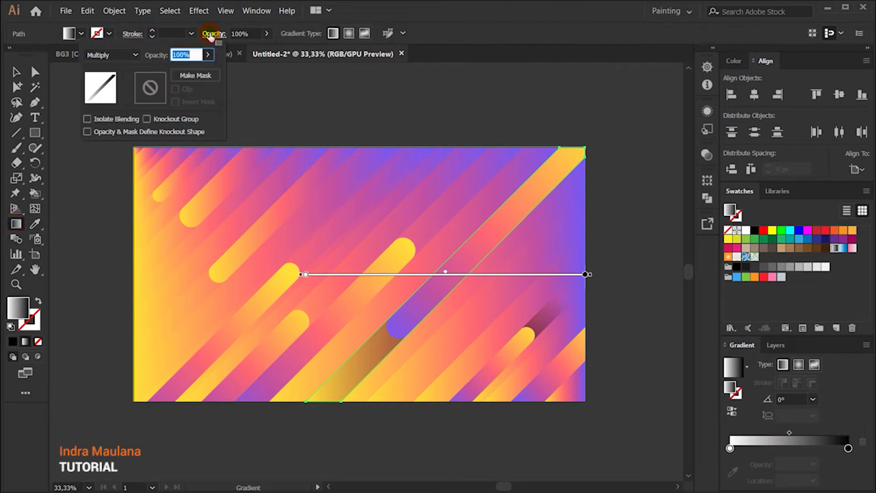
pyautogui.click(111, 54)
pyautogui.click(109, 99)
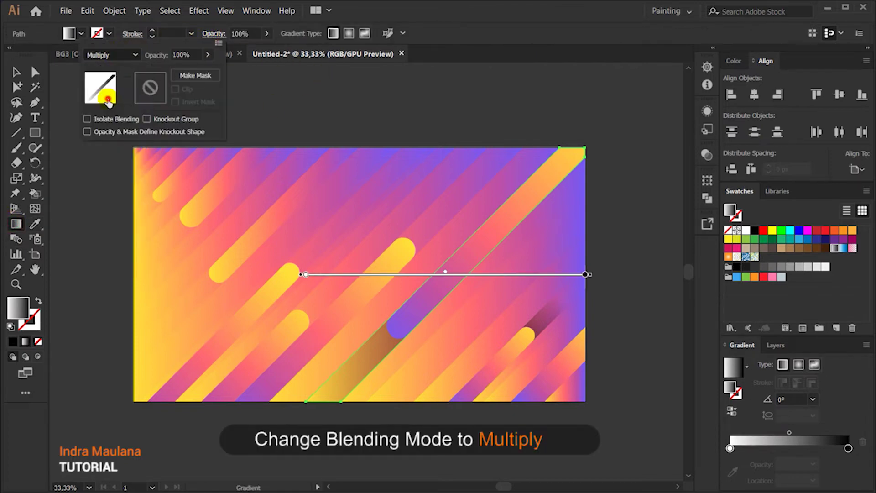
pyautogui.click(299, 110)
pyautogui.moveTo(354, 383); pyautogui.dragTo(489, 243)
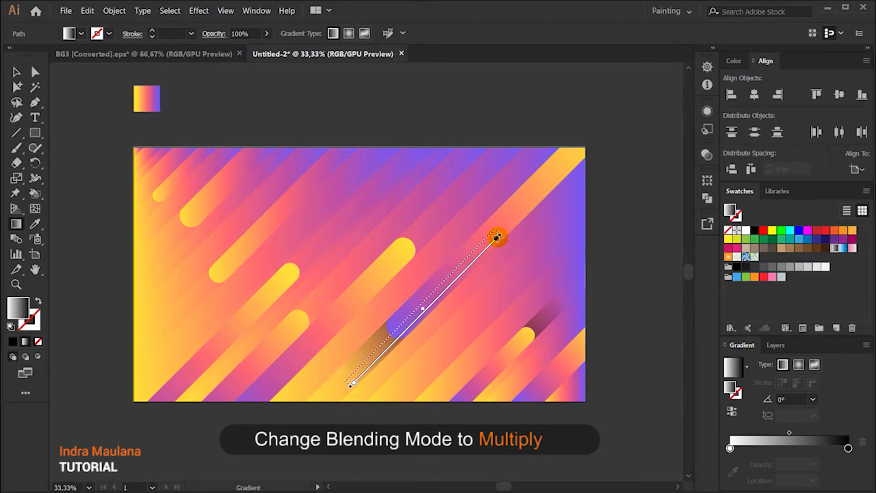
pyautogui.moveTo(489, 243); pyautogui.dragTo(501, 234)
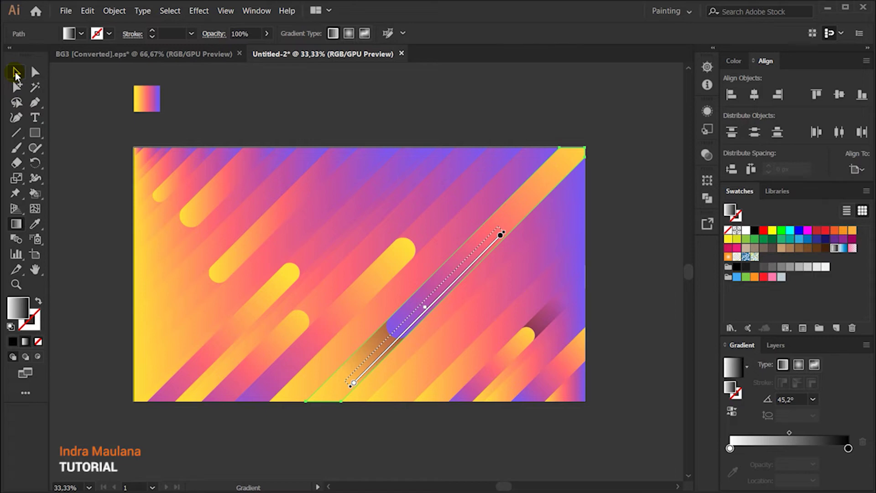
pyautogui.click(16, 72)
# Copy the shadow gradient onto the central stripe and make it fade down diagonally.
pyautogui.click(434, 131)
pyautogui.click(336, 222)
pyautogui.click(35, 224)
pyautogui.click(386, 347)
pyautogui.click(16, 224)
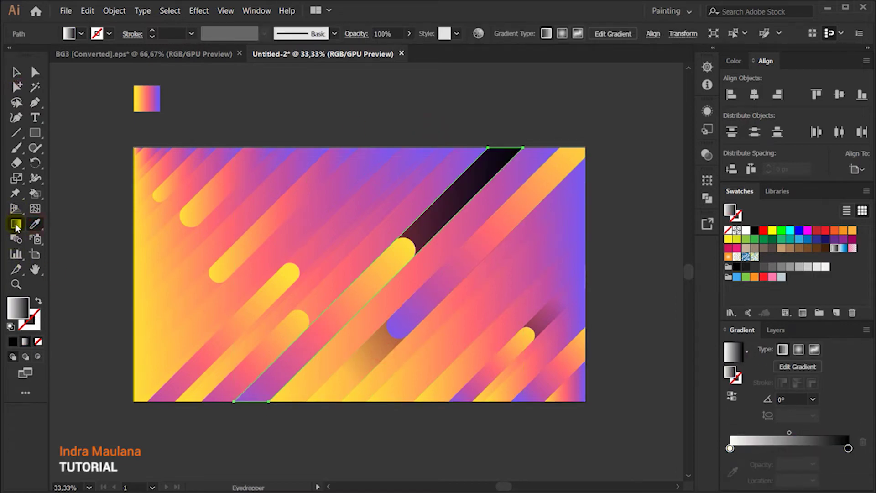
pyautogui.moveTo(430, 218); pyautogui.dragTo(333, 307)
pyautogui.moveTo(471, 183); pyautogui.dragTo(297, 356)
pyautogui.click(15, 72)
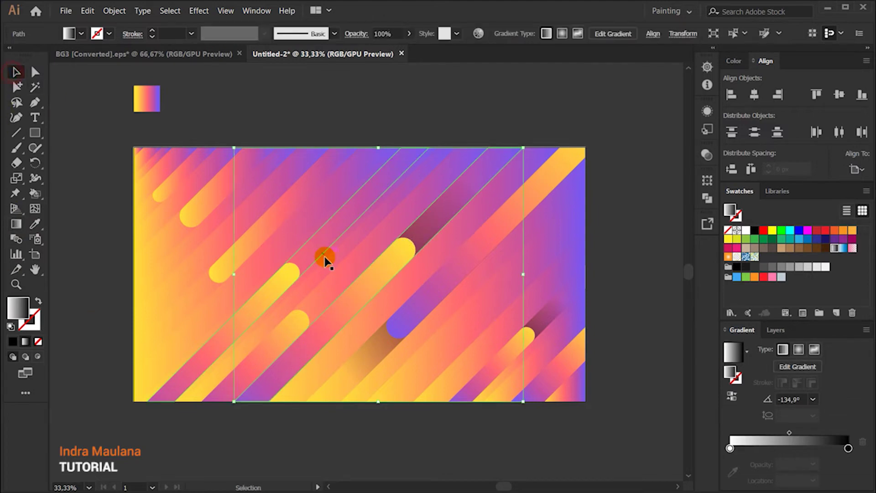
# Copy the shadow gradient onto the adjacent stripe and run it along its length.
pyautogui.click(336, 283)
pyautogui.click(35, 224)
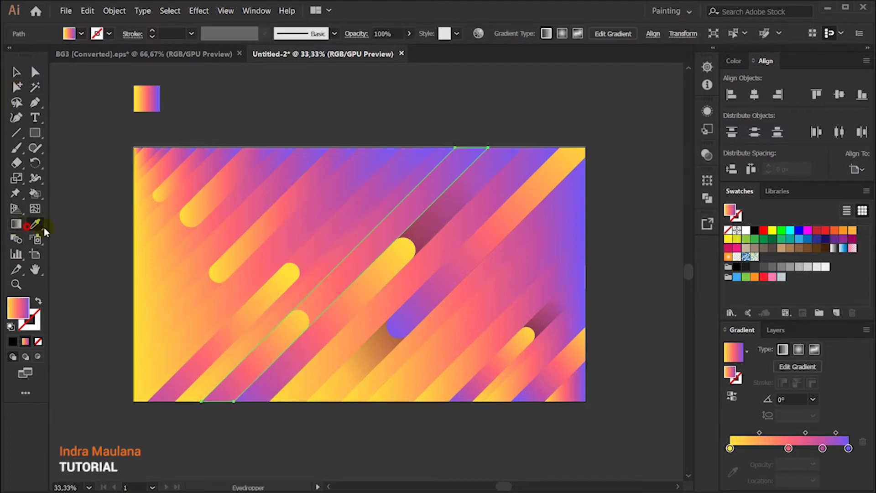
pyautogui.click(420, 235)
pyautogui.press('g')
pyautogui.moveTo(435, 274)
pyautogui.mouseDown()
pyautogui.moveTo(435, 185)
pyautogui.moveTo(194, 417)
pyautogui.mouseUp()
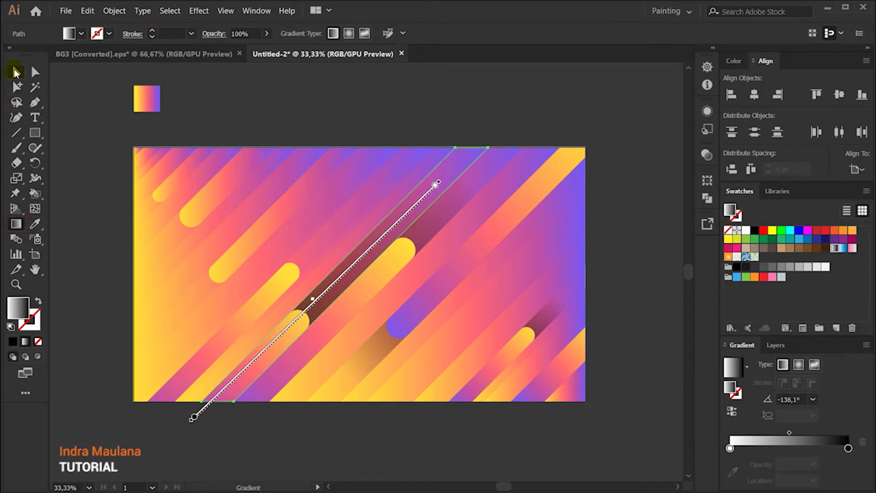
pyautogui.click(15, 72)
# Shade two more stripes with the shadow gradient running diagonally down them.
pyautogui.click(279, 267)
pyautogui.press('i')
pyautogui.click(365, 232)
pyautogui.click(16, 223)
pyautogui.moveTo(360, 199); pyautogui.dragTo(173, 372)
pyautogui.click(15, 72)
pyautogui.click(286, 245)
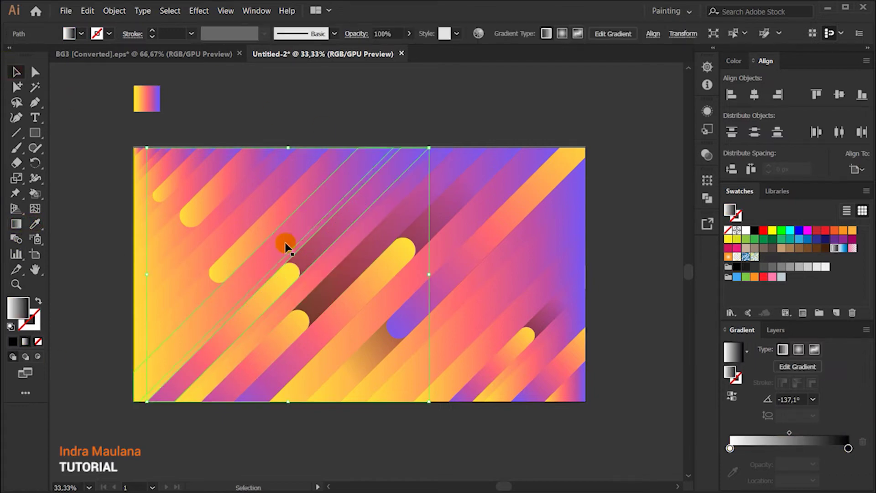
pyautogui.click(16, 223)
pyautogui.moveTo(274, 215); pyautogui.dragTo(176, 313)
pyautogui.click(15, 72)
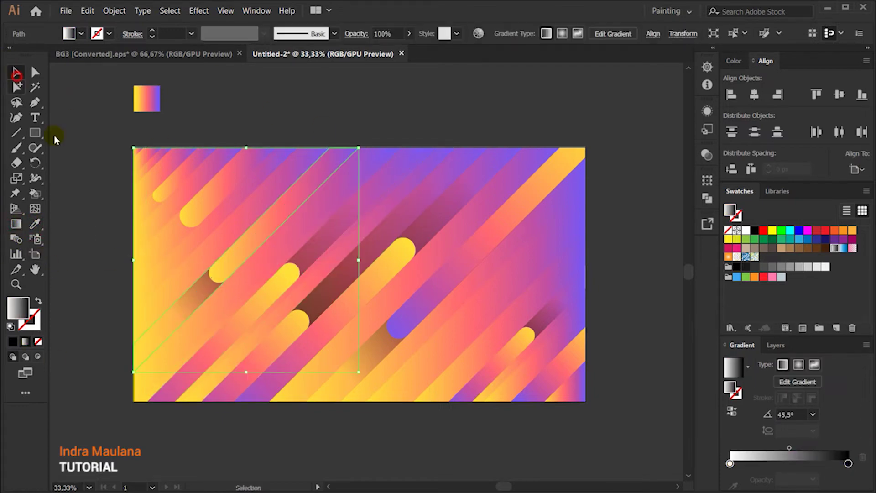
# Apply and redo the shadow gradient on the top-left stripe.
pyautogui.click(201, 205)
pyautogui.click(35, 224)
pyautogui.click(308, 312)
pyautogui.click(16, 224)
pyautogui.moveTo(162, 244); pyautogui.dragTo(250, 156)
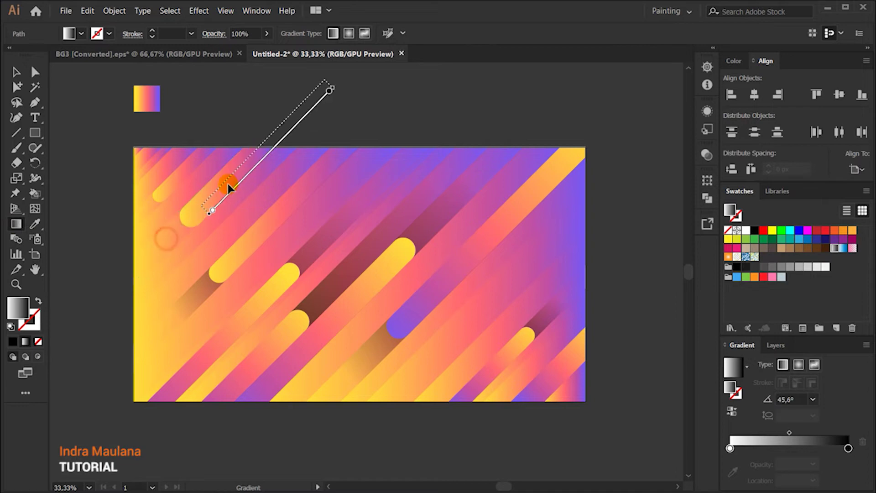
pyautogui.click(15, 73)
pyautogui.click(147, 215)
pyautogui.click(35, 223)
pyautogui.click(166, 239)
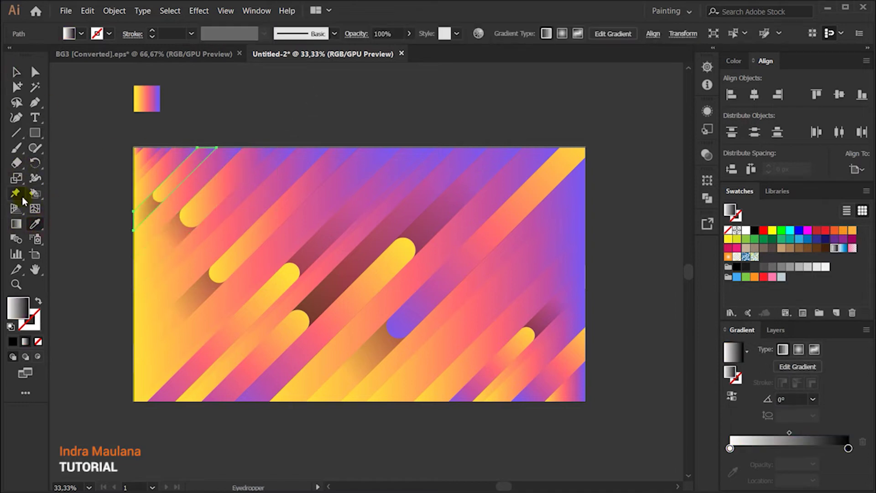
pyautogui.click(16, 224)
pyautogui.moveTo(185, 198); pyautogui.dragTo(211, 146)
pyautogui.click(15, 73)
# Make the shadow fade down a long central diagonal stripe.
pyautogui.click(360, 244)
pyautogui.click(16, 223)
pyautogui.moveTo(434, 190); pyautogui.dragTo(195, 415)
pyautogui.moveTo(381, 250); pyautogui.dragTo(257, 363)
pyautogui.moveTo(351, 269); pyautogui.dragTo(238, 384)
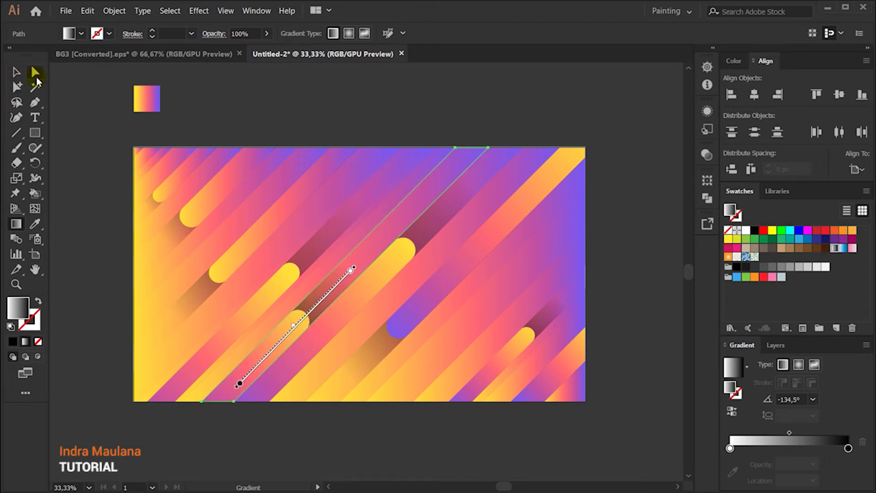
pyautogui.press('v')
pyautogui.click(63, 78)
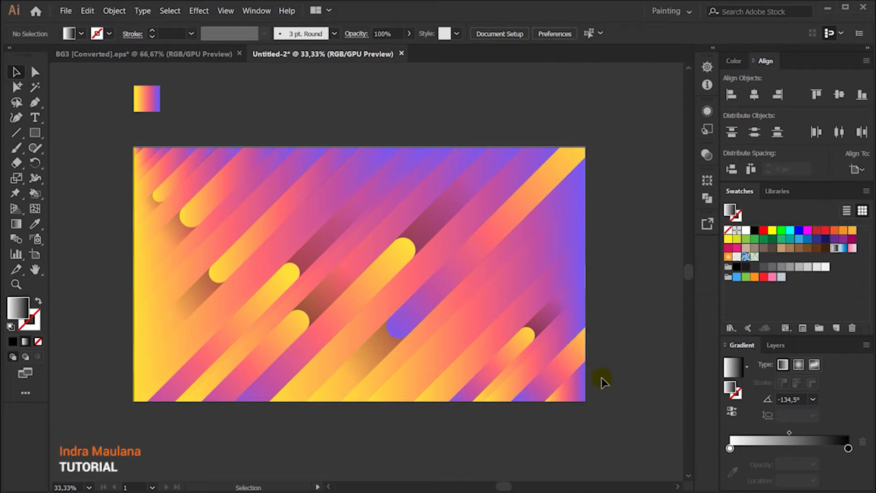
# Redraw the right stripe's gradient bottom to top-right and darken its end stop to navy 1a2b9c.
pyautogui.click(469, 333)
pyautogui.click(16, 224)
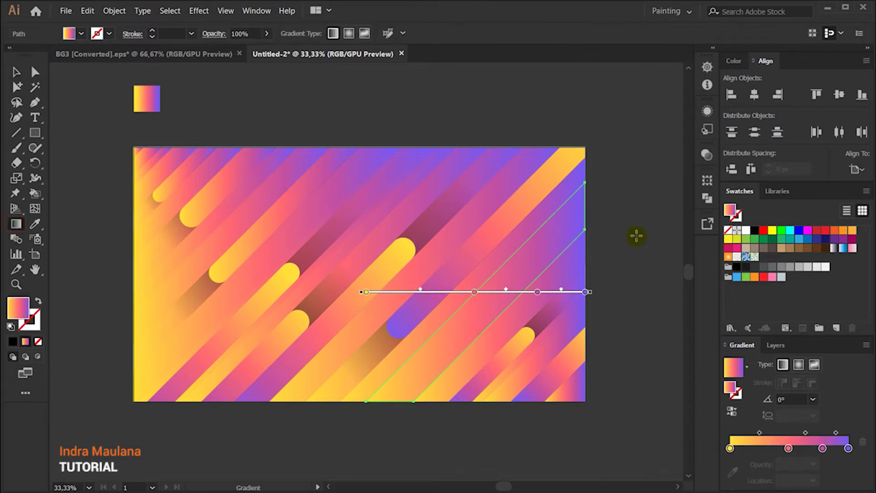
pyautogui.moveTo(571, 232); pyautogui.dragTo(420, 345)
pyautogui.moveTo(387, 396); pyautogui.dragTo(571, 223)
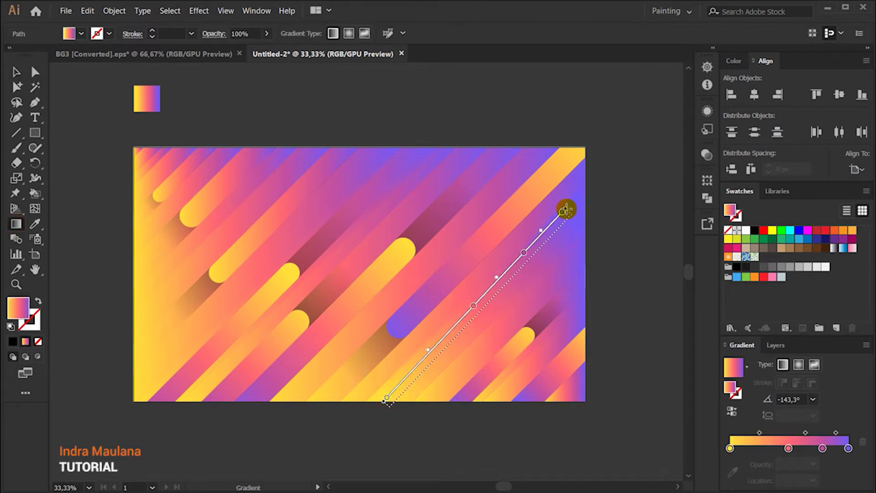
pyautogui.doubleClick(848, 448)
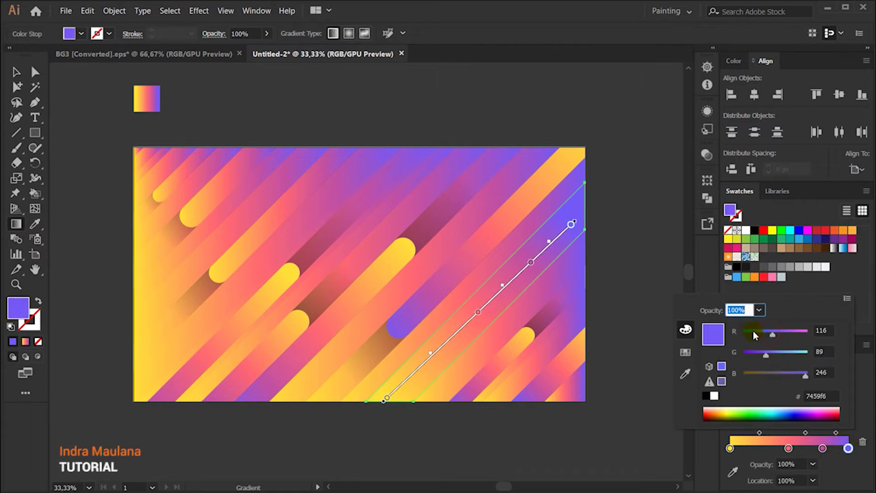
pyautogui.moveTo(753, 332); pyautogui.dragTo(749, 332)
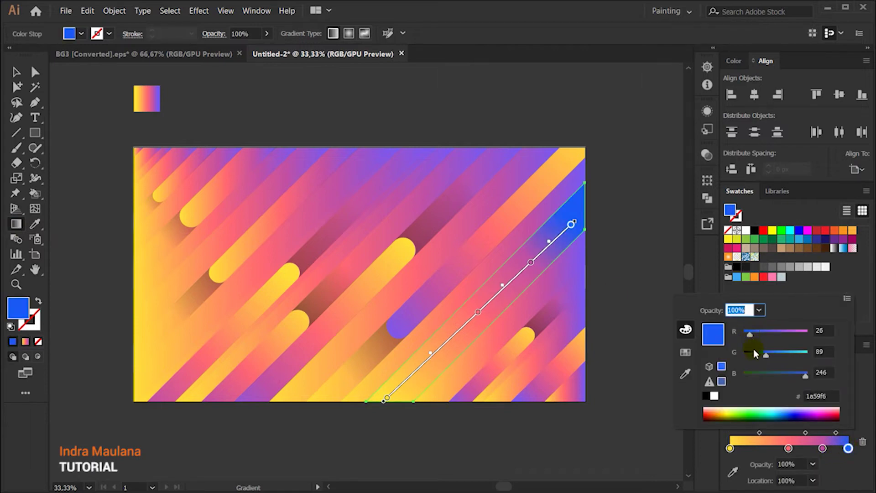
pyautogui.moveTo(760, 354); pyautogui.dragTo(754, 355)
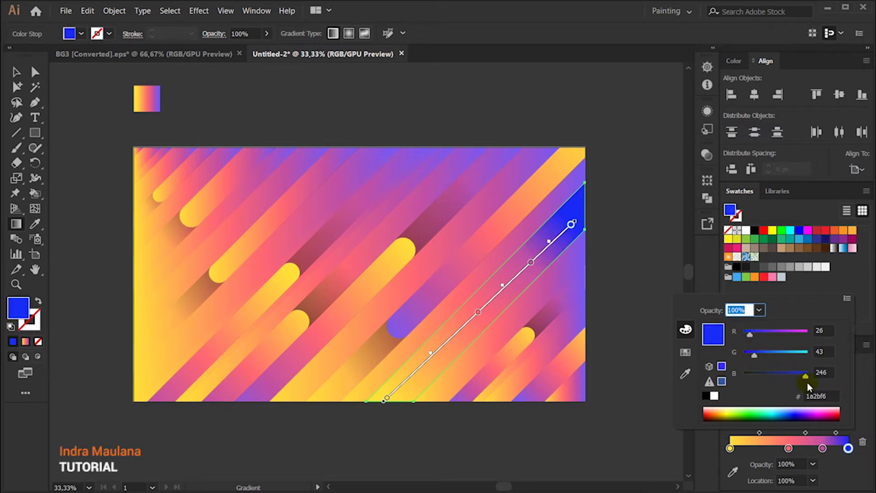
pyautogui.moveTo(807, 383); pyautogui.dragTo(782, 381)
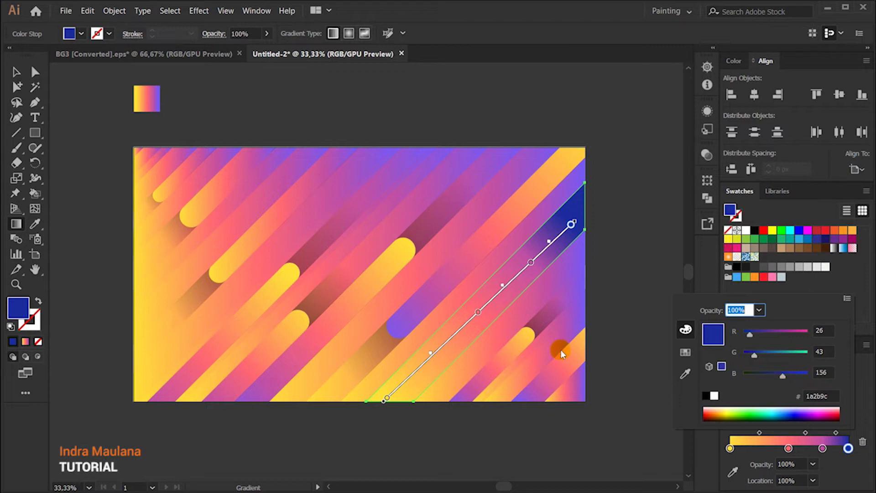
# Shift the pink middle gradient stop toward the start.
pyautogui.doubleClick(532, 266)
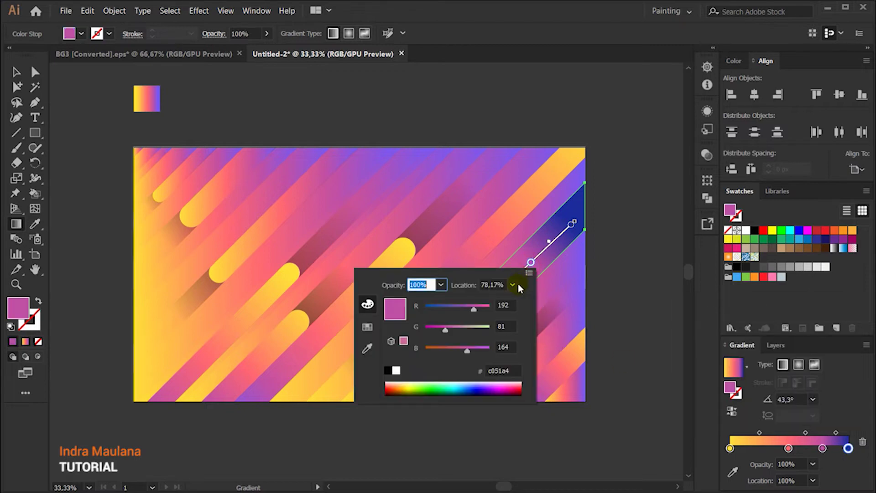
pyautogui.click(609, 287)
pyautogui.moveTo(792, 454)
pyautogui.mouseDown()
pyautogui.moveTo(744, 451)
pyautogui.moveTo(804, 449)
pyautogui.mouseUp()
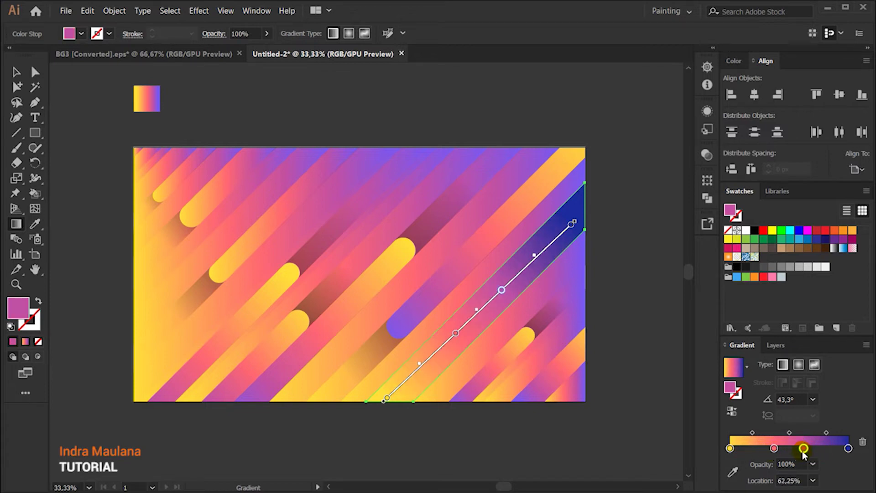
pyautogui.click(16, 72)
pyautogui.click(332, 112)
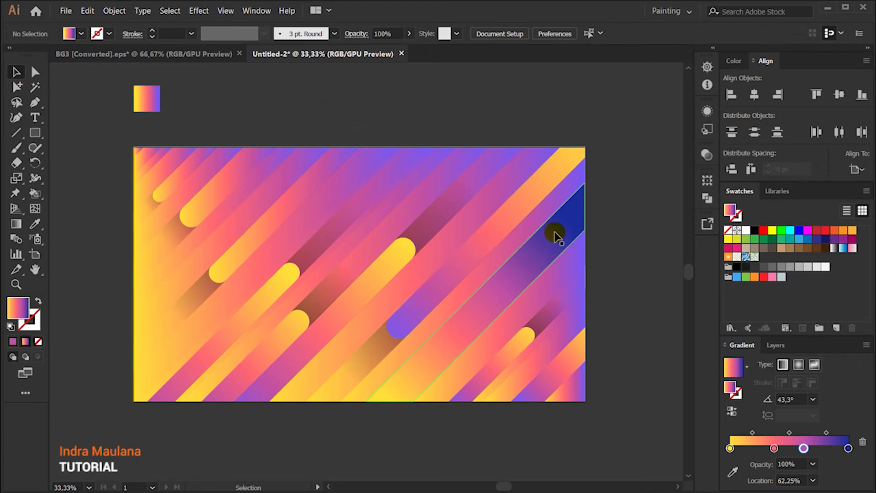
# Sample the navy gradient onto the lower stripe and redraw it diagonally at 43.9°.
pyautogui.click(546, 282)
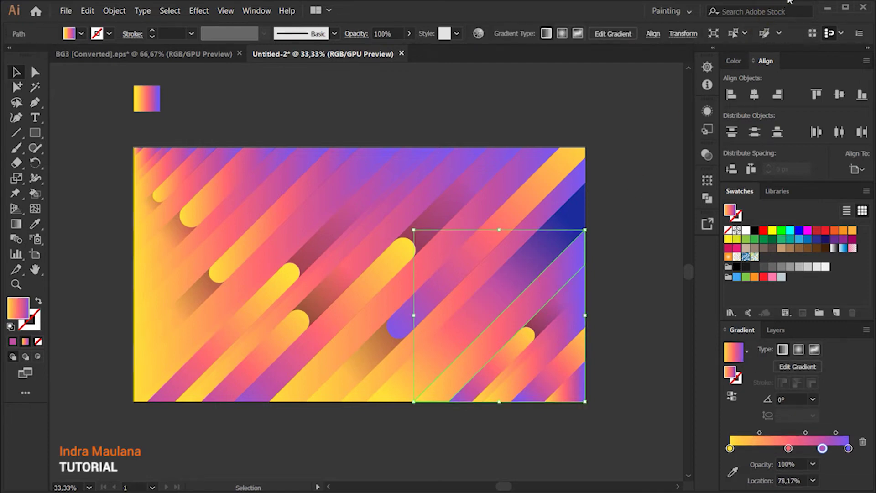
pyautogui.click(32, 226)
pyautogui.click(546, 242)
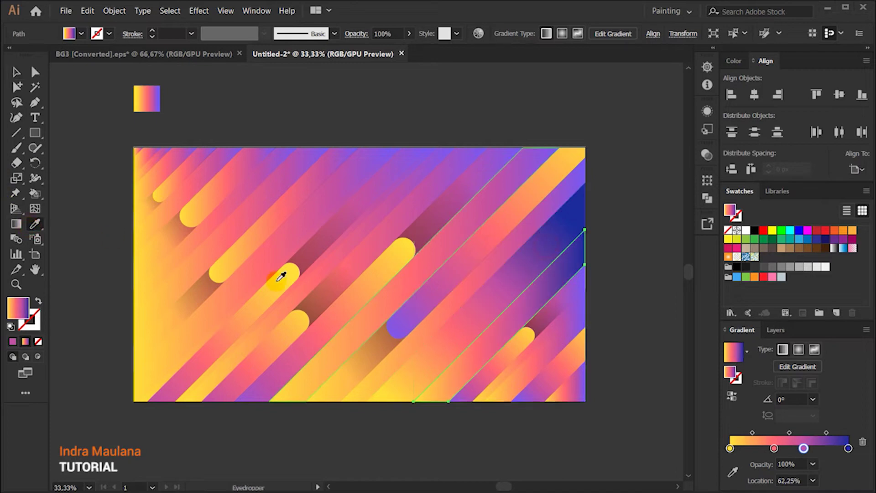
pyautogui.click(17, 231)
pyautogui.moveTo(563, 264)
pyautogui.mouseDown()
pyautogui.moveTo(416, 404)
pyautogui.moveTo(579, 247)
pyautogui.mouseUp()
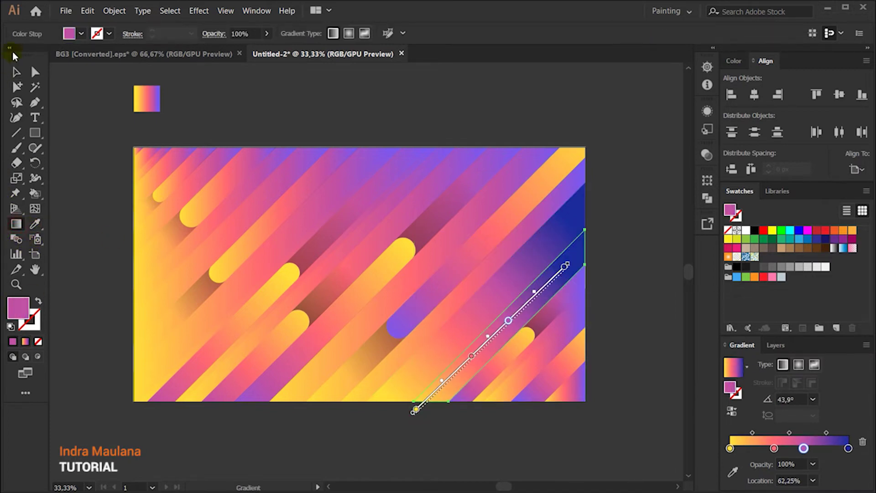
pyautogui.click(16, 71)
pyautogui.click(348, 112)
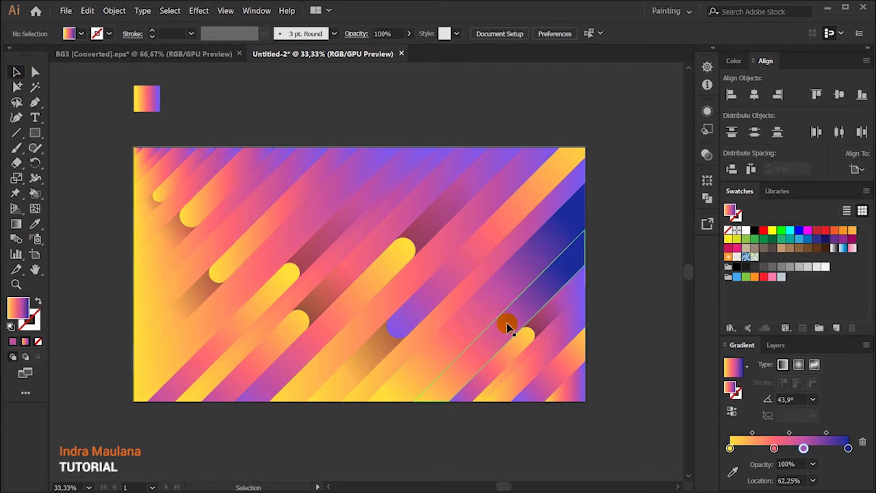
pyautogui.click(508, 324)
pyautogui.click(87, 10)
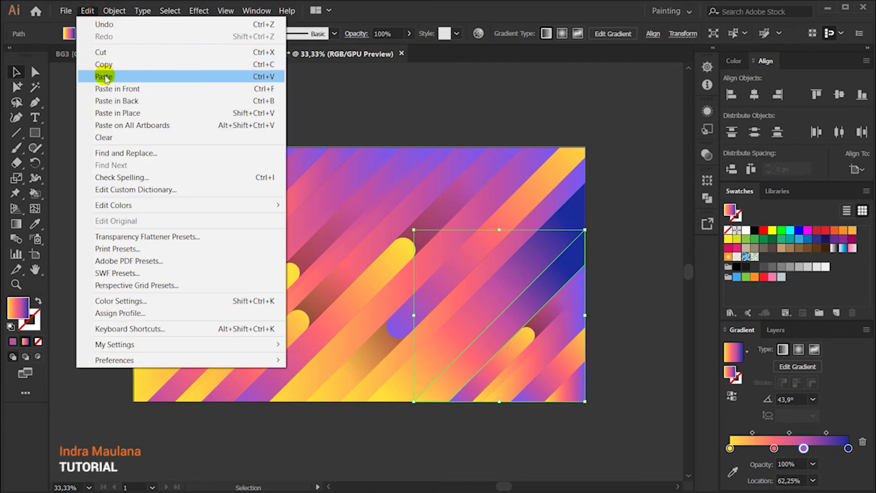
# Copy the right-hand stripe and paste it in front.
pyautogui.click(80, 72)
pyautogui.click(84, 12)
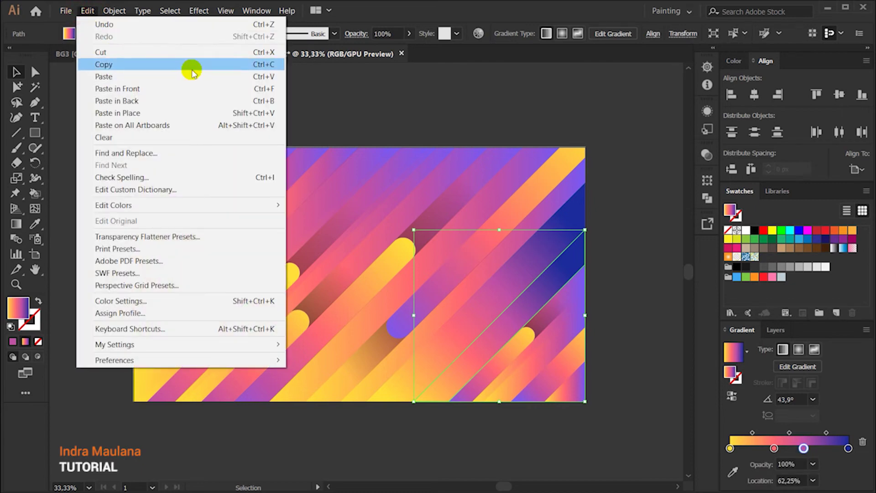
pyautogui.click(216, 90)
pyautogui.click(35, 223)
# Give the front copy the dark shadow gradient, redrawn short at 132.4°.
pyautogui.click(412, 312)
pyautogui.click(359, 360)
pyautogui.click(16, 224)
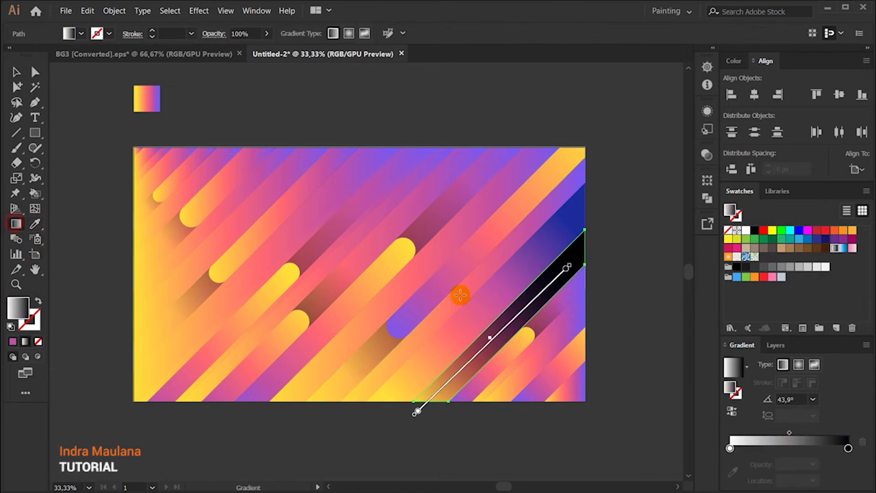
pyautogui.moveTo(527, 314); pyautogui.dragTo(498, 284)
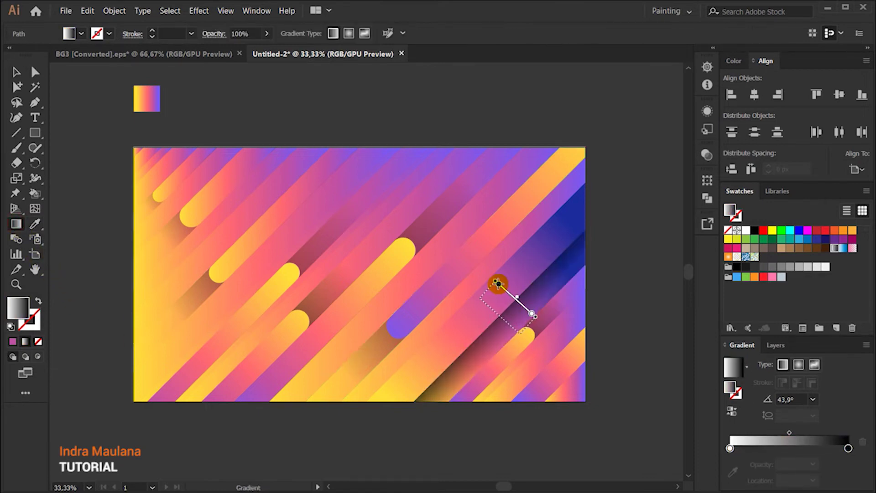
pyautogui.moveTo(499, 284)
pyautogui.mouseDown()
pyautogui.moveTo(523, 260)
pyautogui.moveTo(513, 244)
pyautogui.mouseUp()
pyautogui.click(13, 73)
pyautogui.click(252, 82)
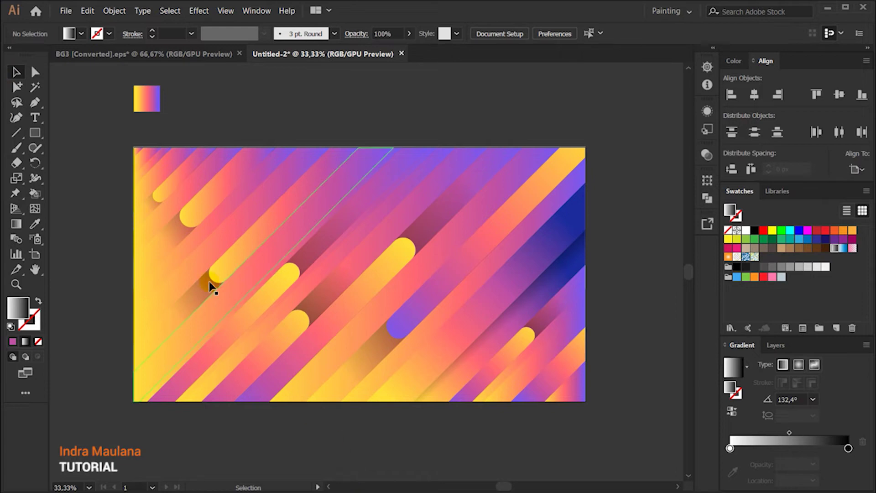
# Eyedropper the yellow-pink-blue stripe gradient onto the top-left corner shape and angle it diagonally.
pyautogui.click(157, 183)
pyautogui.click(34, 224)
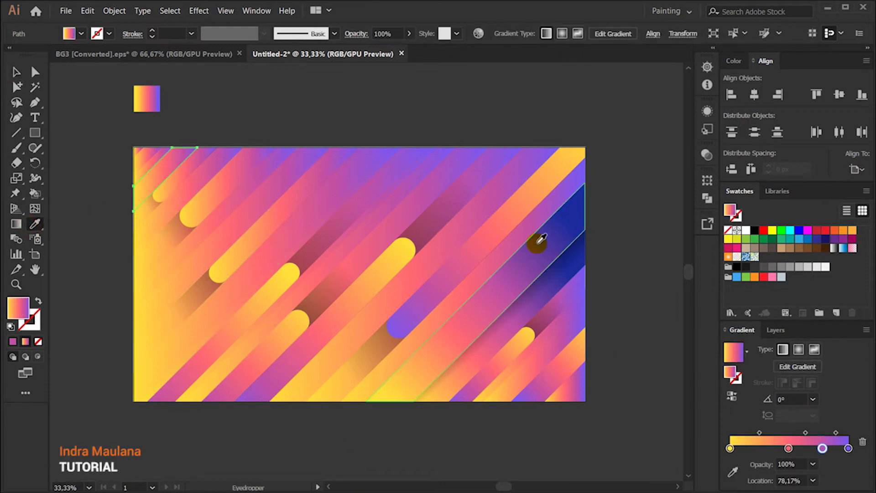
pyautogui.click(542, 246)
pyautogui.click(16, 224)
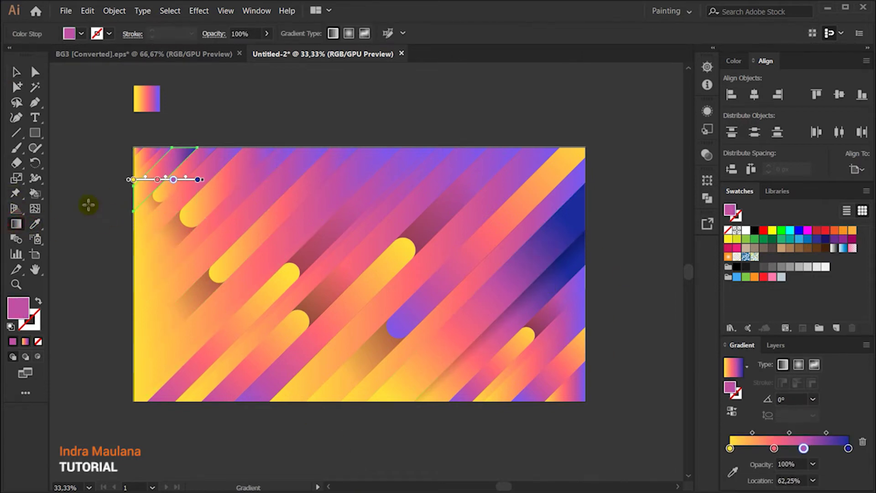
pyautogui.moveTo(133, 211); pyautogui.dragTo(197, 147)
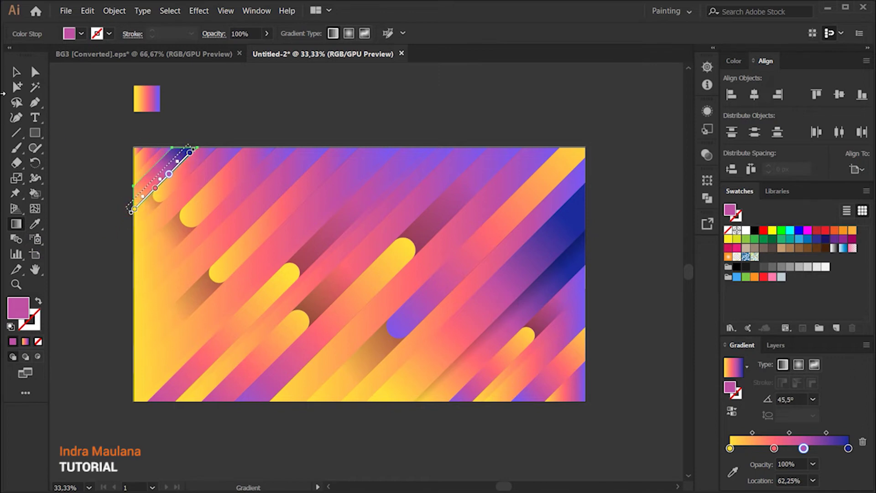
pyautogui.press('v')
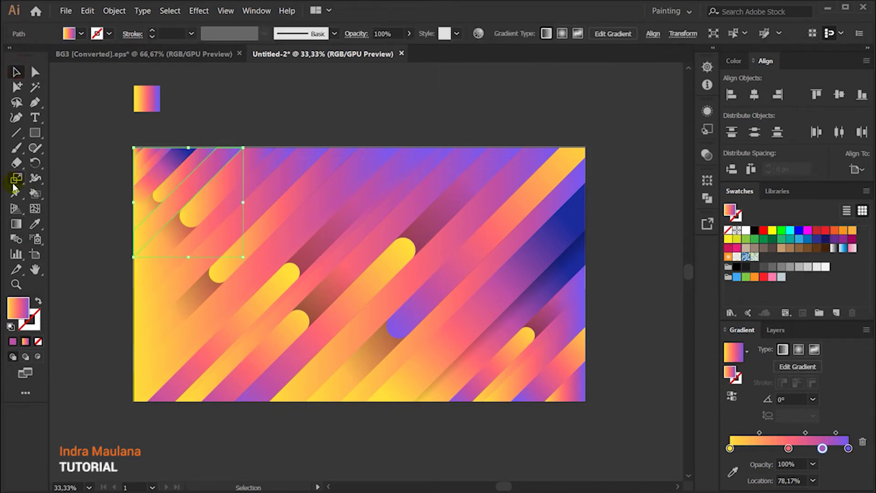
# Redraw the corner gradient from lower-left to top at -137.8°, darkening toward the corner.
pyautogui.click(35, 224)
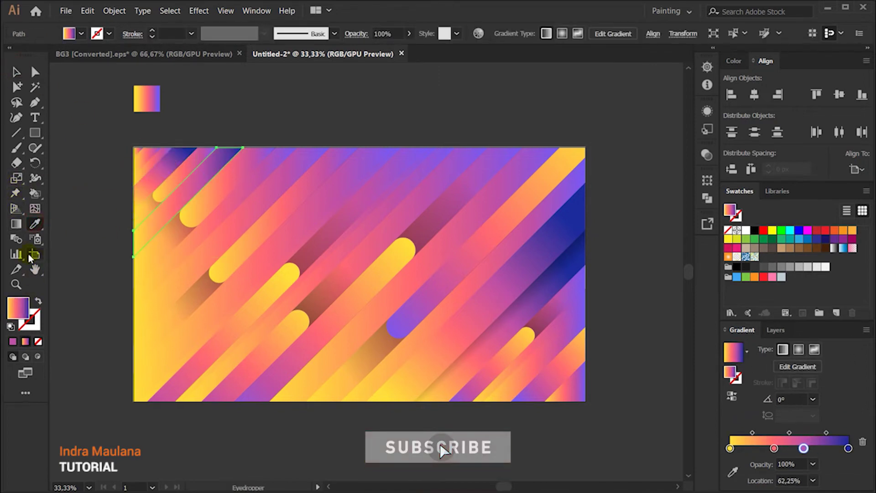
pyautogui.click(16, 224)
pyautogui.moveTo(222, 160); pyautogui.dragTo(117, 254)
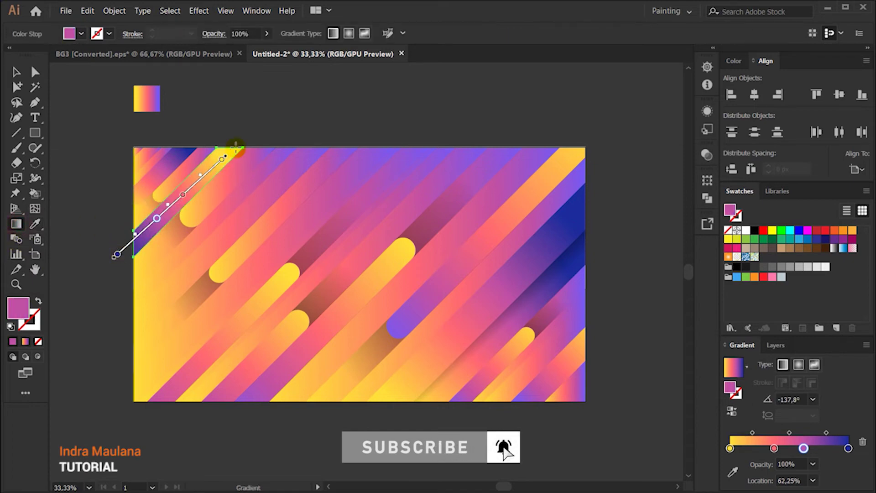
pyautogui.click(16, 72)
pyautogui.click(155, 225)
pyautogui.click(16, 224)
pyautogui.moveTo(228, 155); pyautogui.dragTo(267, 114)
pyautogui.click(352, 103)
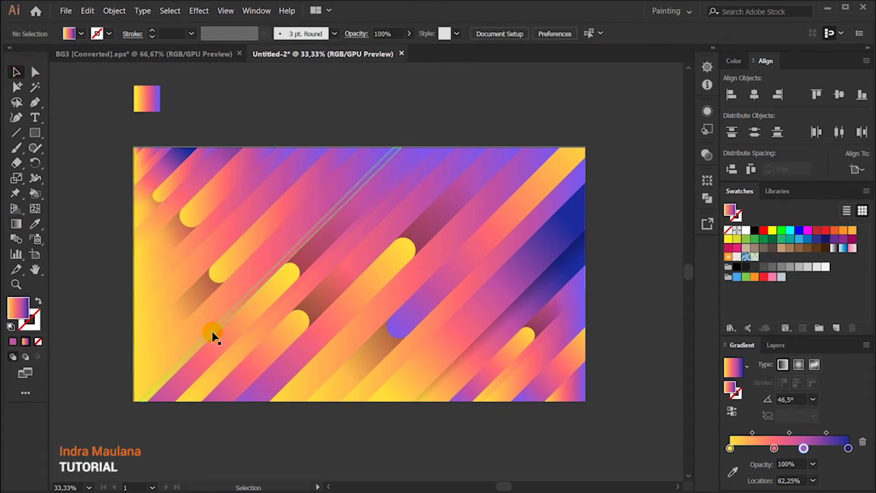
pyautogui.click(346, 355)
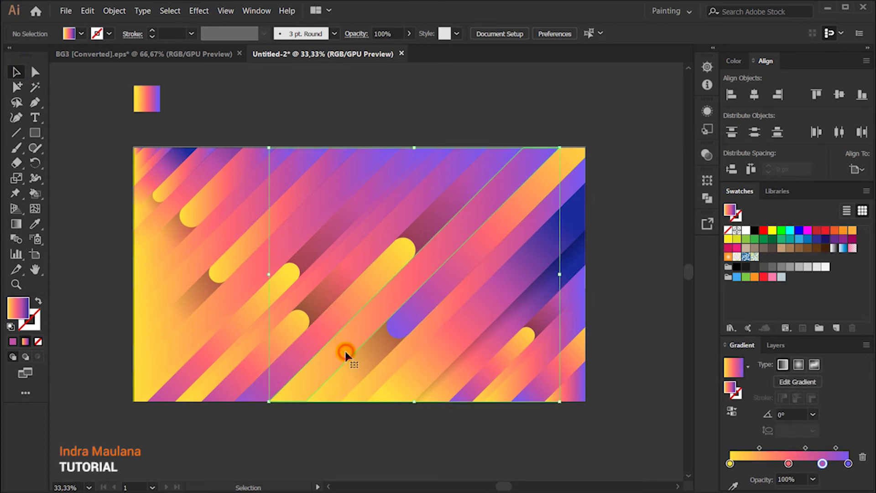
# Draw a thin four-point diagonal strip from the artboard's bottom edge to its top edge.
pyautogui.click(36, 103)
pyautogui.keyDown('ctrl'); pyautogui.click(271, 432); pyautogui.keyUp('ctrl')
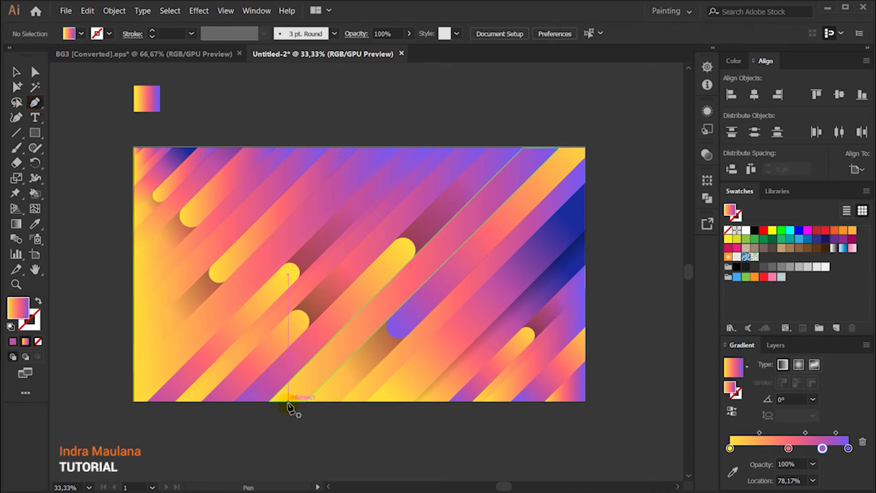
pyautogui.click(288, 401)
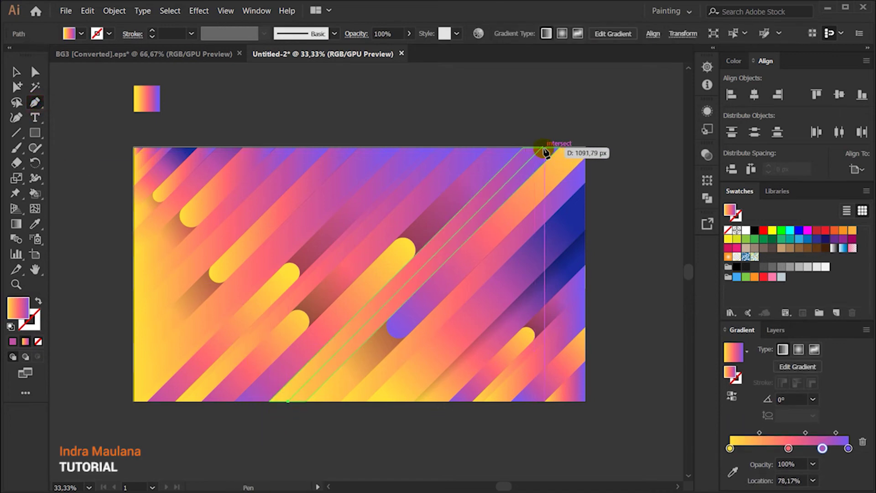
pyautogui.click(542, 148)
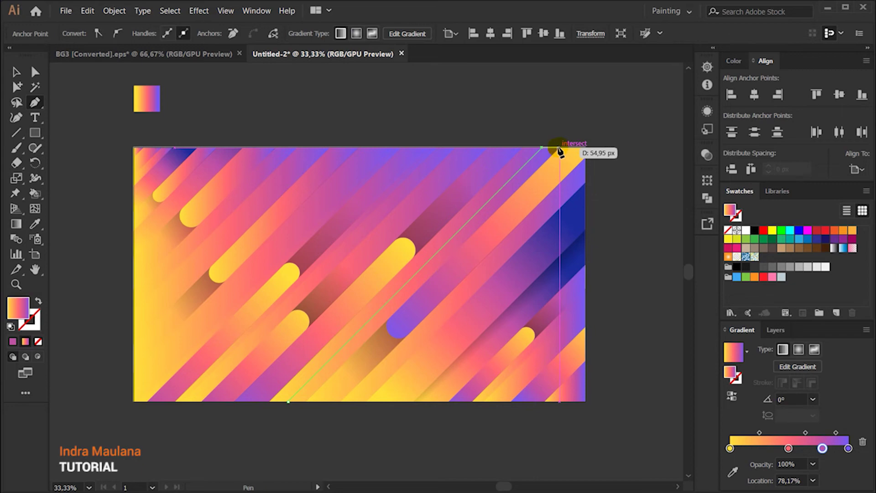
pyautogui.click(558, 148)
pyautogui.click(305, 401)
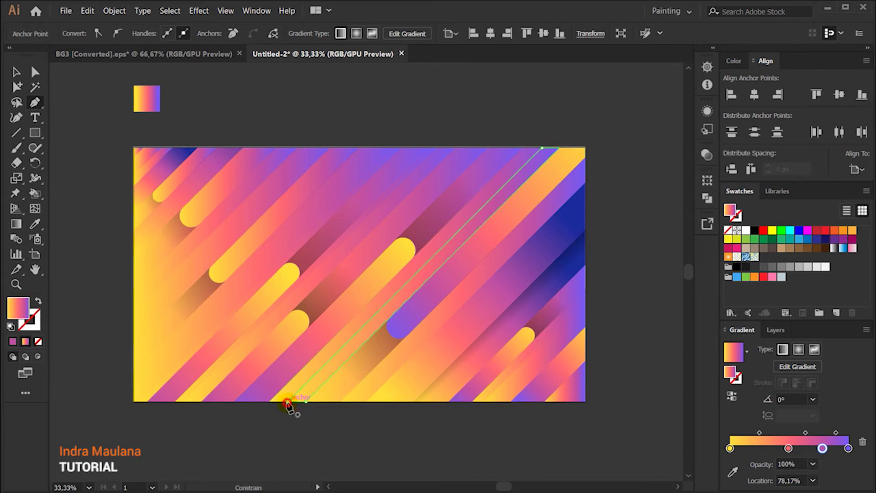
# Give the strip the dark shadow gradient, redrawn across its width to fade softly at 134.4°.
pyautogui.click(34, 224)
pyautogui.click(540, 316)
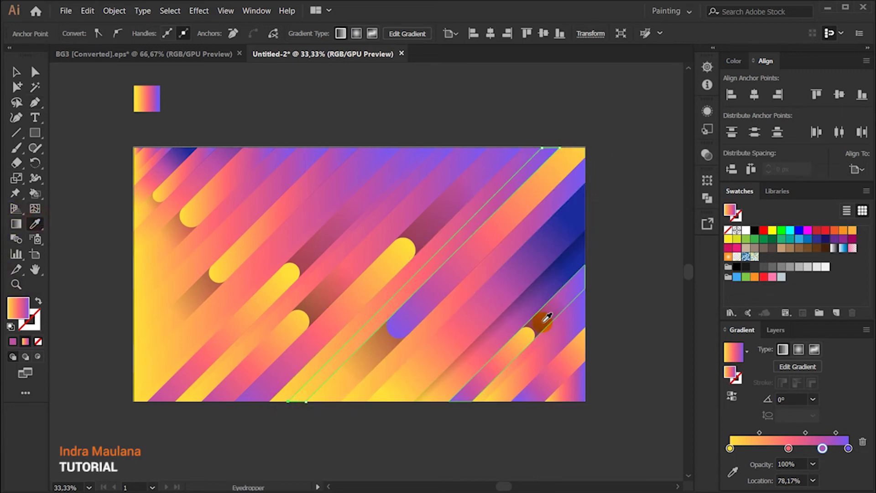
pyautogui.press('v')
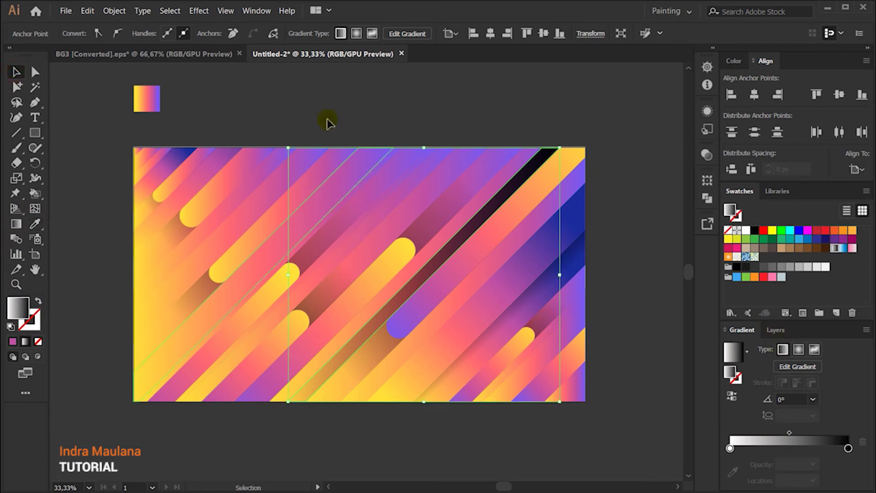
pyautogui.click(459, 241)
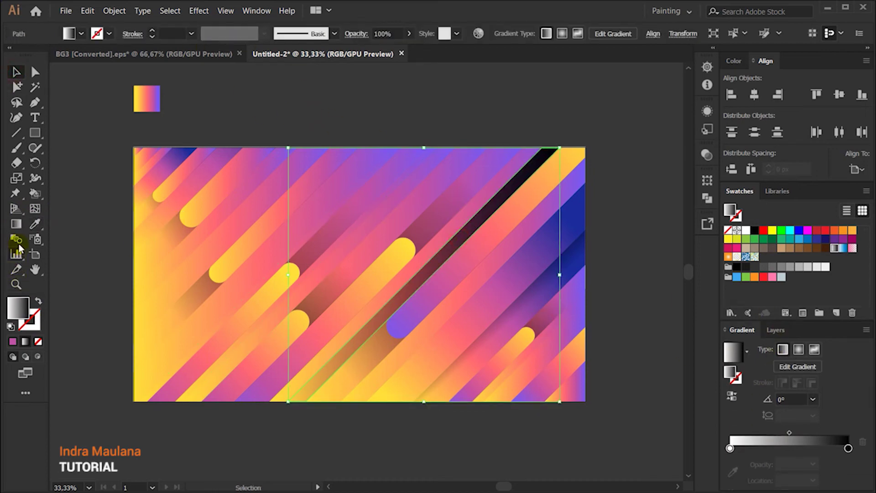
pyautogui.click(16, 223)
pyautogui.moveTo(354, 284)
pyautogui.mouseDown()
pyautogui.moveTo(348, 311)
pyautogui.moveTo(330, 296)
pyautogui.mouseUp()
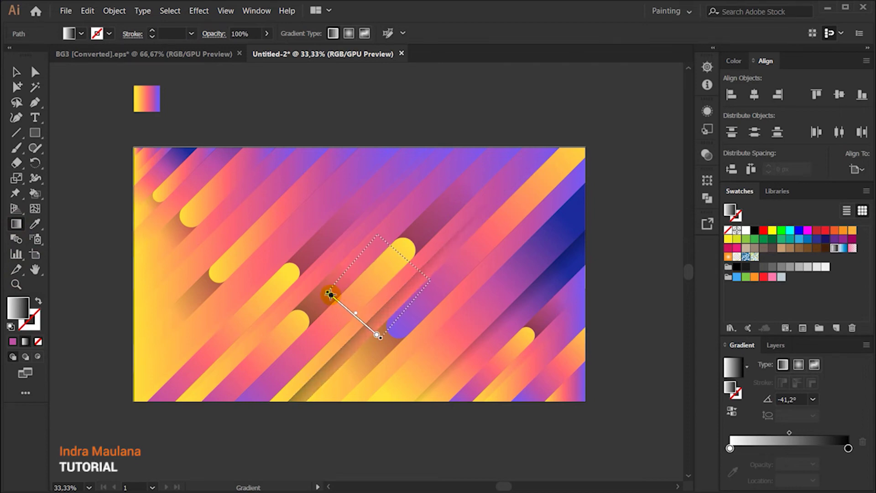
pyautogui.click(322, 323)
pyautogui.press('v')
pyautogui.click(394, 99)
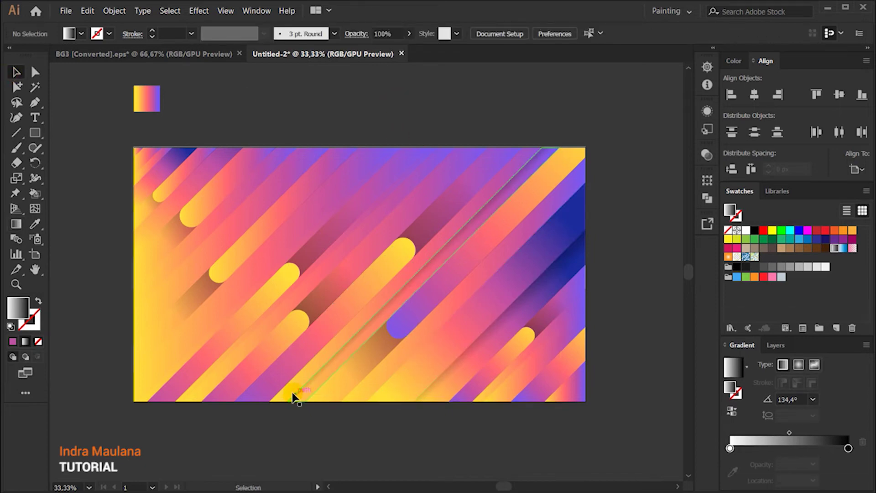
pyautogui.click(236, 346)
# Copy the purple-blue gradient onto the selected diagonal stripe.
pyautogui.press('i')
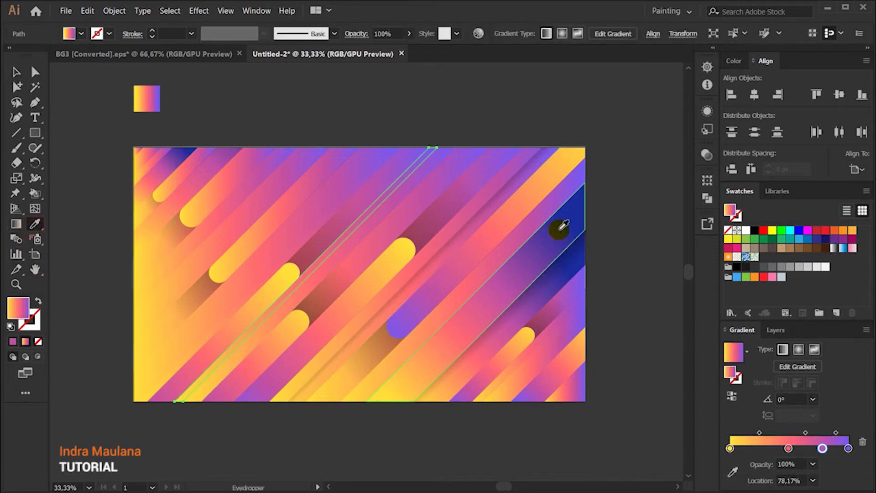
pyautogui.click(529, 232)
pyautogui.click(16, 224)
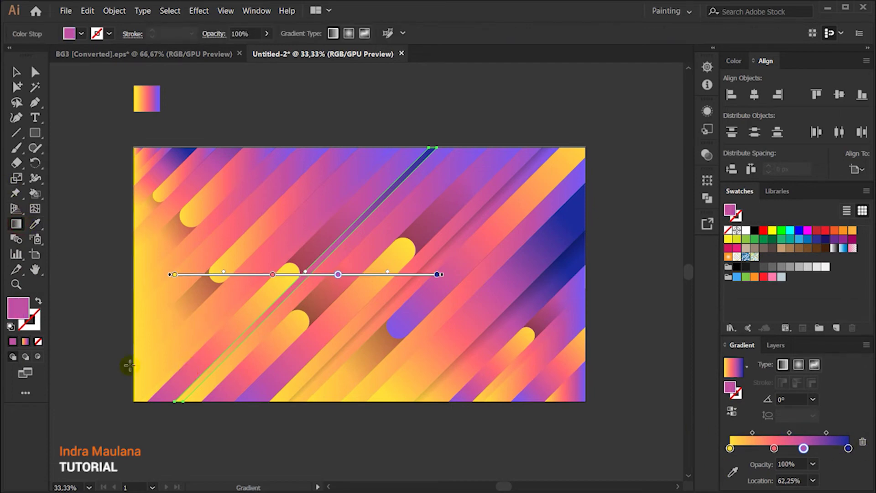
# Give the long bottom-left stripe a navy-ending gradient running along its length at -136.9°.
pyautogui.click(18, 73)
pyautogui.click(242, 306)
pyautogui.click(35, 224)
pyautogui.click(504, 256)
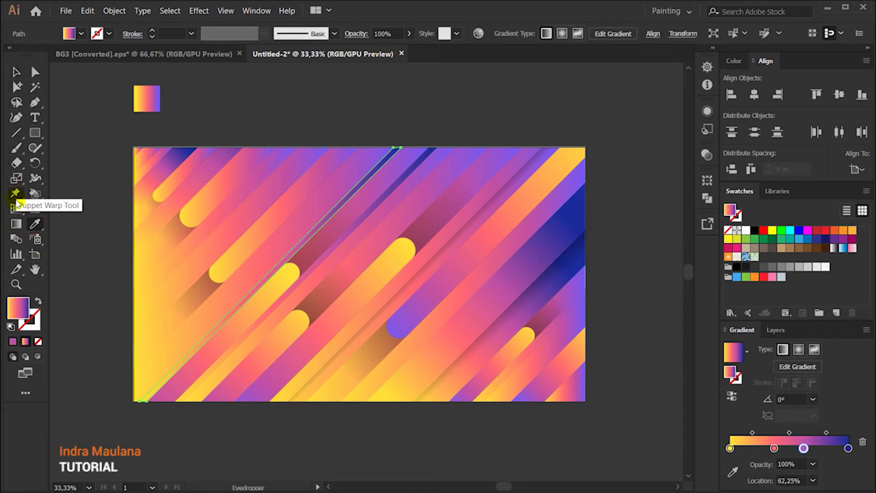
pyautogui.click(16, 223)
pyautogui.moveTo(412, 128); pyautogui.dragTo(82, 417)
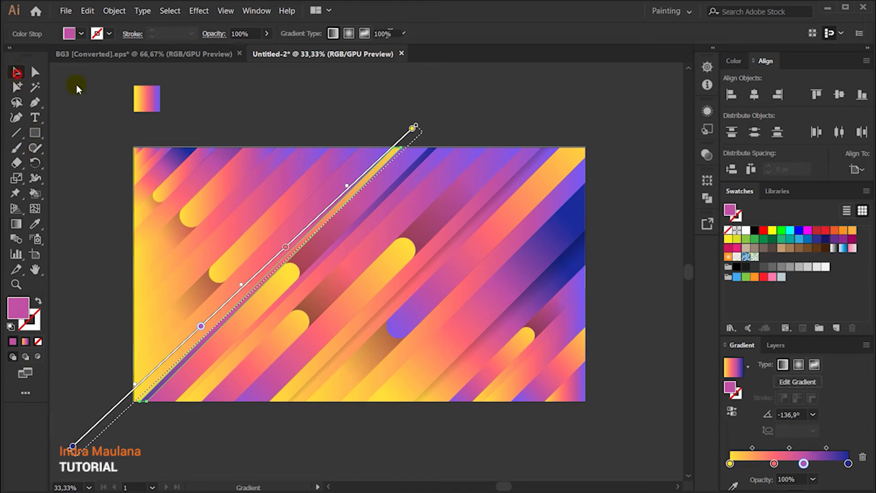
pyautogui.click(16, 71)
pyautogui.click(359, 114)
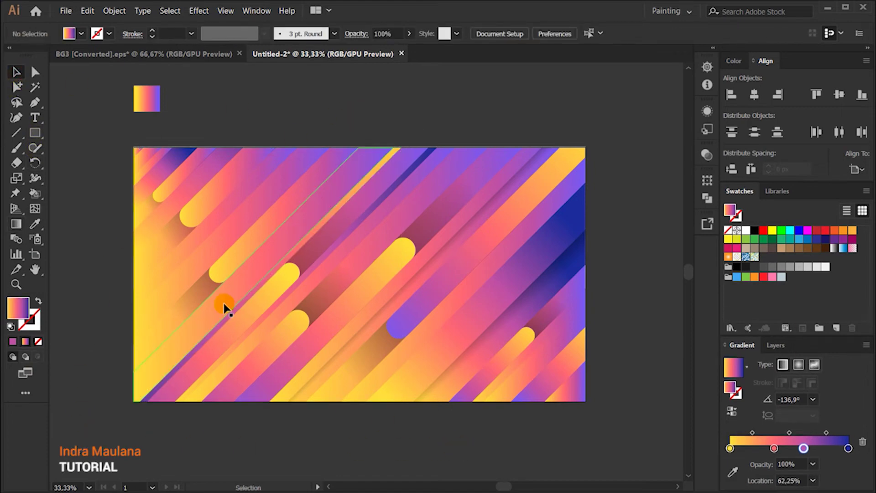
# Draw a thin diagonal shape from the artboard's bottom-left corner to its top edge.
pyautogui.click(374, 147)
pyautogui.click(135, 390)
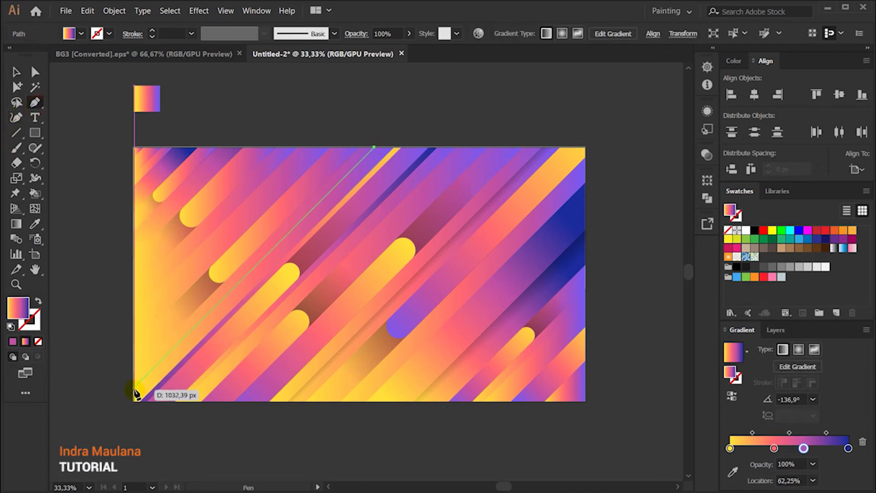
pyautogui.click(134, 400)
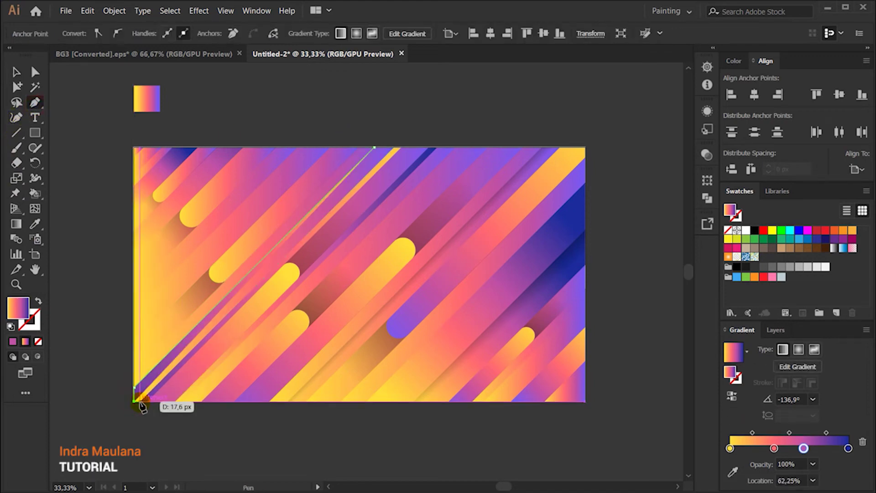
pyautogui.click(140, 402)
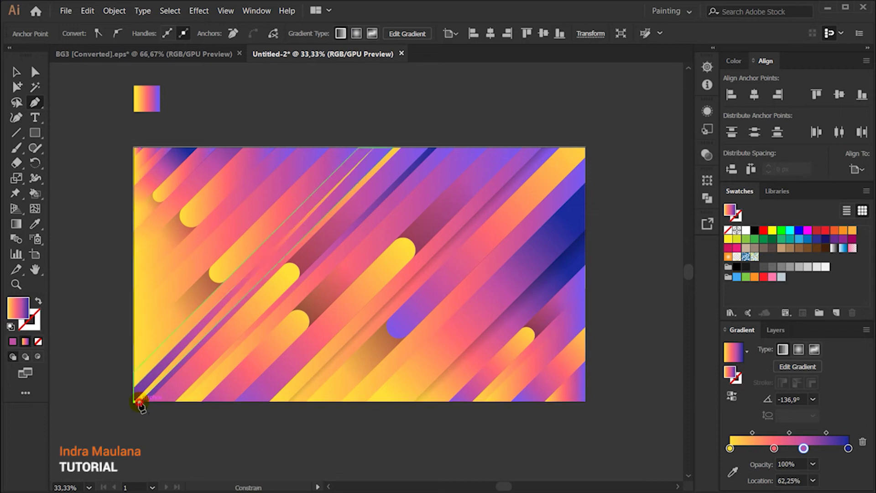
pyautogui.click(396, 149)
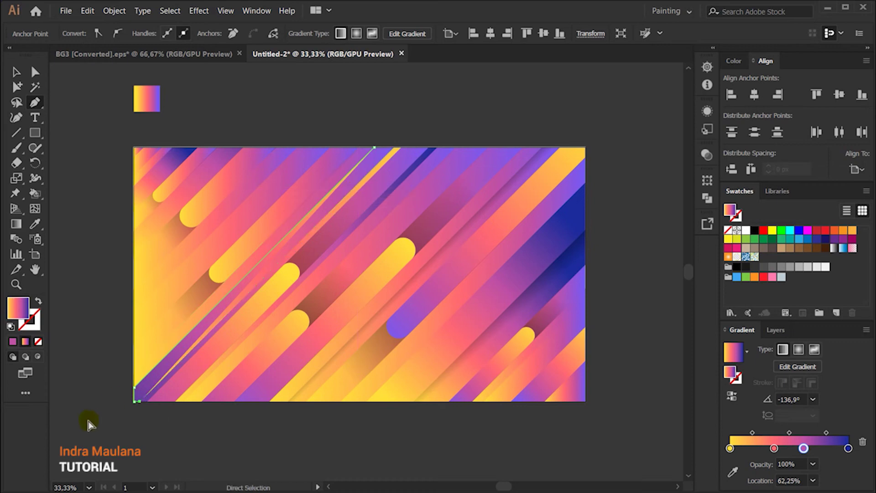
pyautogui.click(137, 401)
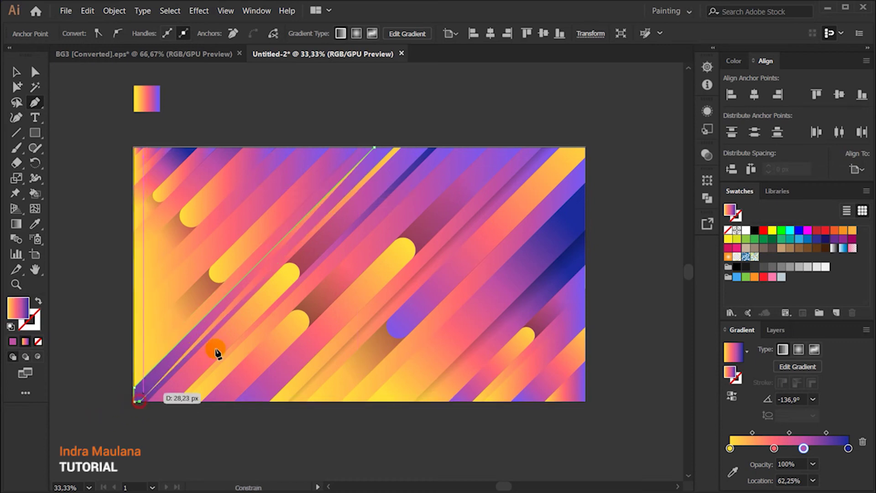
pyautogui.click(396, 151)
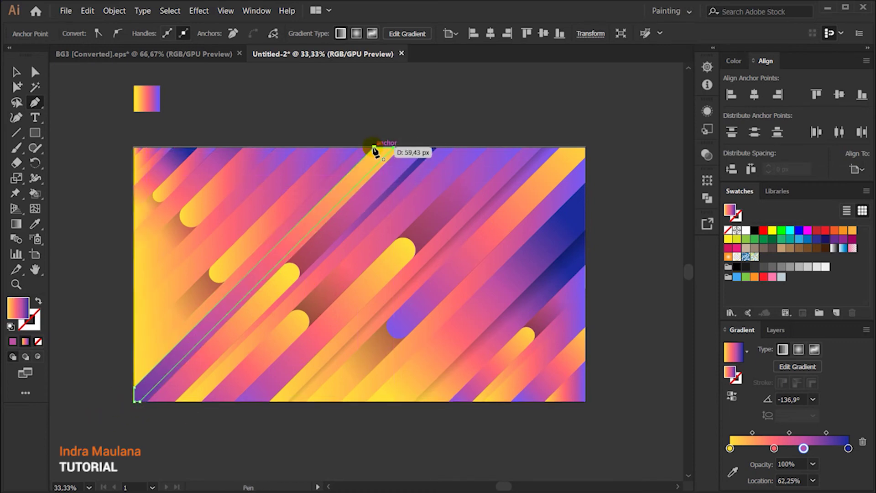
# Apply a black-white shadow gradient across the thin strip at 135.3° and show the Layers panel.
pyautogui.click(34, 224)
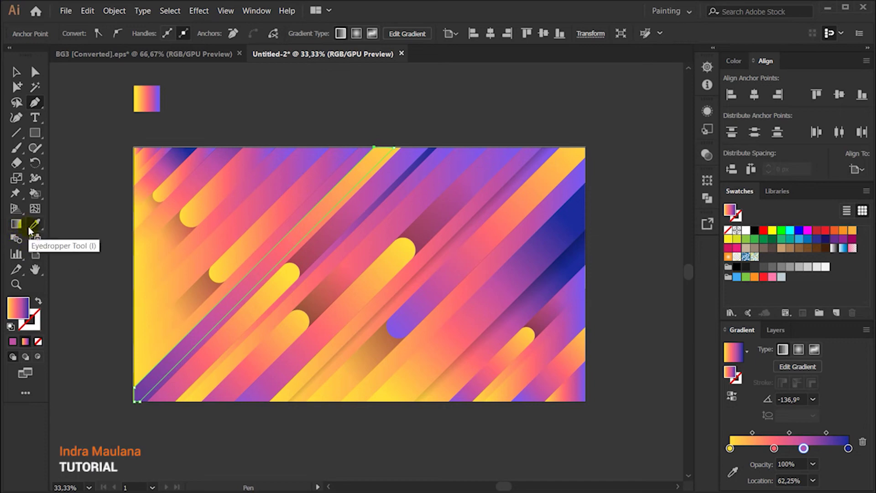
pyautogui.click(547, 281)
pyautogui.click(16, 224)
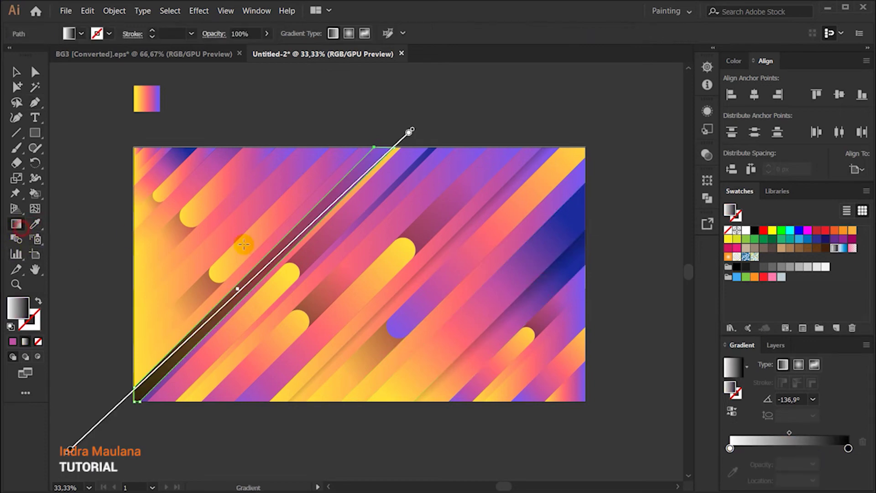
pyautogui.moveTo(246, 258)
pyautogui.mouseDown()
pyautogui.moveTo(274, 277)
pyautogui.moveTo(230, 233)
pyautogui.mouseUp()
pyautogui.click(16, 72)
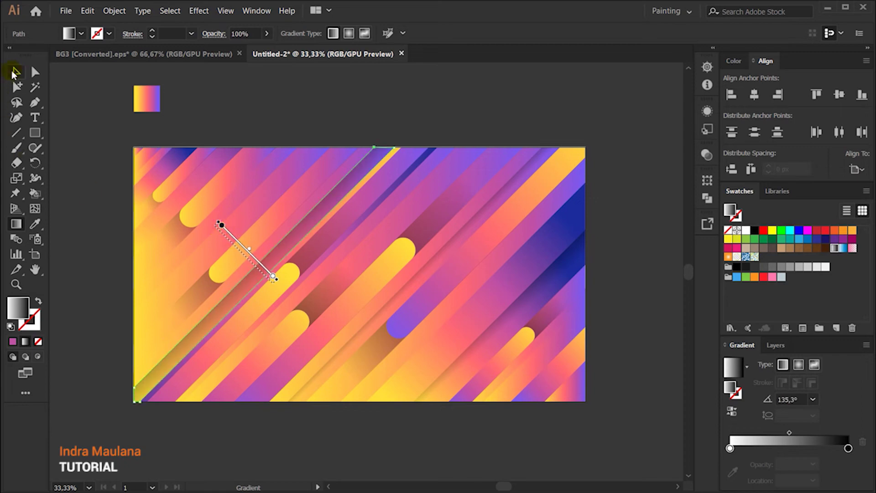
pyautogui.click(208, 341)
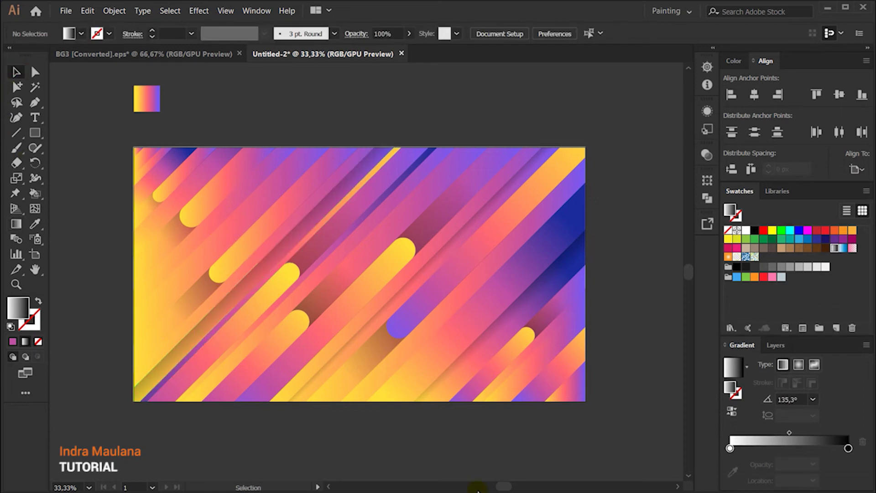
pyautogui.scroll(-2, 291, 284)
pyautogui.scroll(1, 209, 360)
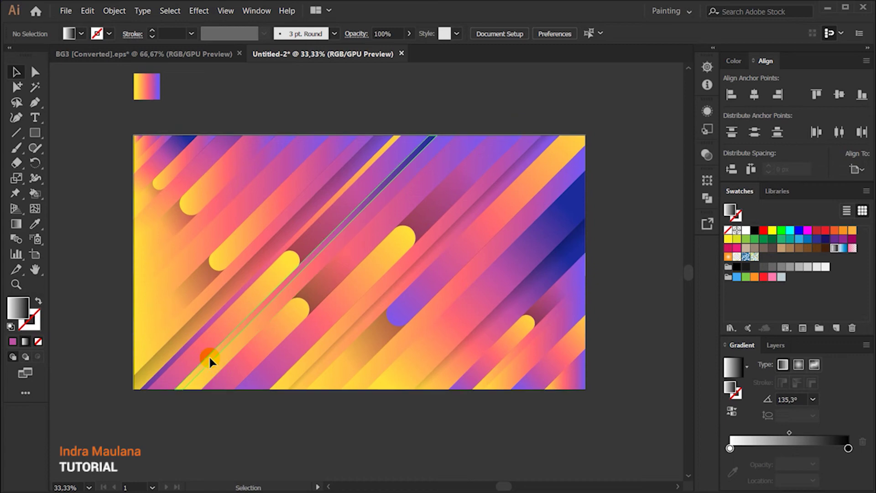
pyautogui.click(771, 346)
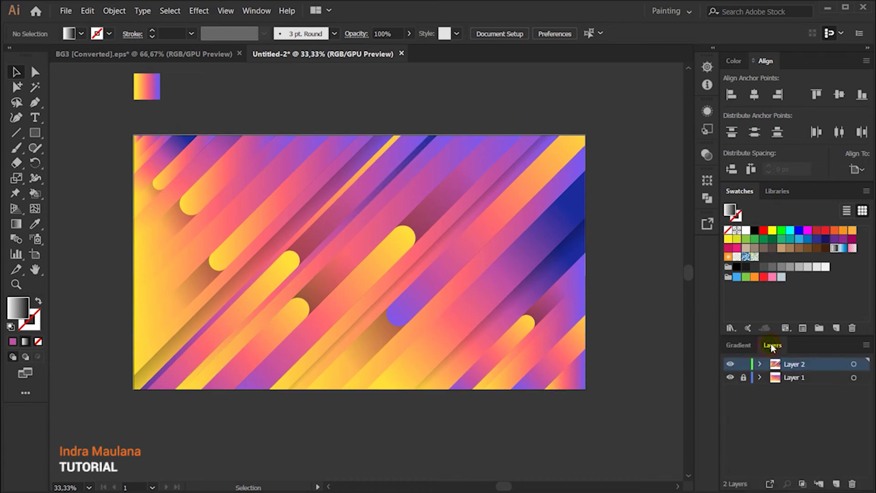
# Unlock Layer 1, make it active, and break the background artwork into separate stripe paths.
pyautogui.click(743, 377)
pyautogui.click(795, 378)
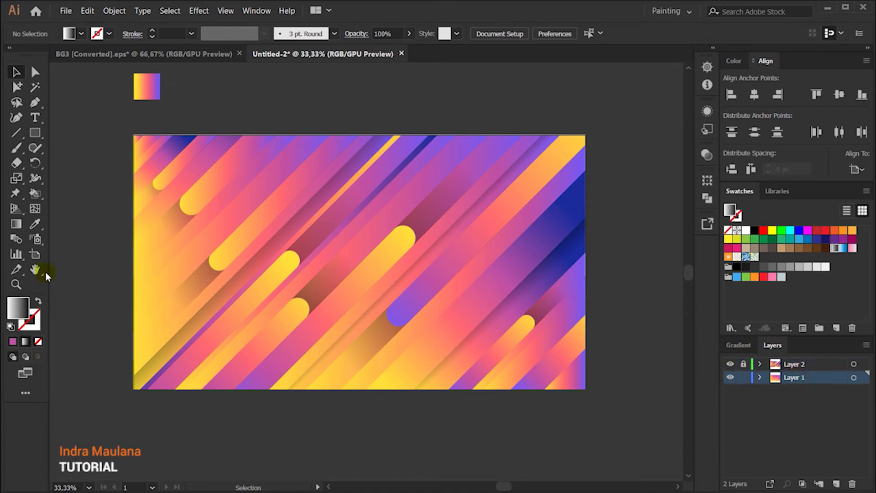
pyautogui.click(551, 302)
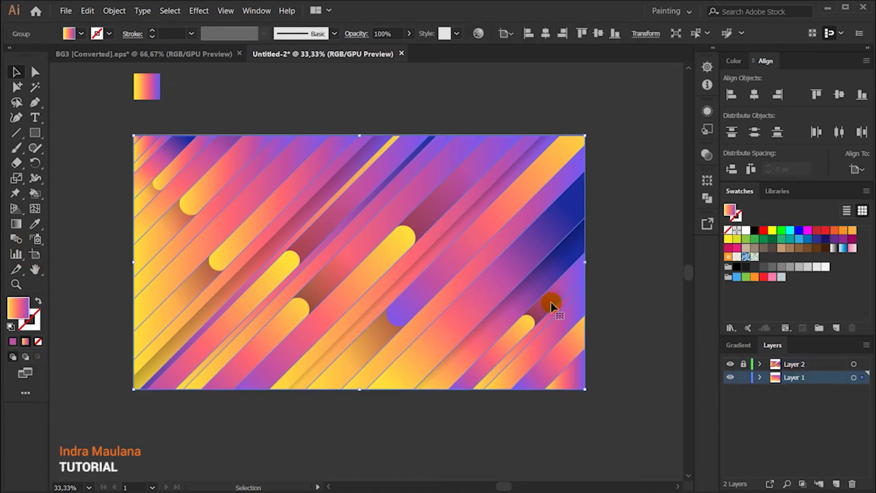
pyautogui.rightClick(403, 197)
pyautogui.click(428, 276)
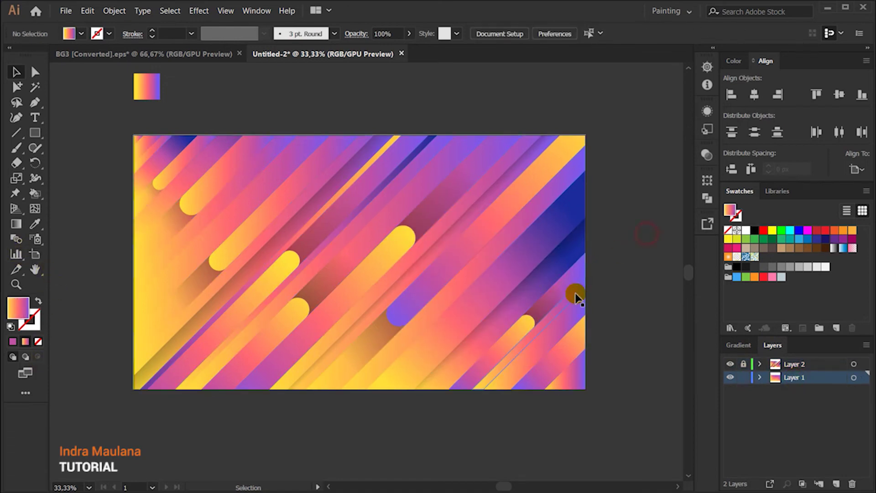
pyautogui.click(559, 297)
pyautogui.rightClick(555, 281)
pyautogui.click(572, 356)
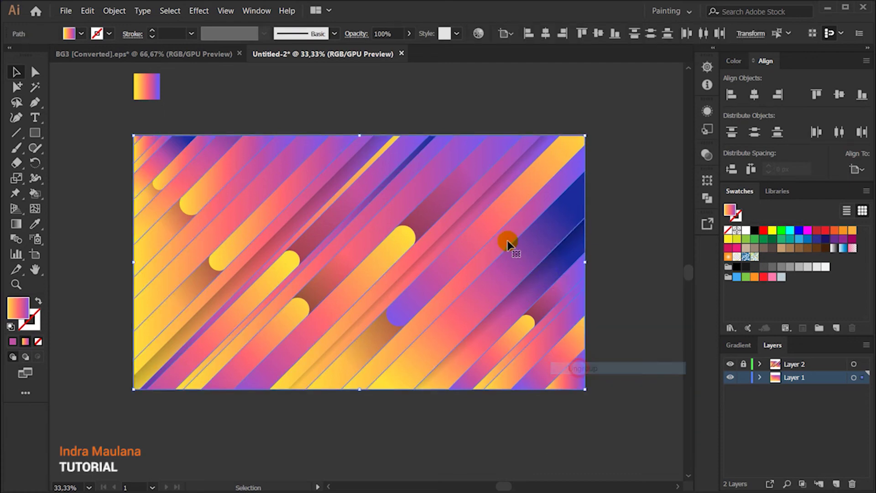
pyautogui.click(661, 183)
# Give the lower-right stripe a darker blue-purple gradient running diagonally along it.
pyautogui.click(551, 294)
pyautogui.click(34, 223)
pyautogui.click(551, 226)
pyautogui.click(16, 223)
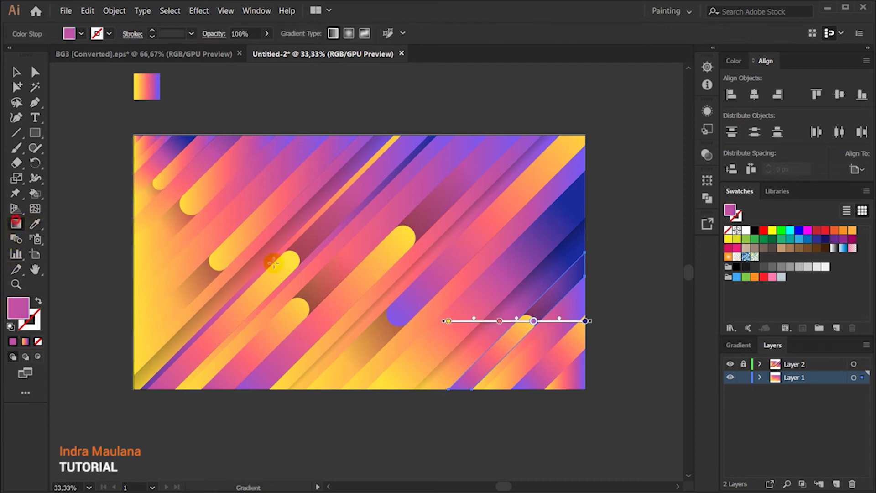
pyautogui.moveTo(576, 276); pyautogui.dragTo(424, 413)
pyautogui.moveTo(600, 251); pyautogui.dragTo(476, 375)
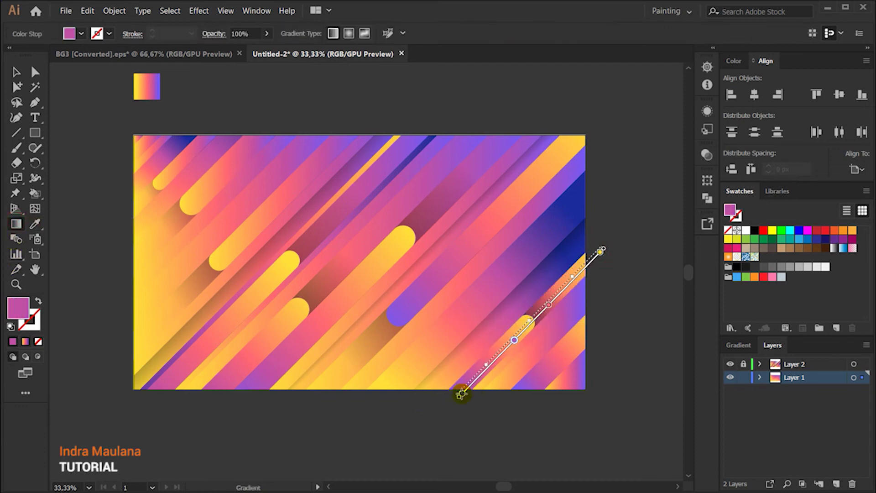
pyautogui.click(16, 71)
# Give another diagonal stripe a navy gradient redrawn diagonally across it.
pyautogui.click(454, 189)
pyautogui.click(35, 223)
pyautogui.click(538, 243)
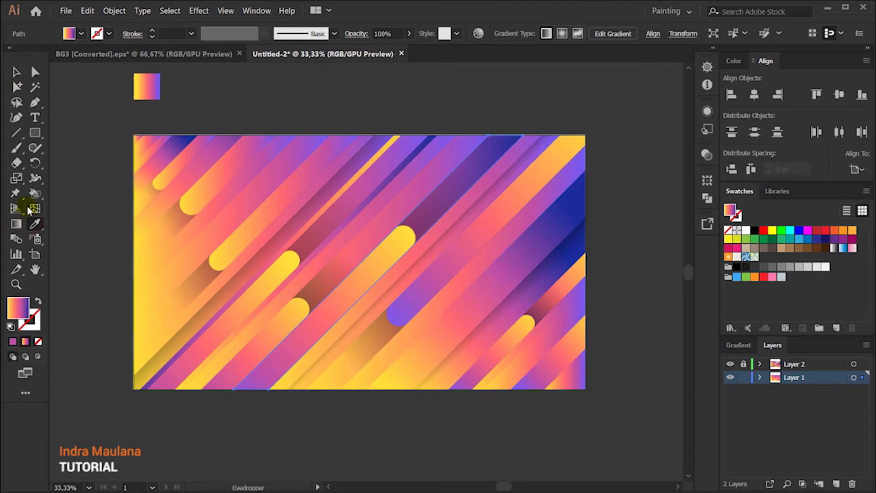
pyautogui.click(16, 223)
pyautogui.moveTo(300, 307); pyautogui.dragTo(475, 166)
pyautogui.moveTo(258, 352)
pyautogui.mouseDown()
pyautogui.moveTo(453, 212)
pyautogui.moveTo(520, 124)
pyautogui.moveTo(306, 326)
pyautogui.mouseUp()
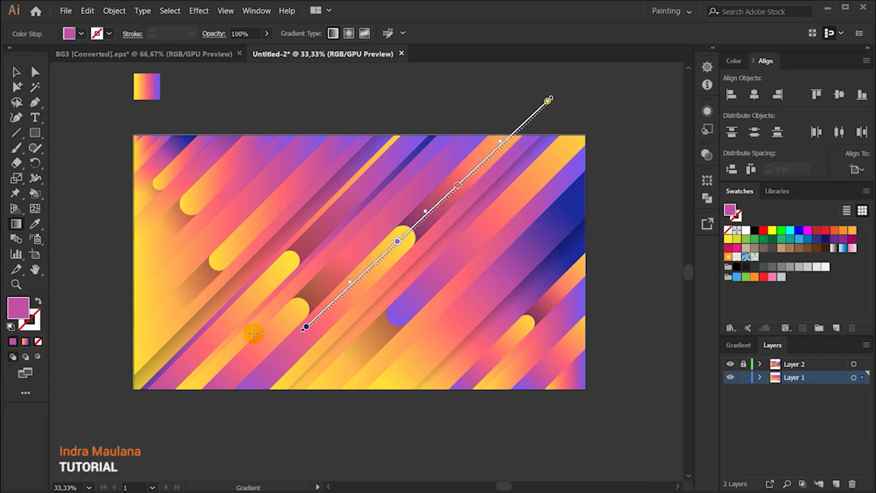
pyautogui.click(15, 72)
# Copy a stripe, paste it in front, and recolour the copy with a purple gradient.
pyautogui.click(338, 220)
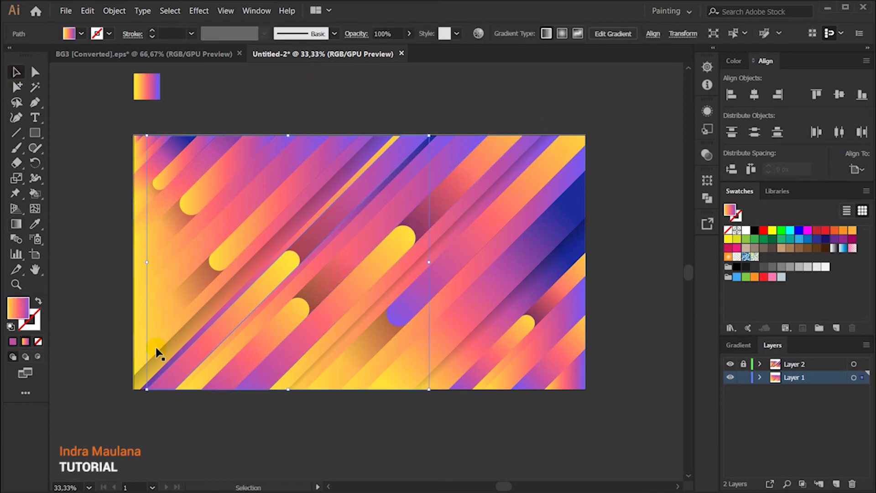
pyautogui.click(87, 10)
pyautogui.click(117, 54)
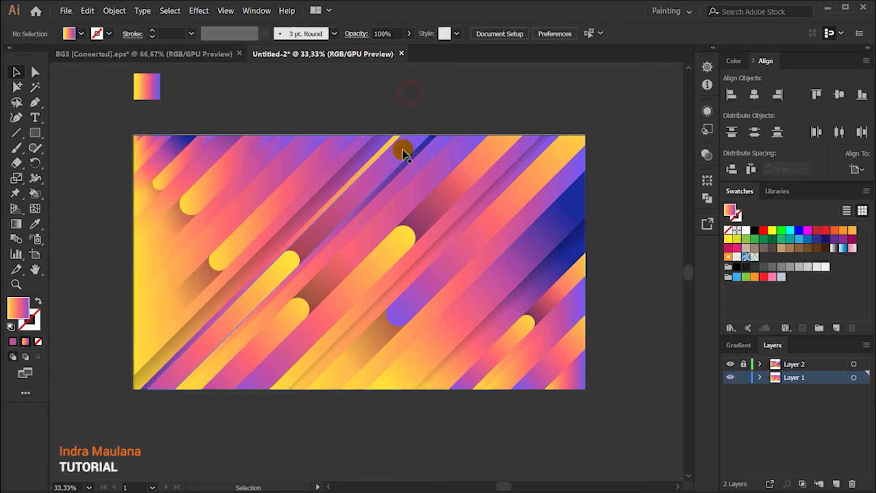
pyautogui.hotkey('ctrl', 'f')
pyautogui.click(35, 223)
pyautogui.click(453, 192)
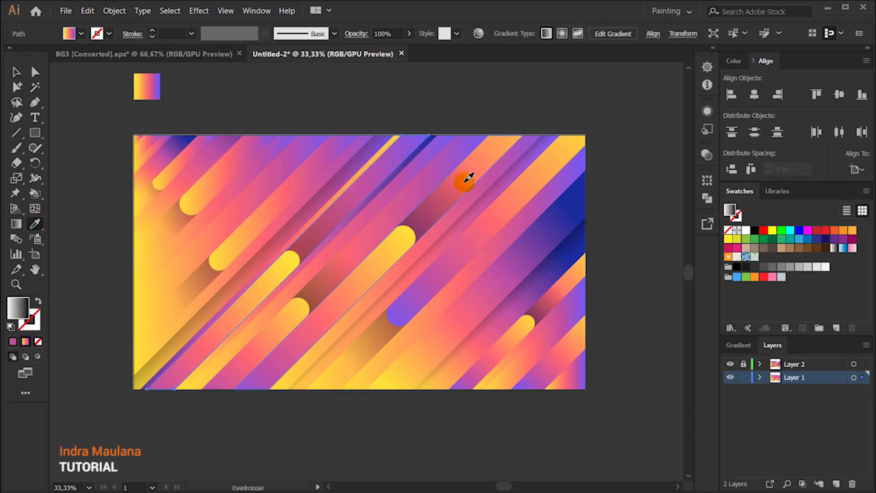
pyautogui.click(520, 254)
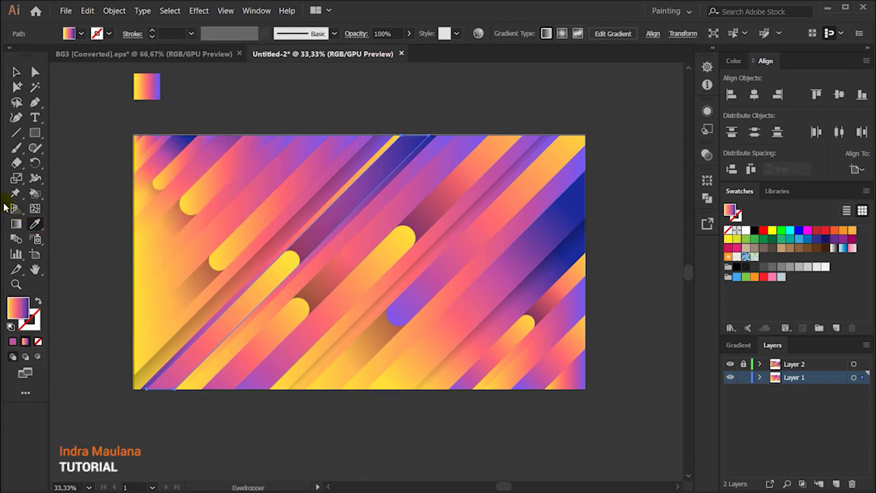
pyautogui.click(16, 72)
pyautogui.click(239, 113)
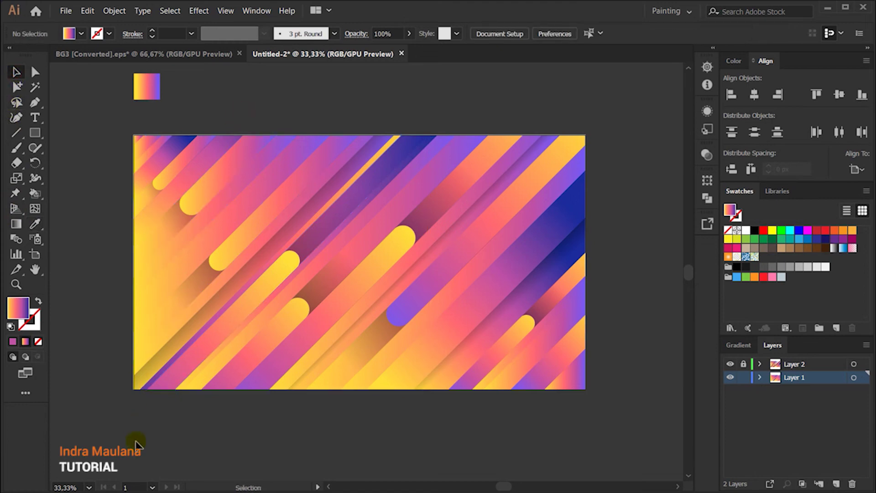
pyautogui.scroll(-1, 623, 230)
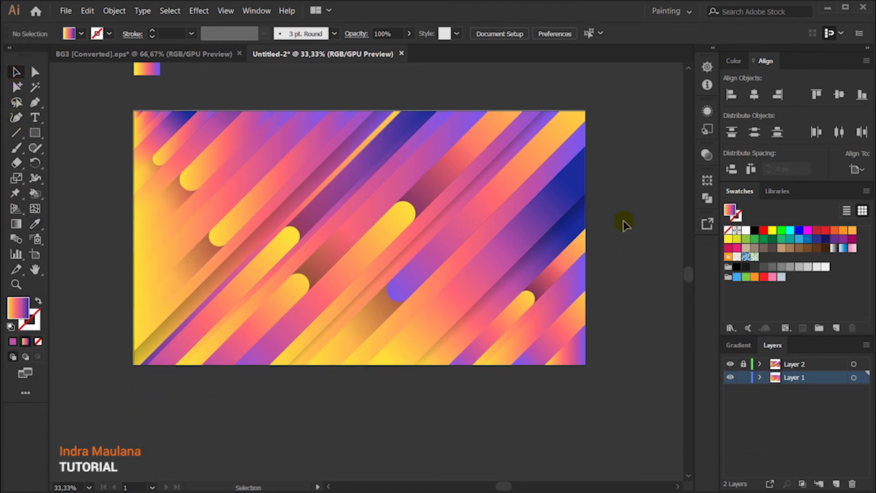
# Lock Layer 1 and draw a diagonal line on Layer 2 from the right edge to the bottom edge.
pyautogui.scroll(2, 623, 220)
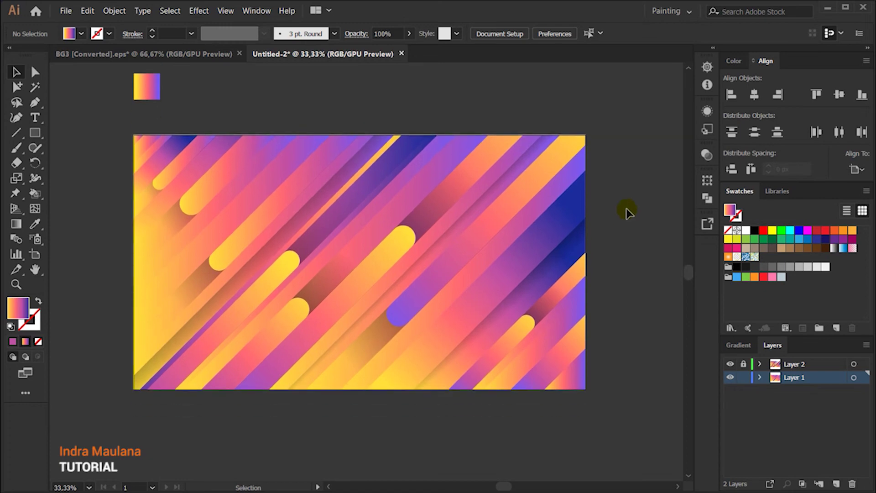
pyautogui.click(743, 378)
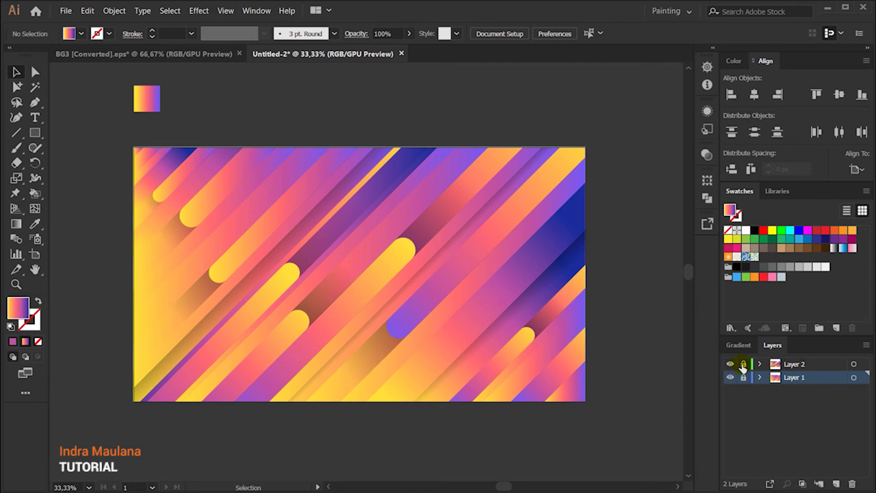
pyautogui.click(813, 363)
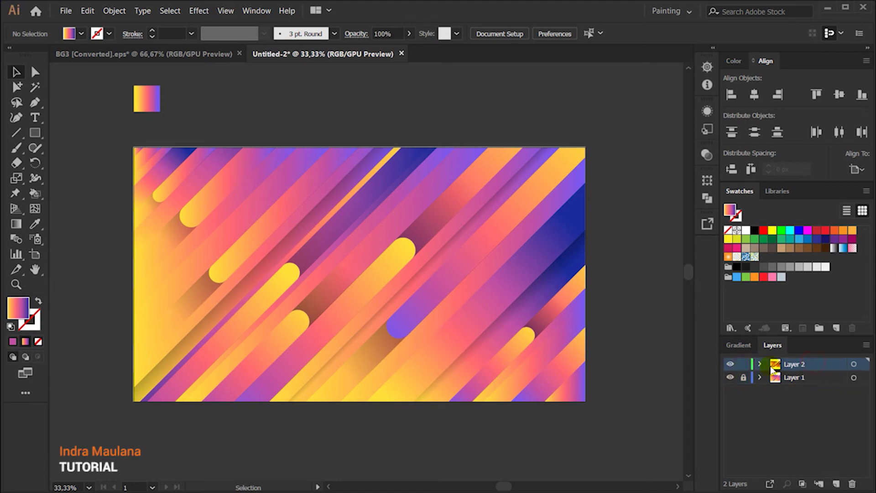
pyautogui.click(16, 133)
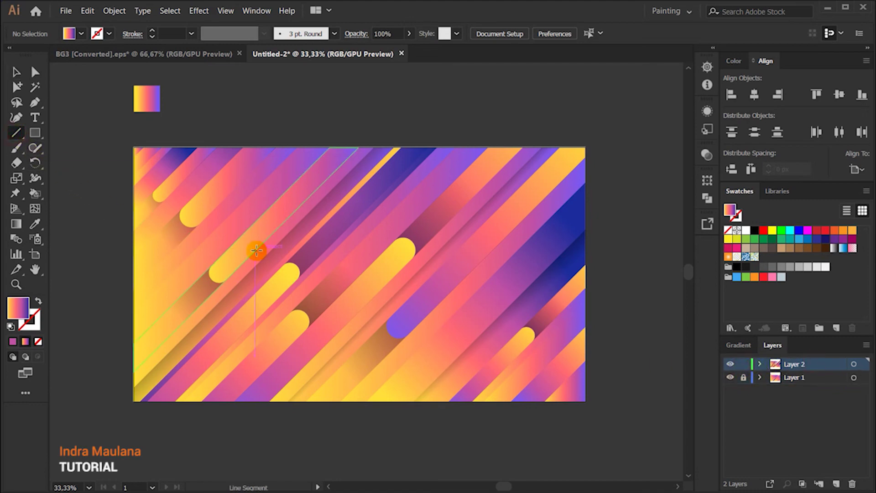
pyautogui.moveTo(584, 230); pyautogui.dragTo(414, 401)
pyautogui.click(16, 72)
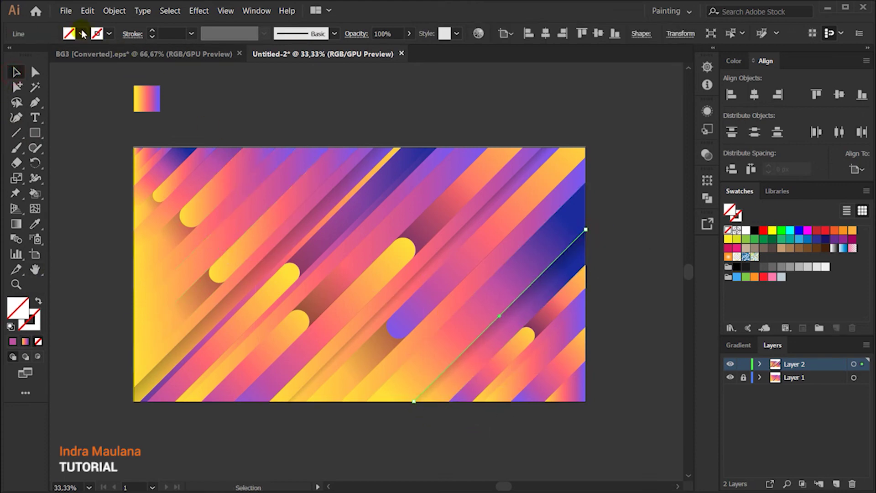
# Give the line a white 3 pt stroke with the elliptical width profile.
pyautogui.click(109, 34)
pyautogui.click(24, 56)
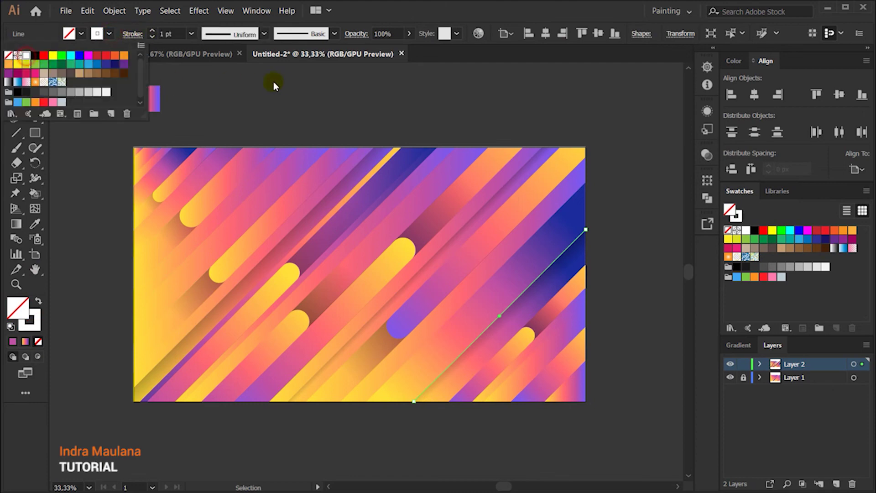
pyautogui.click(191, 33)
pyautogui.click(206, 116)
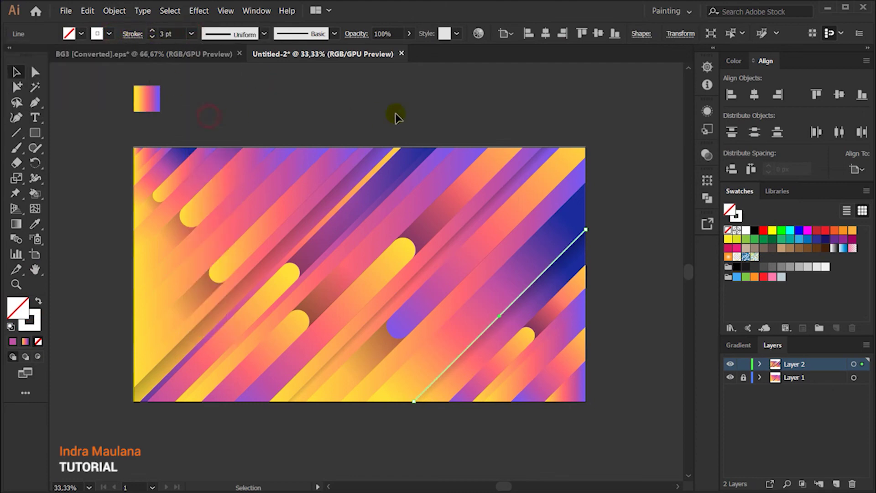
pyautogui.click(264, 34)
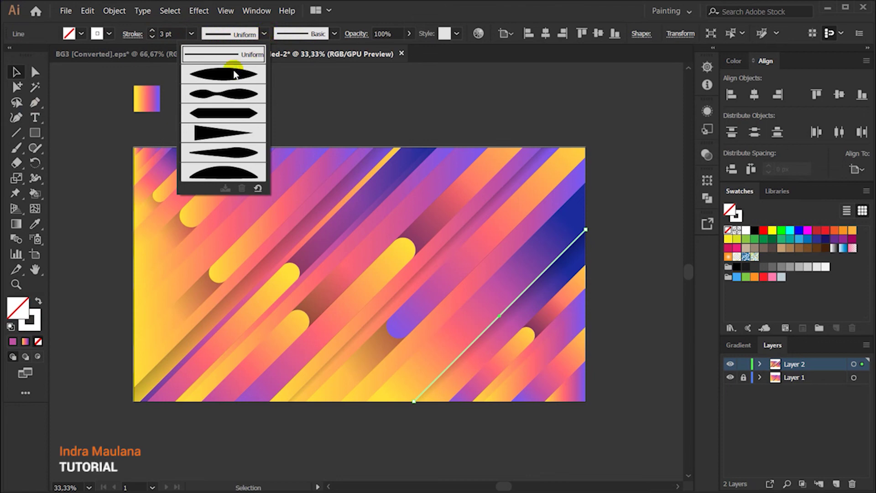
pyautogui.click(222, 78)
pyautogui.click(365, 90)
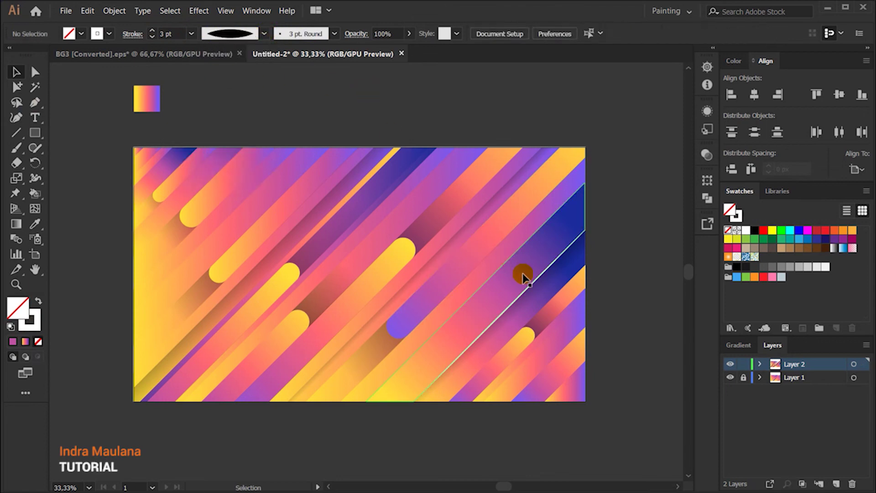
pyautogui.click(527, 287)
# Give the line's stroke a black-white-black gradient with the white stop in the middle.
pyautogui.click(748, 346)
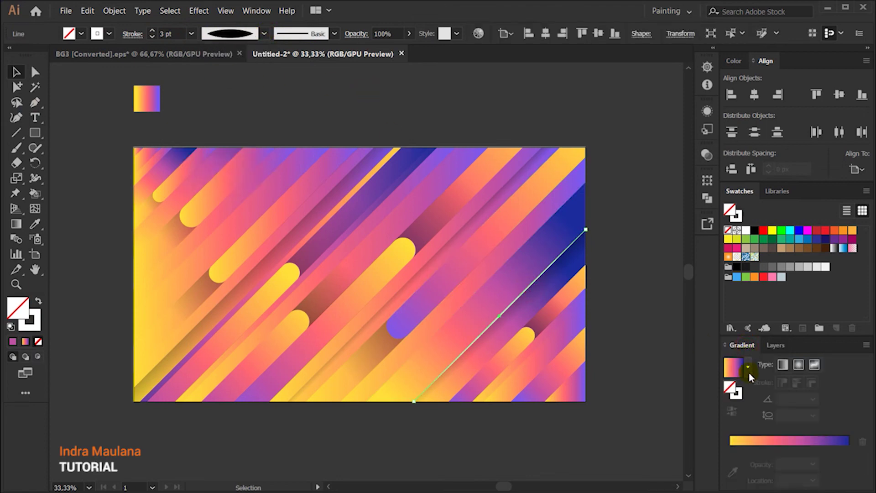
pyautogui.click(747, 367)
pyautogui.click(680, 393)
pyautogui.click(729, 447)
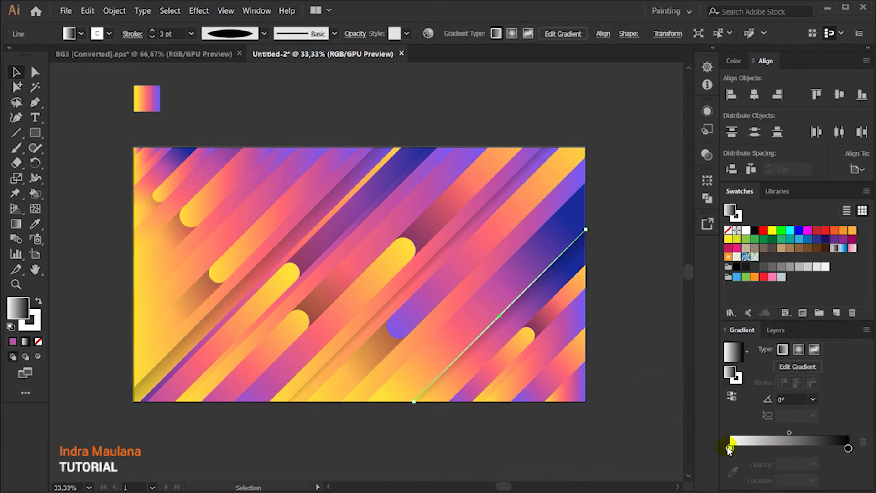
pyautogui.moveTo(730, 450); pyautogui.dragTo(788, 451)
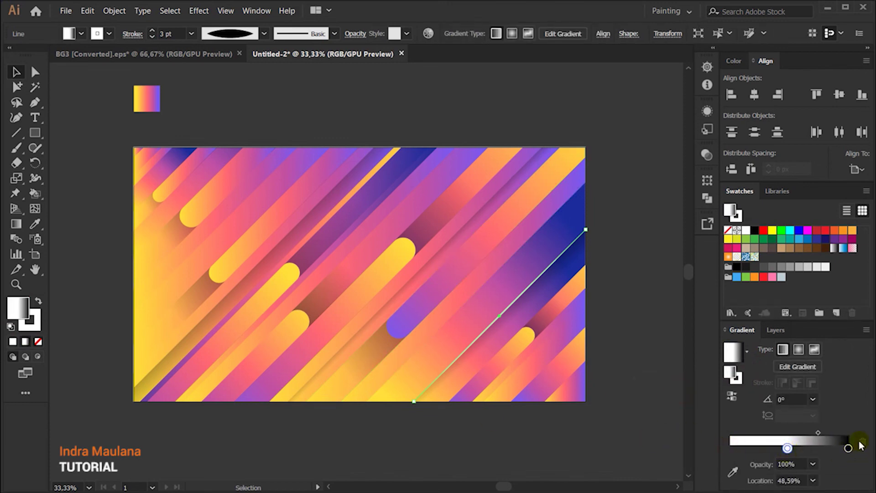
pyautogui.click(733, 448)
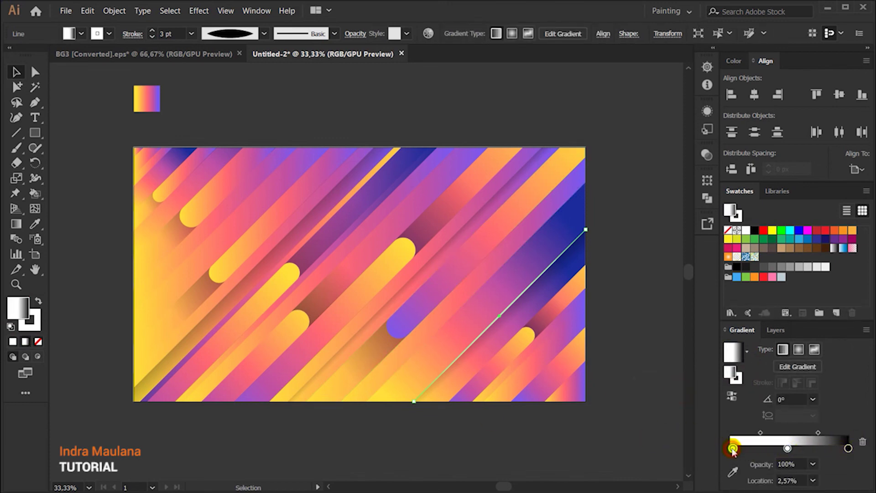
pyautogui.doubleClick(733, 449)
pyautogui.click(705, 397)
pyautogui.click(643, 436)
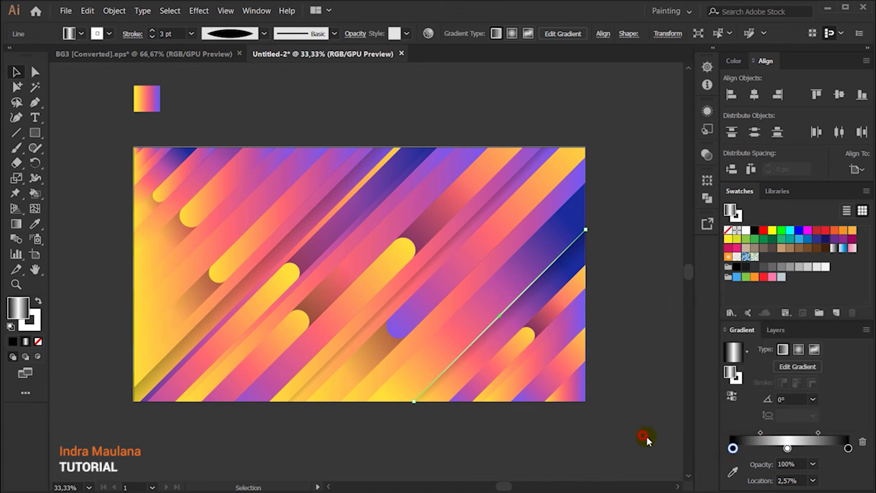
# Remove the line's fill and set its blend mode to Screen instead of Multiply.
pyautogui.click(39, 302)
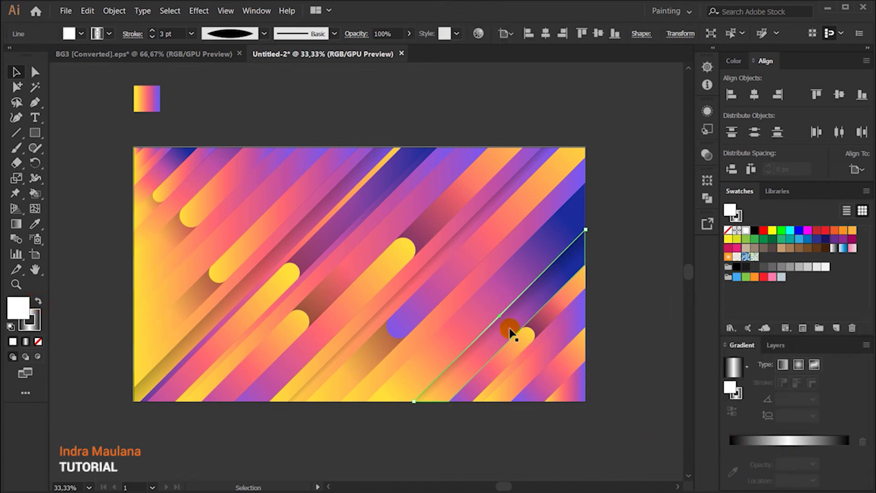
pyautogui.click(37, 342)
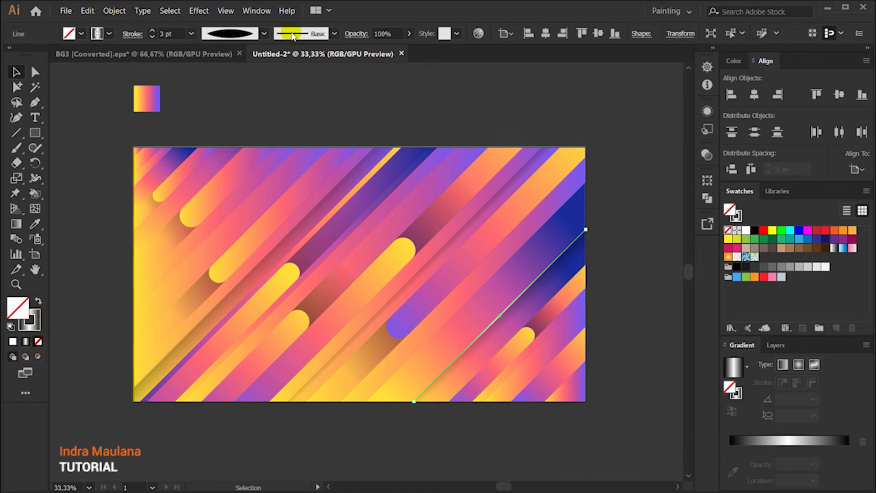
pyautogui.click(364, 34)
pyautogui.click(244, 80)
pyautogui.click(246, 95)
pyautogui.click(635, 131)
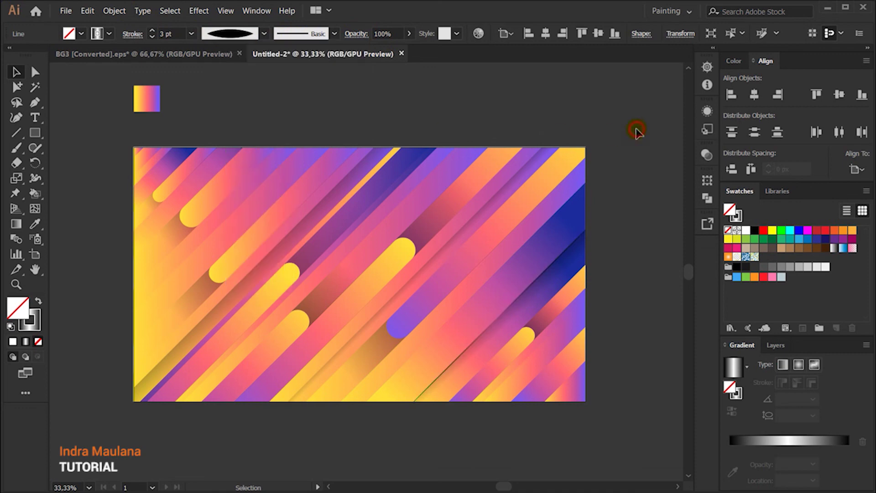
pyautogui.click(553, 284)
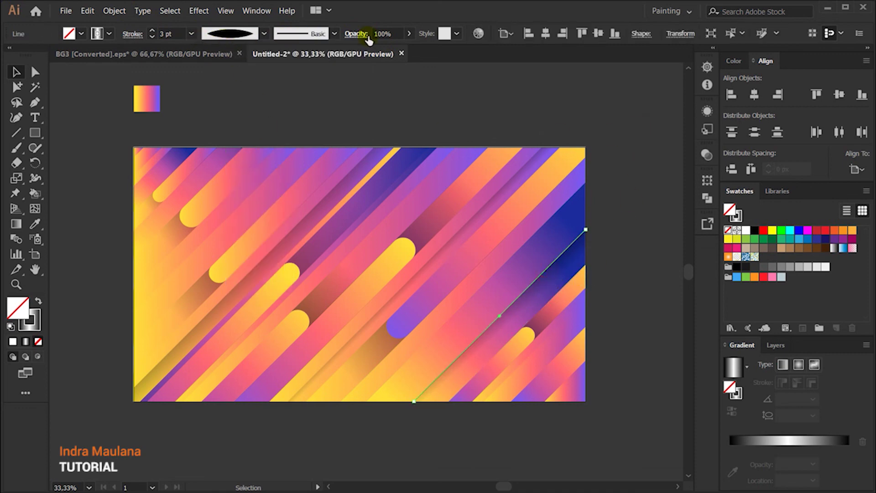
pyautogui.click(351, 33)
pyautogui.click(255, 54)
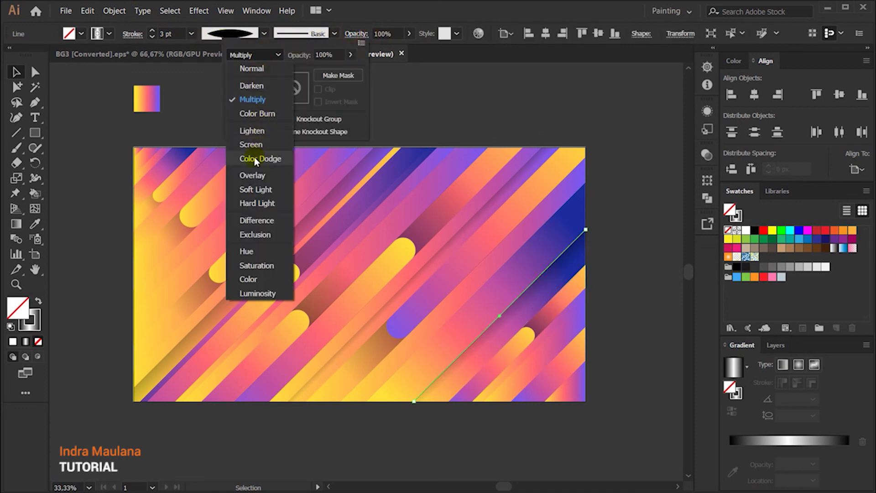
pyautogui.click(248, 143)
pyautogui.click(642, 190)
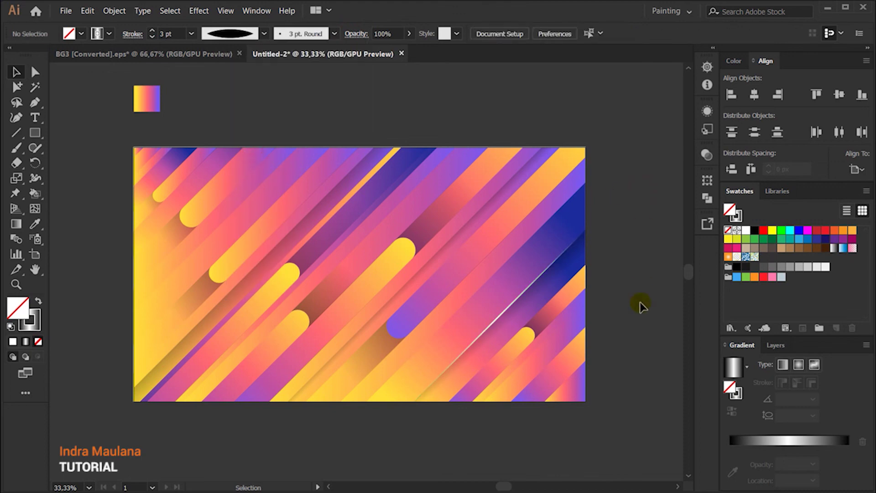
# Draw a new diagonal line and eyedropper the existing highlight's style onto it at 3 pt.
pyautogui.click(521, 294)
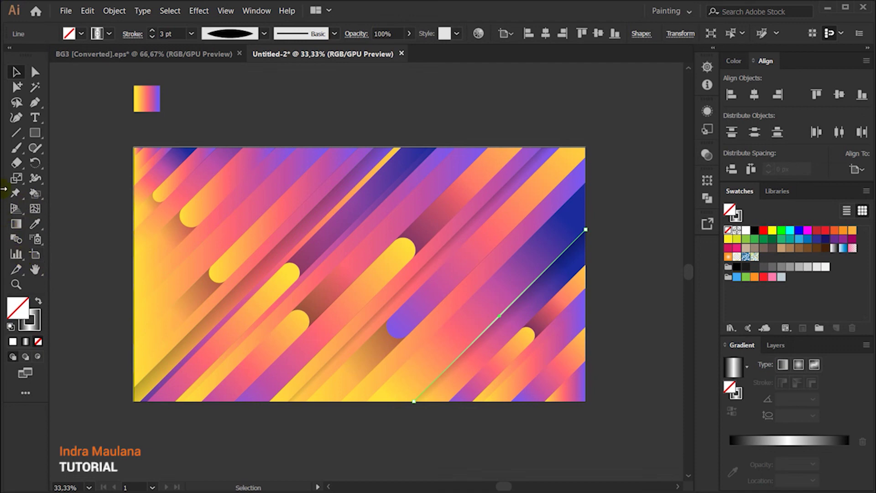
pyautogui.click(16, 132)
pyautogui.moveTo(454, 147); pyautogui.dragTo(201, 401)
pyautogui.click(35, 224)
pyautogui.click(514, 302)
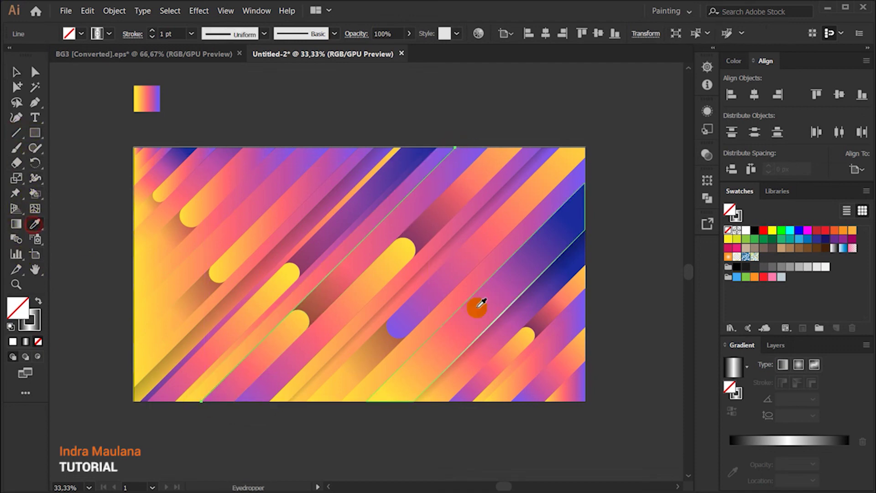
pyautogui.click(263, 317)
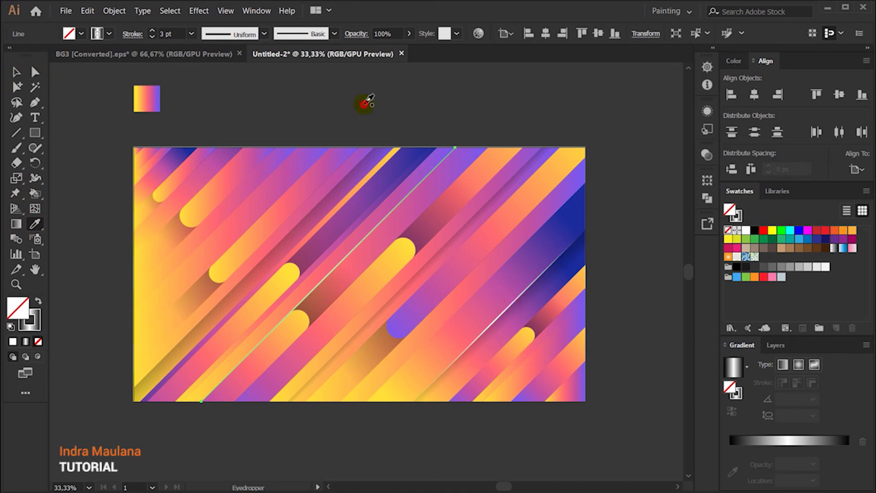
pyautogui.click(367, 99)
pyautogui.click(15, 72)
pyautogui.click(358, 111)
pyautogui.moveTo(171, 467); pyautogui.dragTo(191, 466)
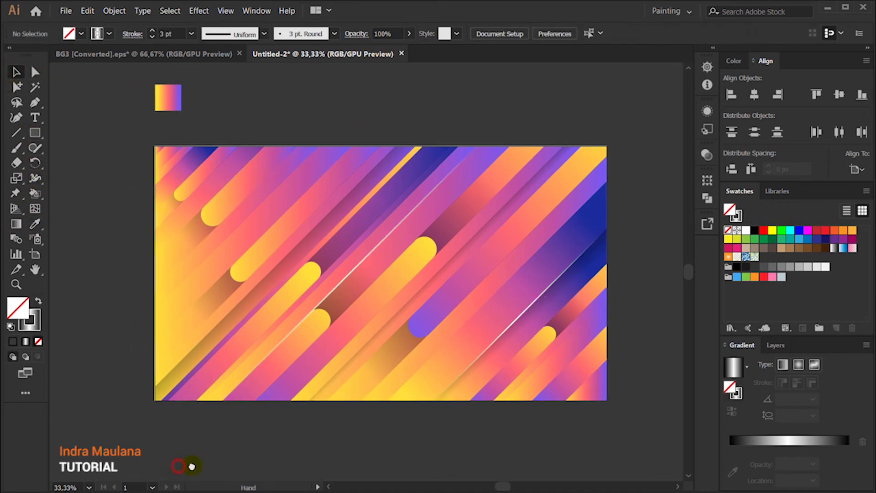
# Draw a second diagonal line across the middle, matching the highlight style with the elliptical width profile.
pyautogui.press('\\')
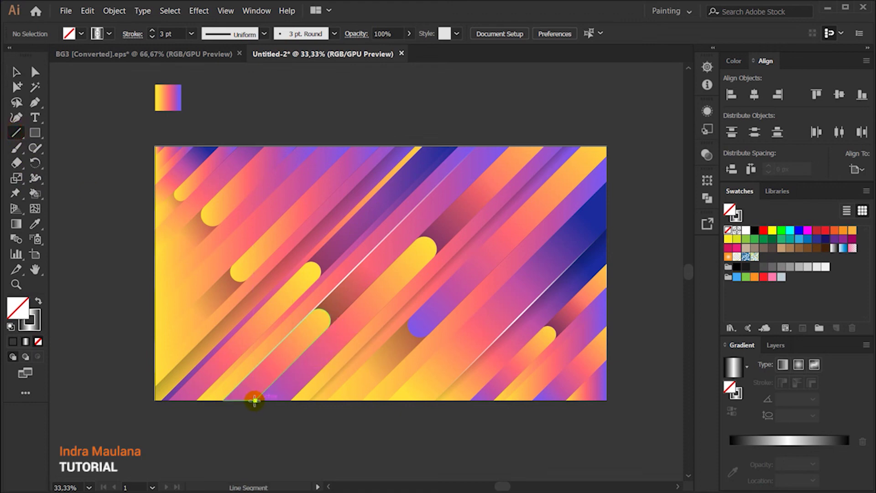
pyautogui.moveTo(255, 400); pyautogui.dragTo(509, 147)
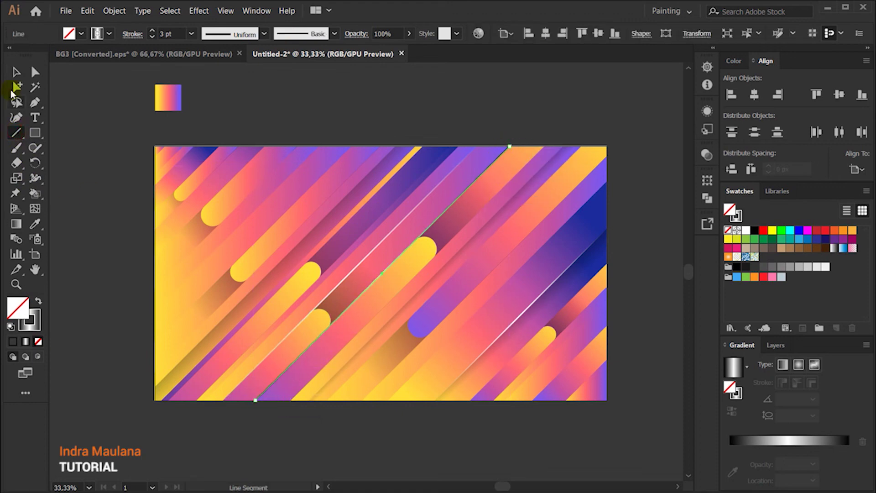
pyautogui.click(17, 71)
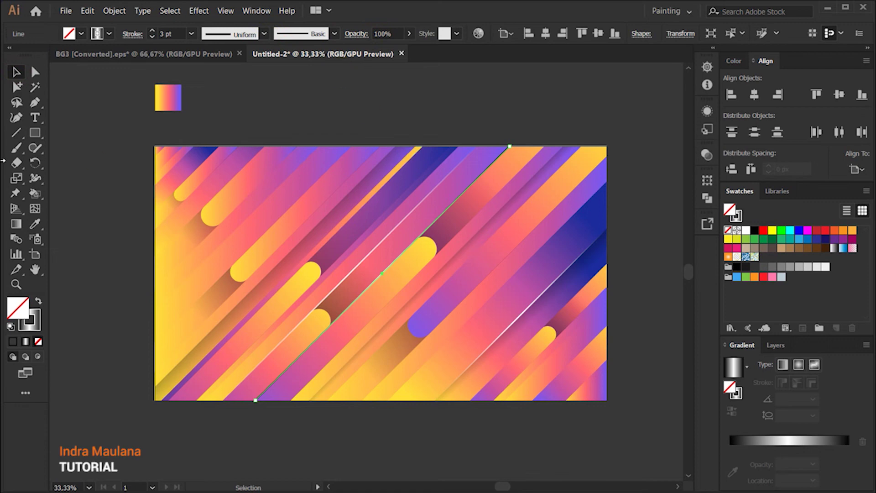
pyautogui.click(34, 224)
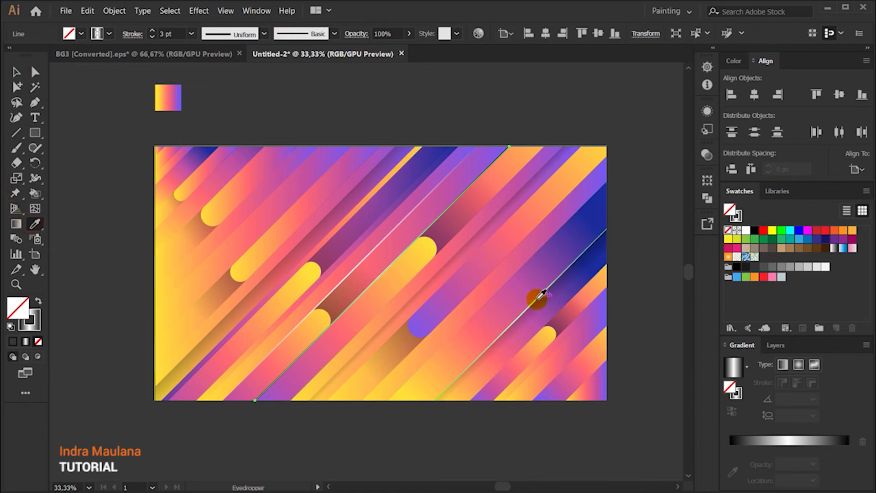
pyautogui.click(16, 70)
pyautogui.click(264, 34)
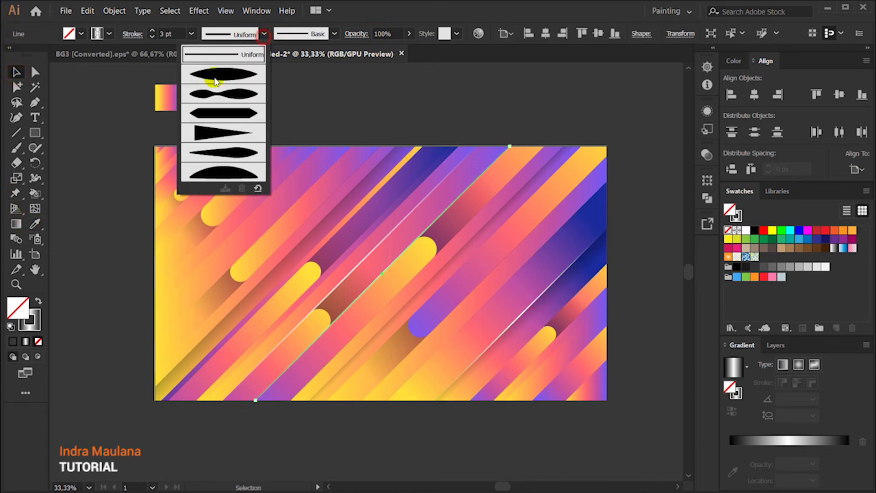
pyautogui.click(210, 74)
# Give the other new diagonal line the elliptical width profile as well.
pyautogui.click(352, 98)
pyautogui.click(377, 247)
pyautogui.click(264, 34)
pyautogui.click(210, 73)
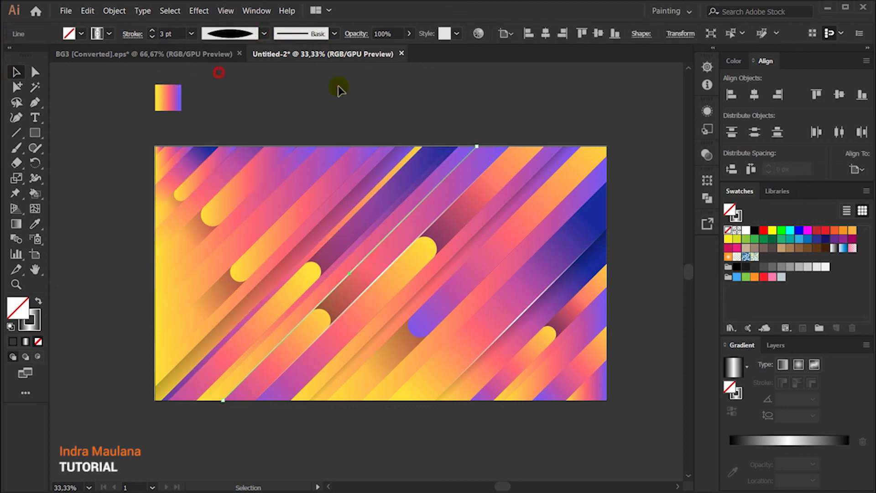
pyautogui.click(364, 89)
pyautogui.scroll(-2, 439, 405)
pyautogui.hscroll(3, 276, 417)
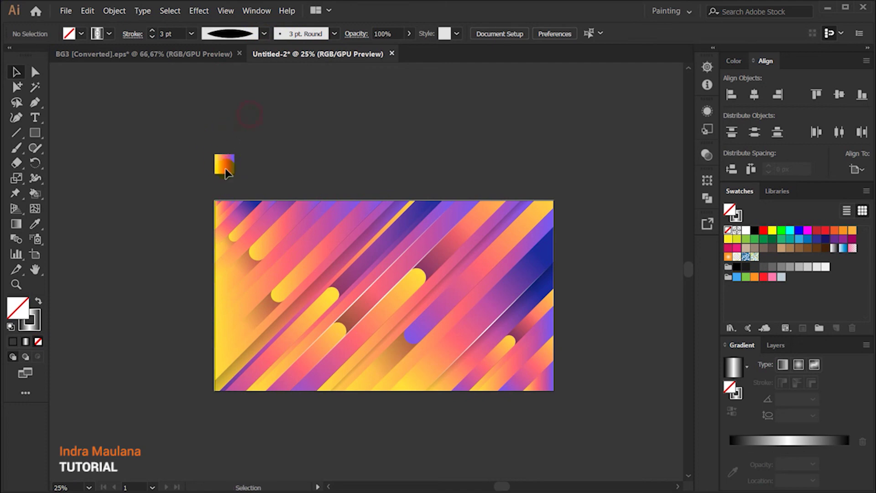
# Show the Layers panel and unlock Layer 1.
pyautogui.click(772, 345)
pyautogui.click(745, 378)
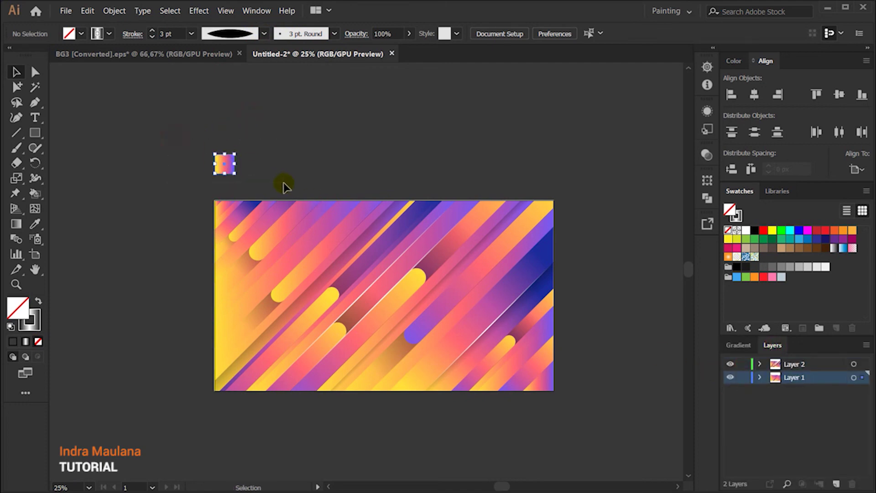